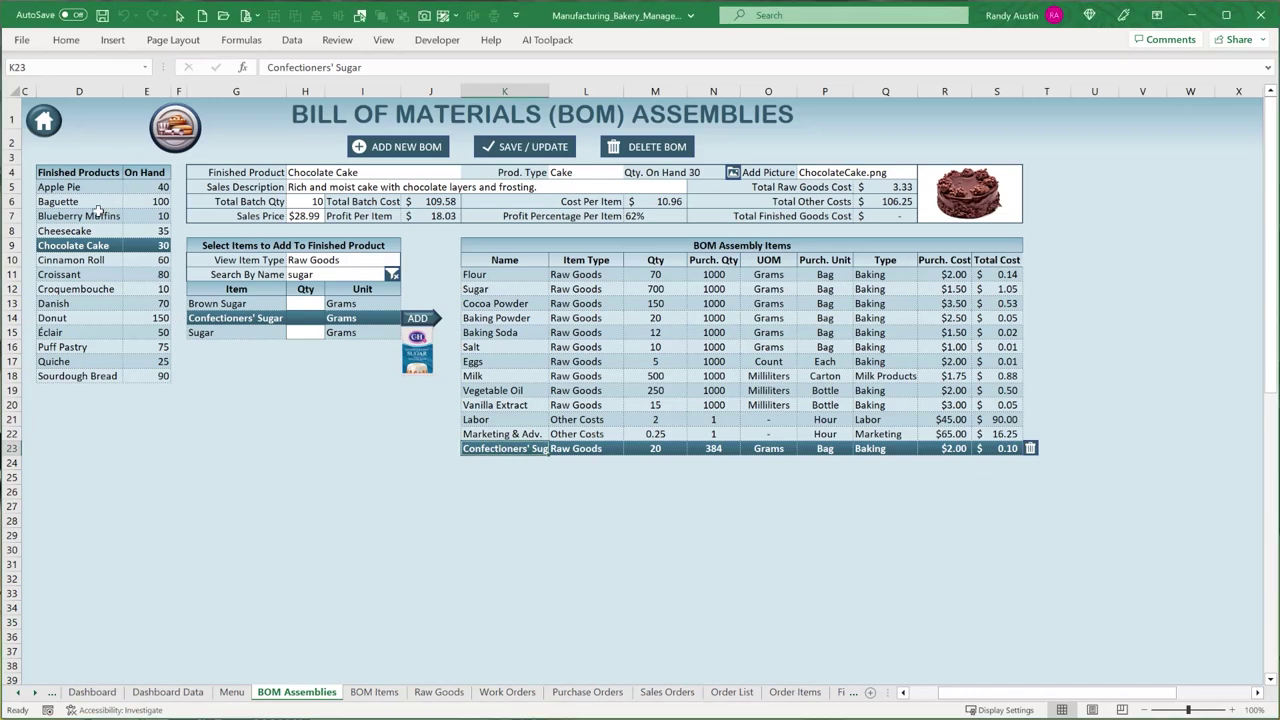
# Clear the name filter, add 2 Bananas to the Blueberry Muffins BOM, then view sales order 18.
pyautogui.click(97, 213)
pyautogui.click(240, 304)
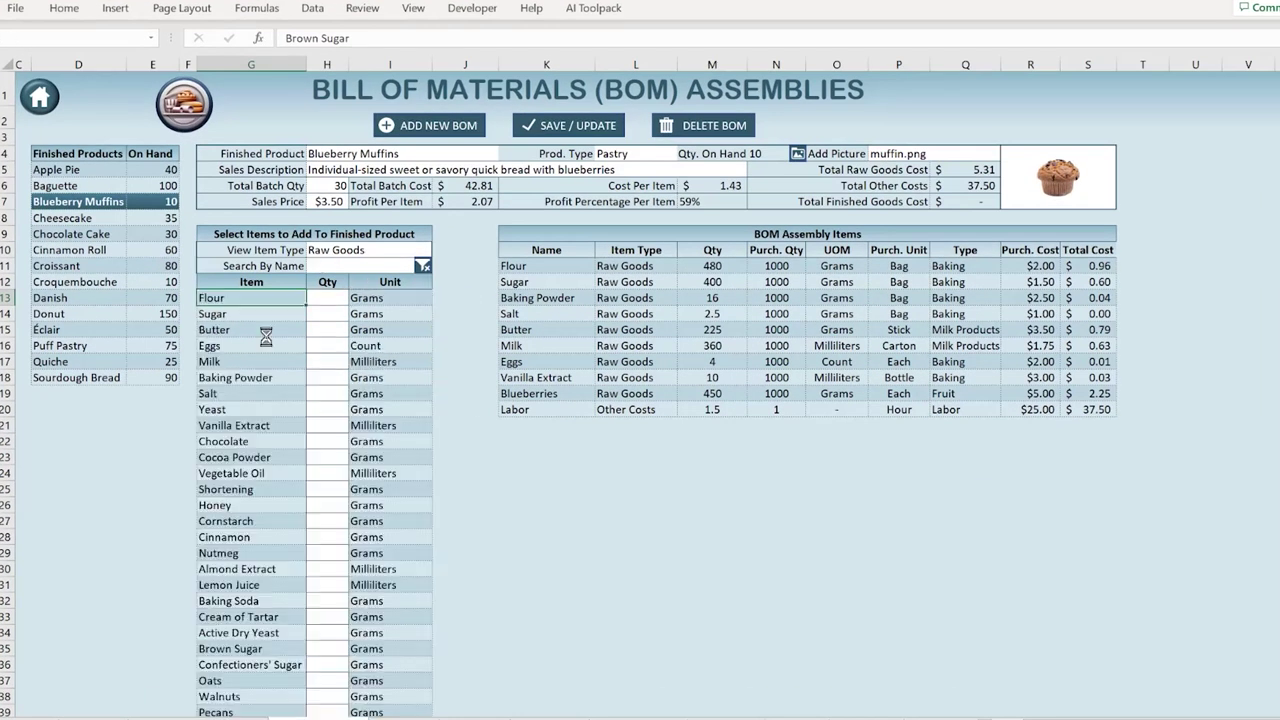
pyautogui.press('Down')
pyautogui.press('Down')
pyautogui.press('Down')
pyautogui.press('Down')
pyautogui.write('2')
pyautogui.press('Tab')
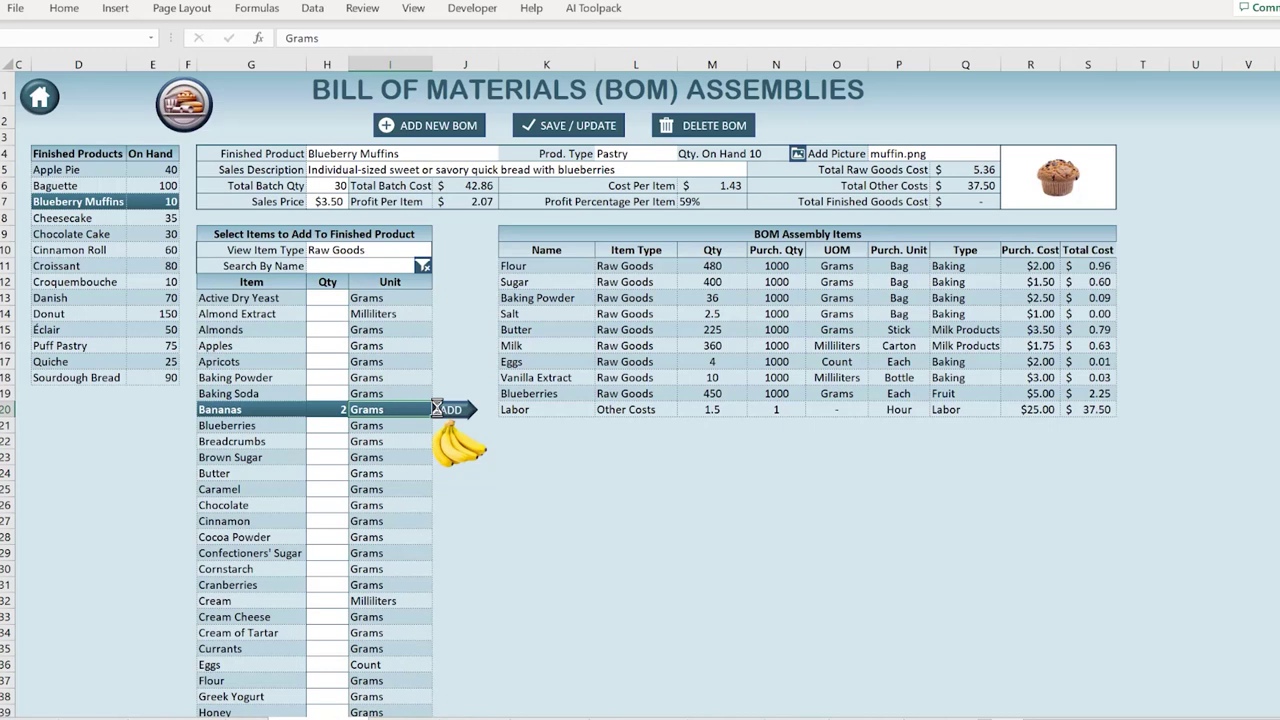
pyautogui.click(438, 410)
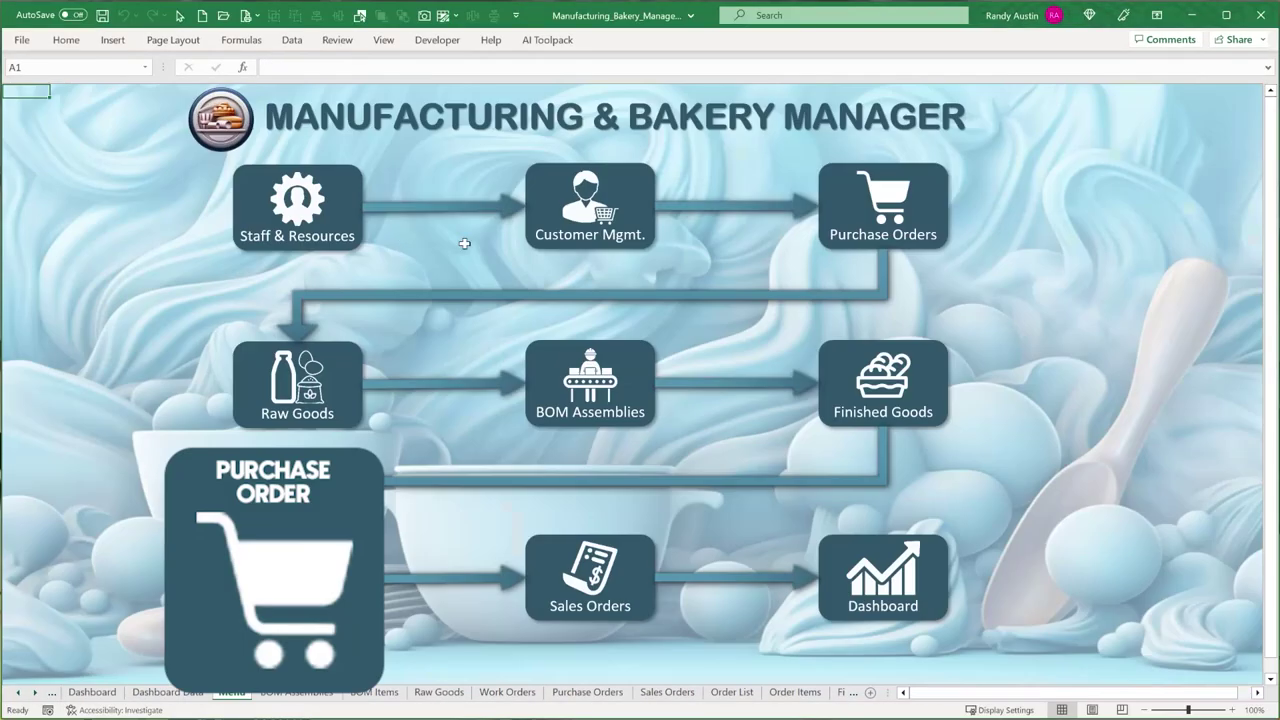
pyautogui.click(897, 216)
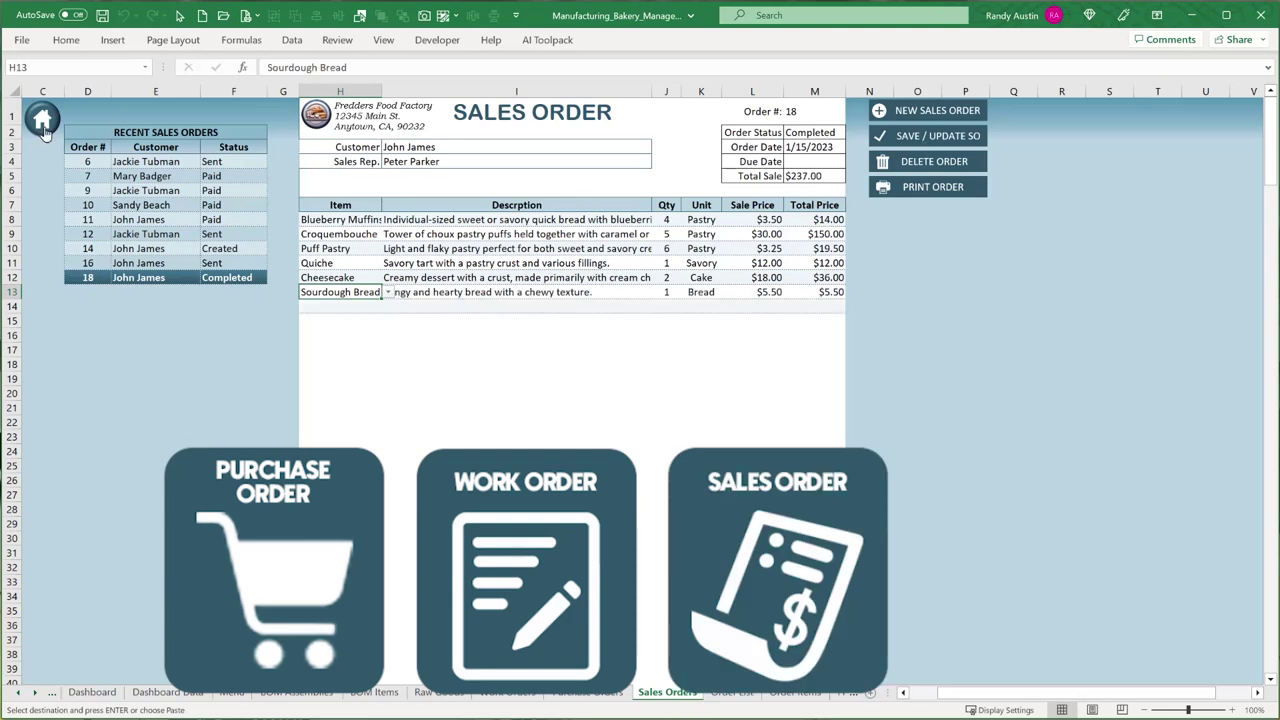
# Return to the workbook's main menu to reach the Chocolate Cake bill of materials.
pyautogui.click(43, 130)
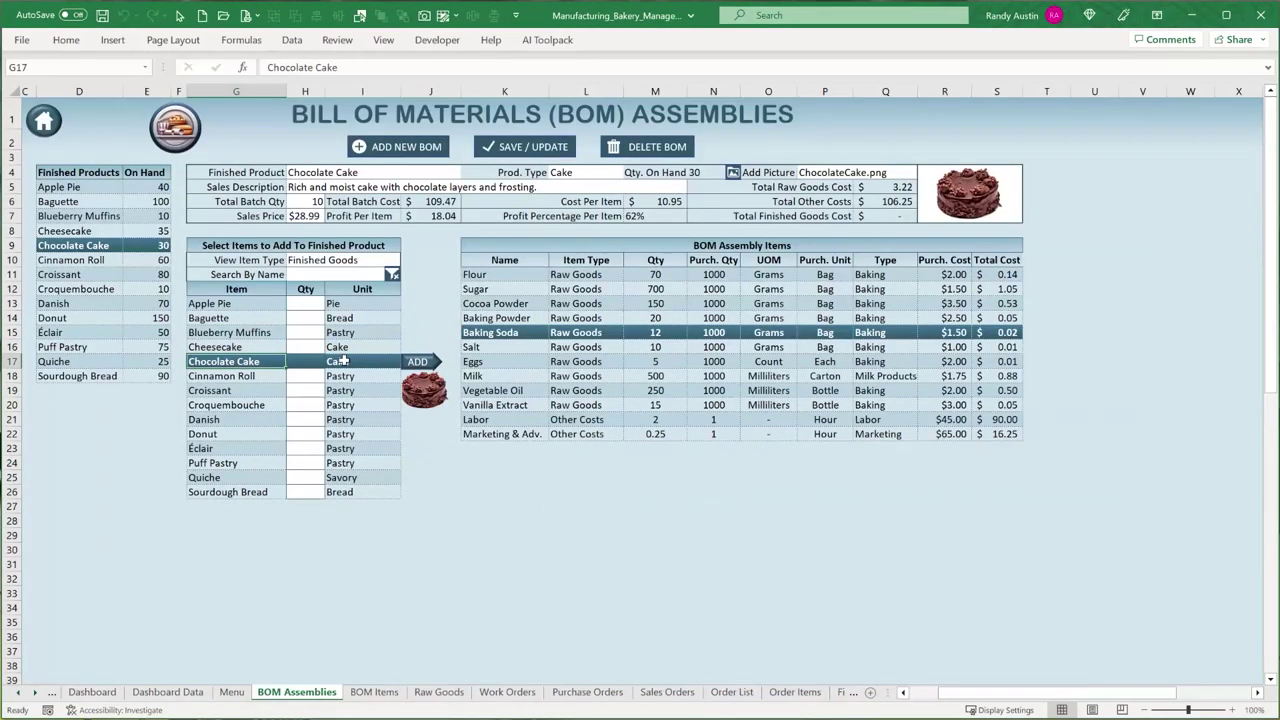
# Switch the addable items to Raw Goods and search by name for 'sugar'.
pyautogui.click(340, 260)
pyautogui.click(393, 260)
pyautogui.click(315, 283)
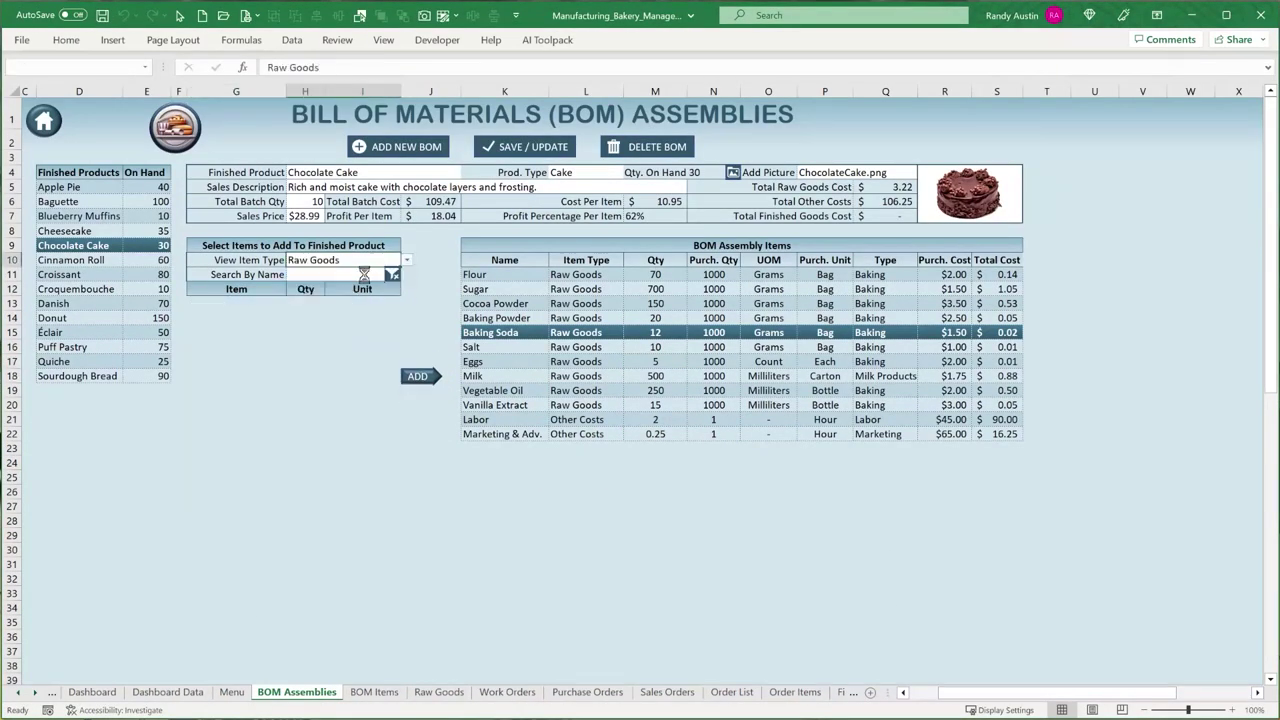
pyautogui.click(345, 274)
pyautogui.write('sugar')
pyautogui.press('Return')
# Add Confectioners' Sugar with quantity 20 to the Chocolate Cake BOM.
pyautogui.click(236, 318)
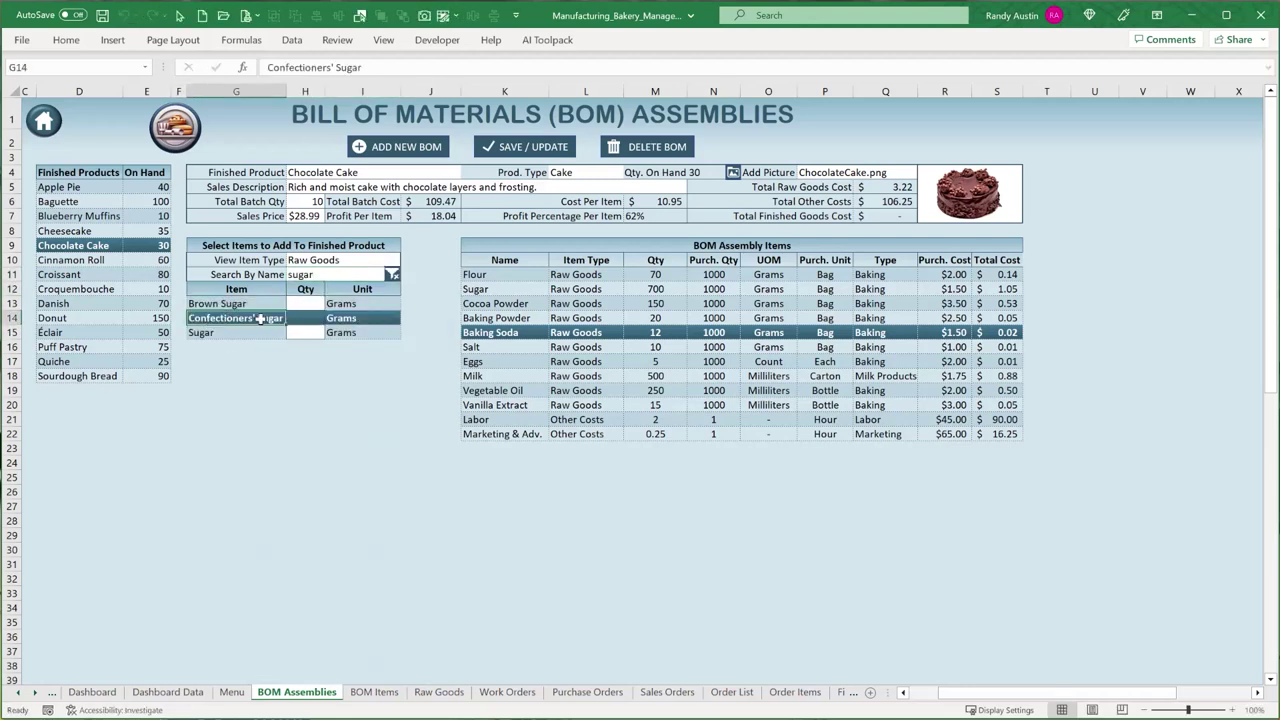
pyautogui.click(305, 318)
pyautogui.write('20')
pyautogui.press('Tab')
pyautogui.click(412, 318)
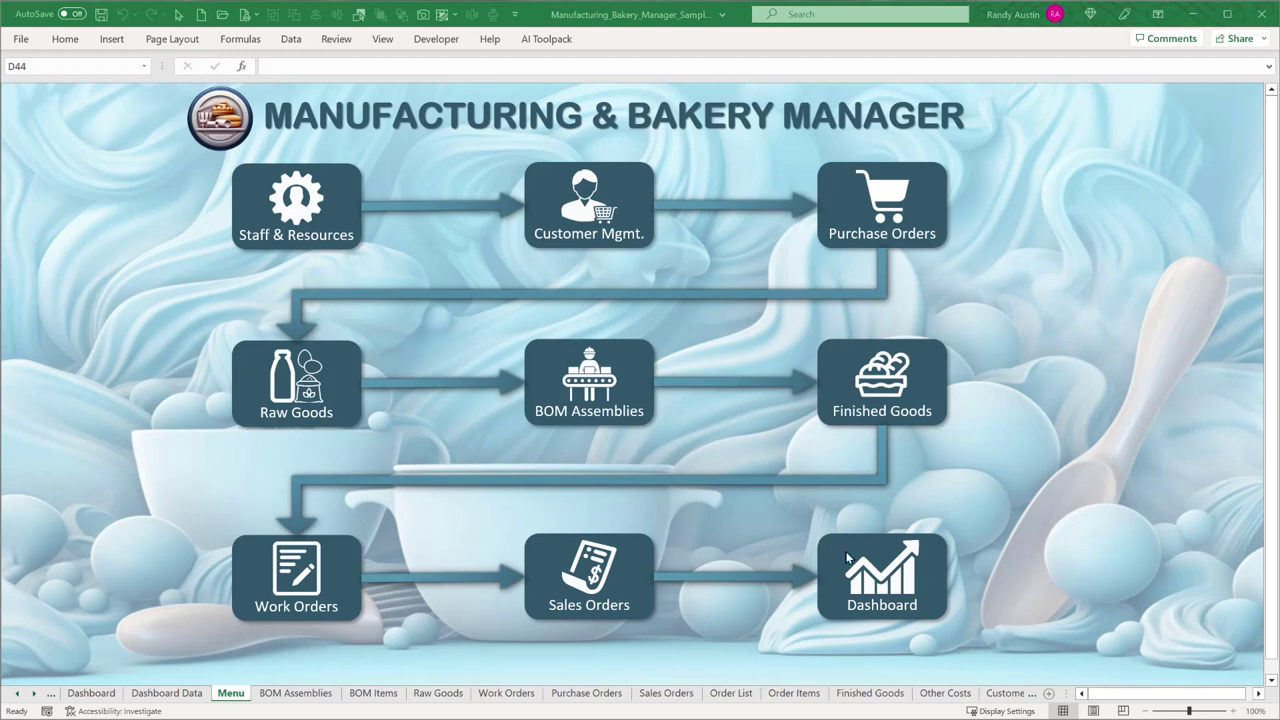
pyautogui.click(325, 204)
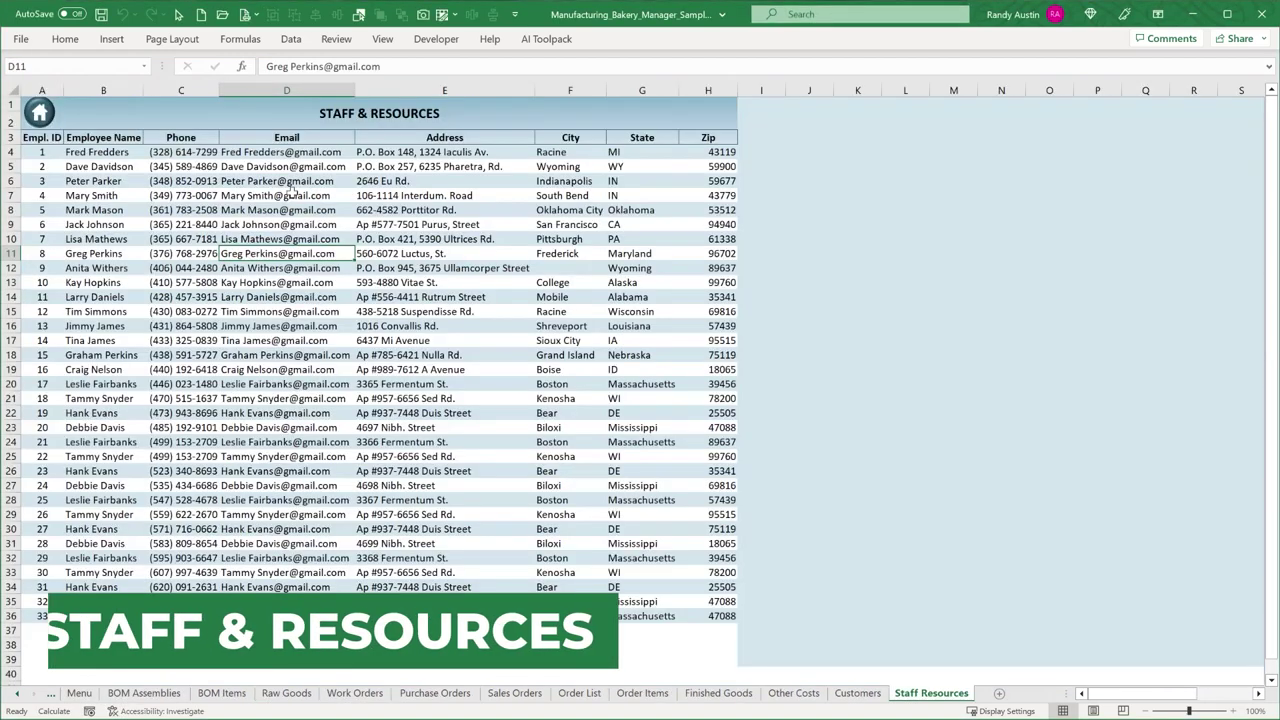
pyautogui.click(40, 112)
pyautogui.click(585, 204)
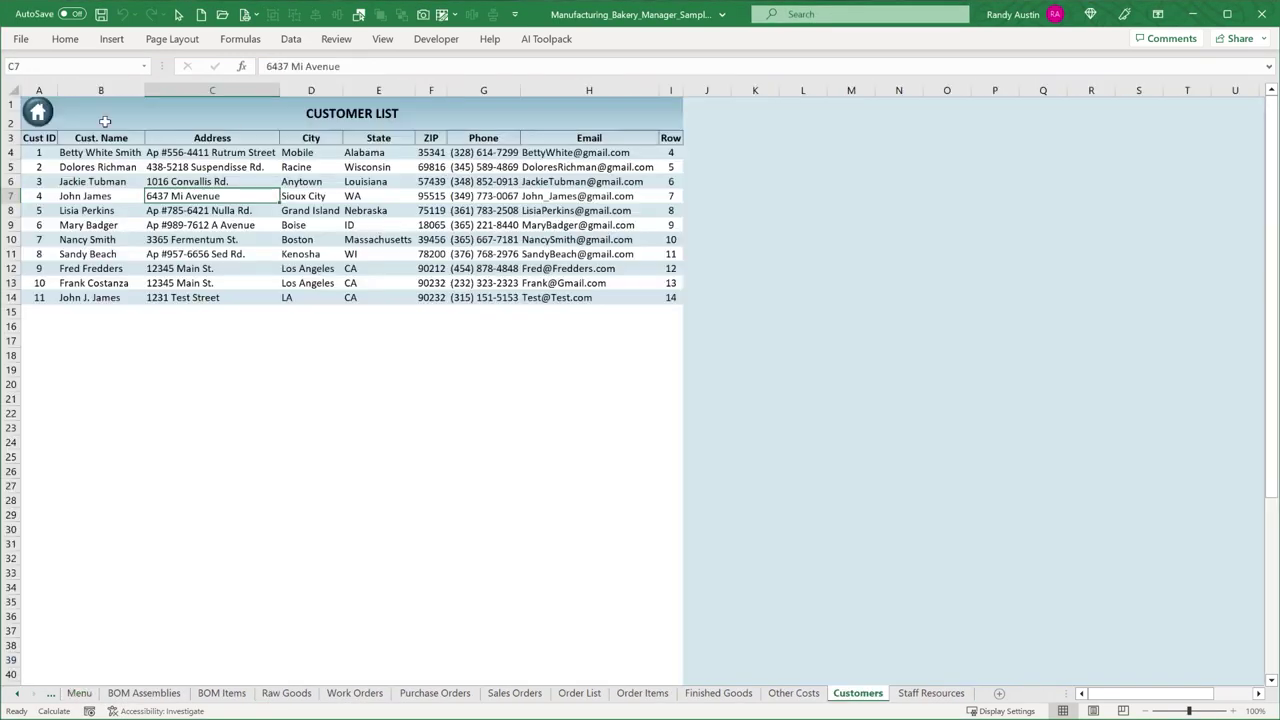
pyautogui.click(45, 116)
pyautogui.click(880, 196)
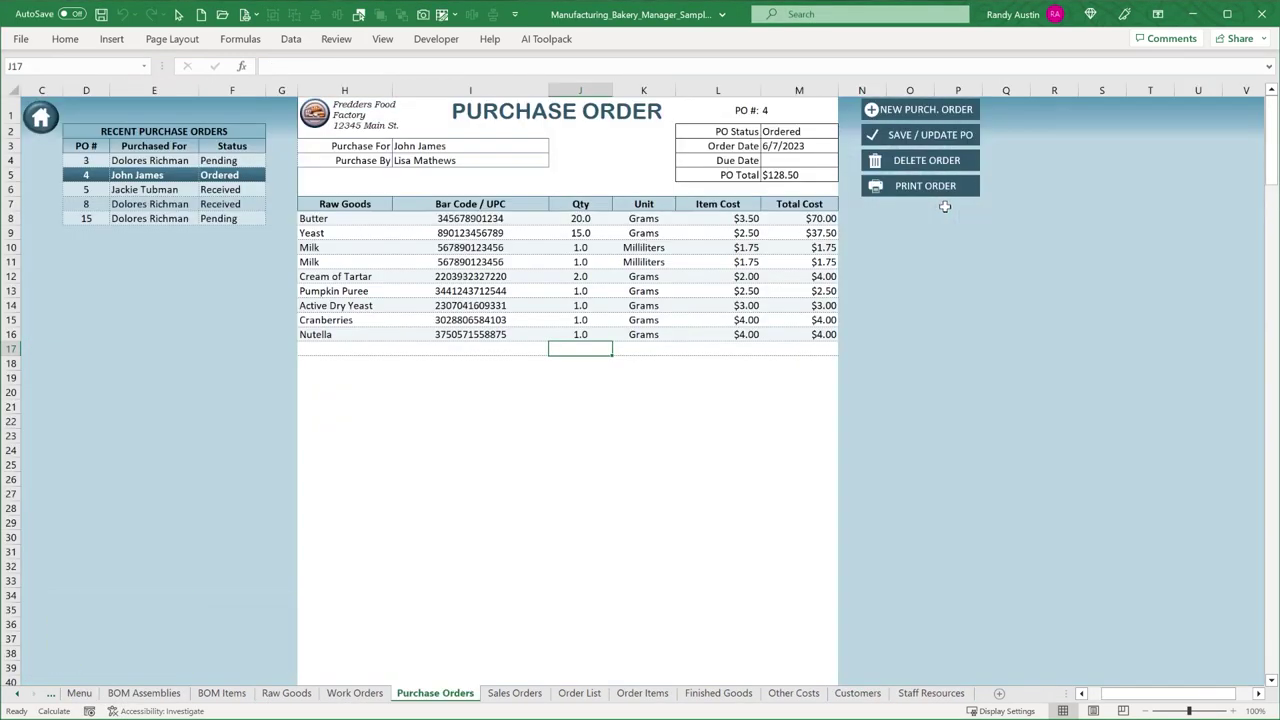
pyautogui.click(40, 116)
pyautogui.click(272, 398)
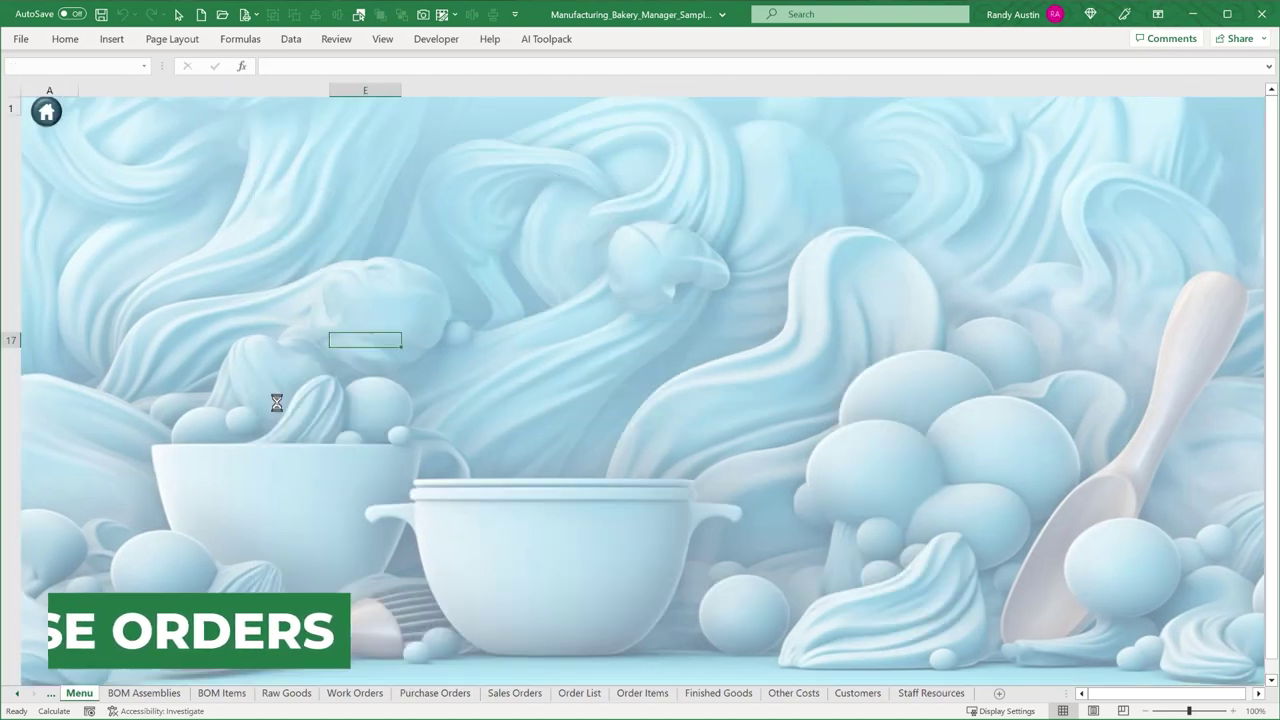
pyautogui.click(45, 118)
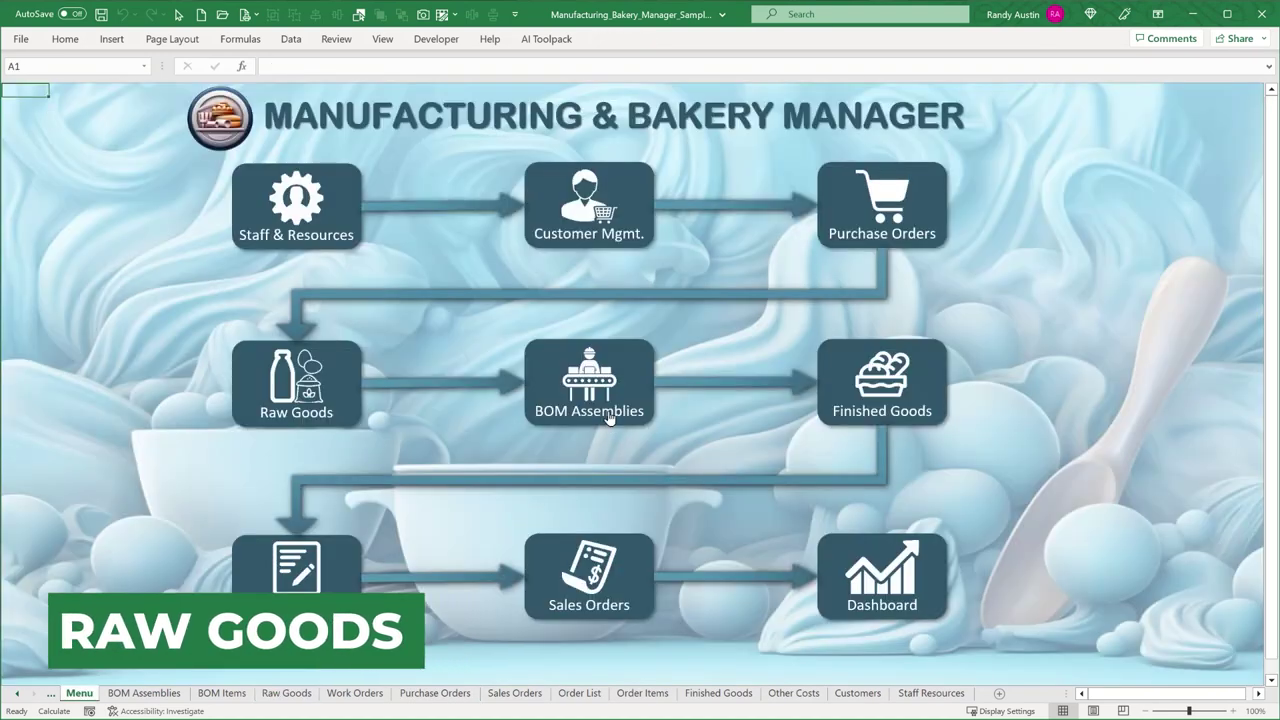
pyautogui.click(606, 398)
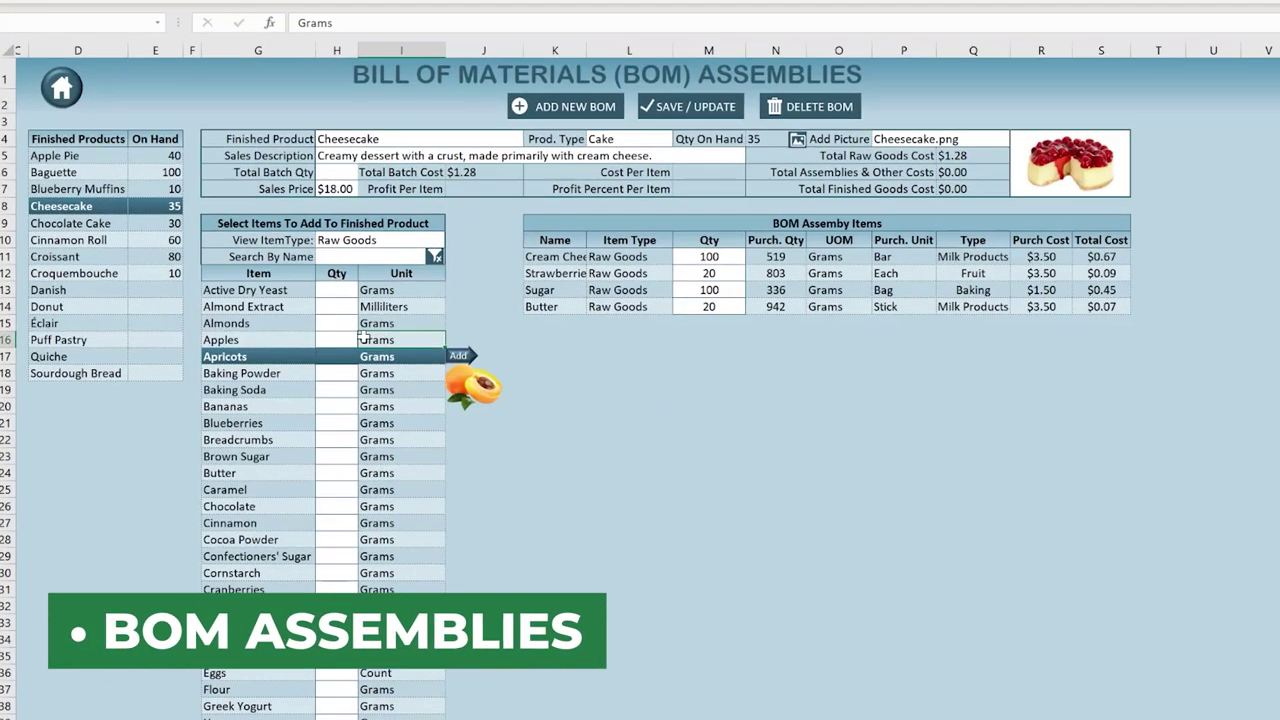
pyautogui.click(240, 342)
pyautogui.click(234, 383)
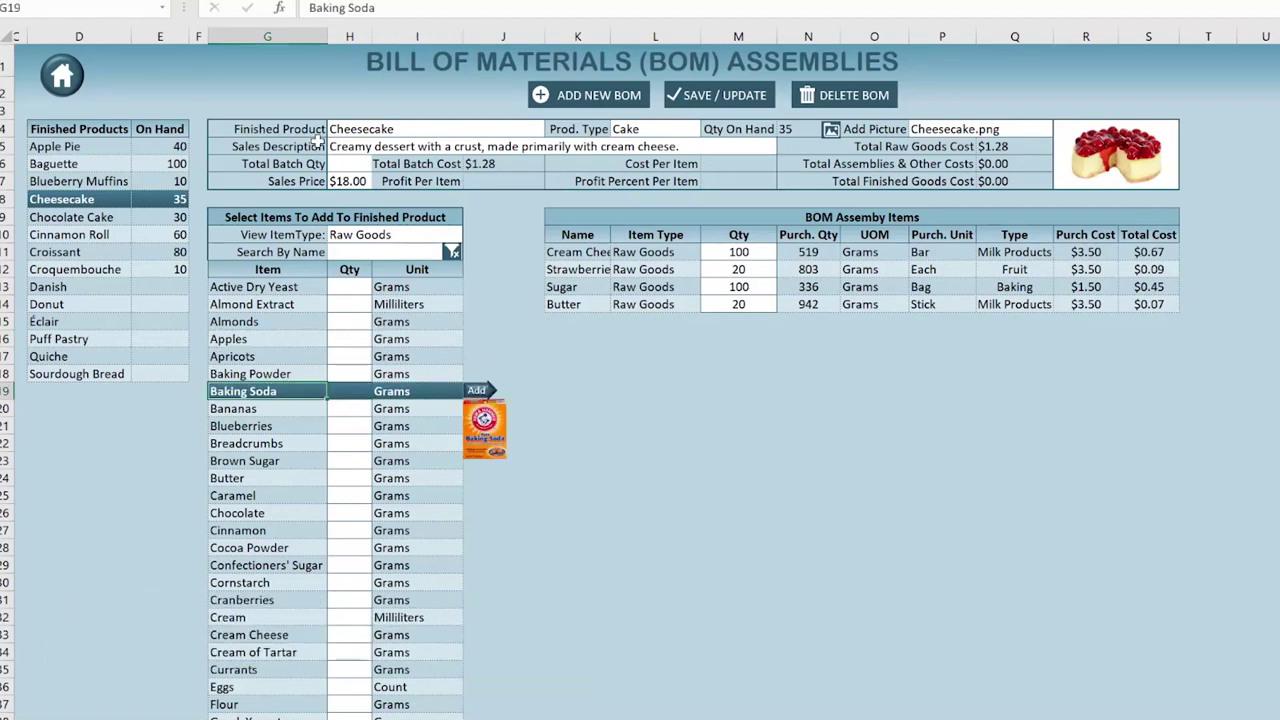
pyautogui.click(72, 217)
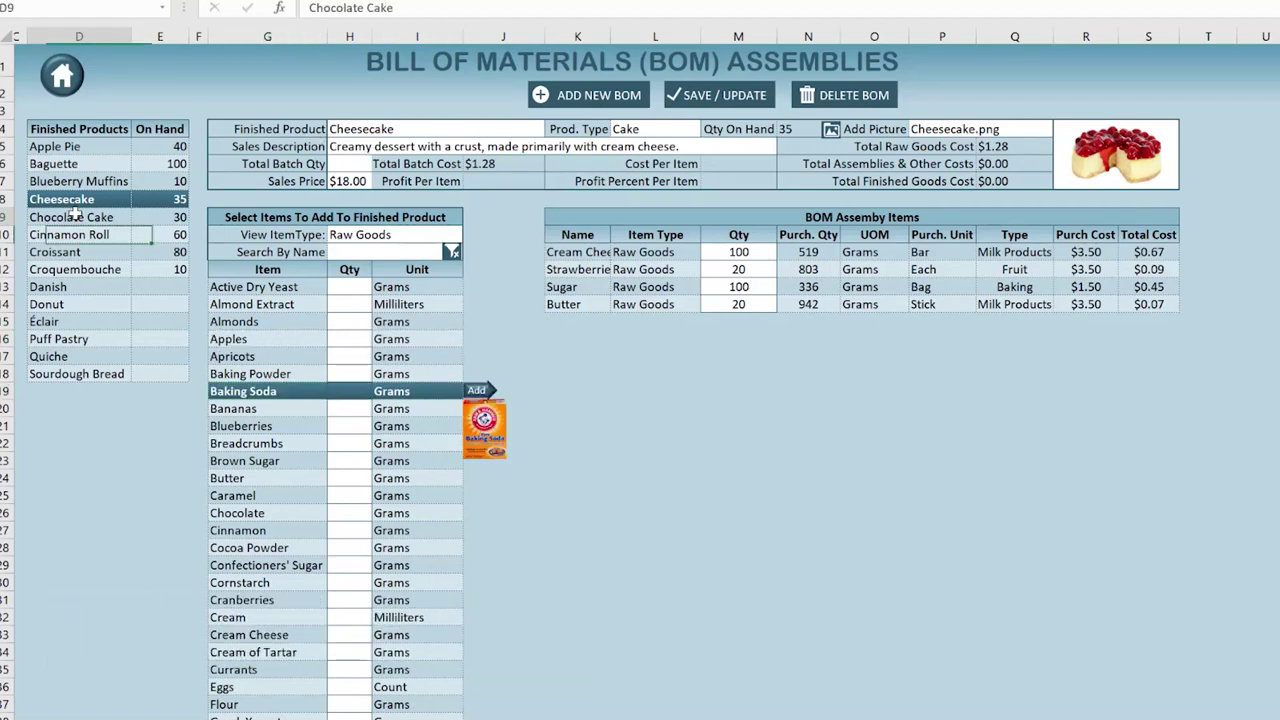
pyautogui.click(72, 183)
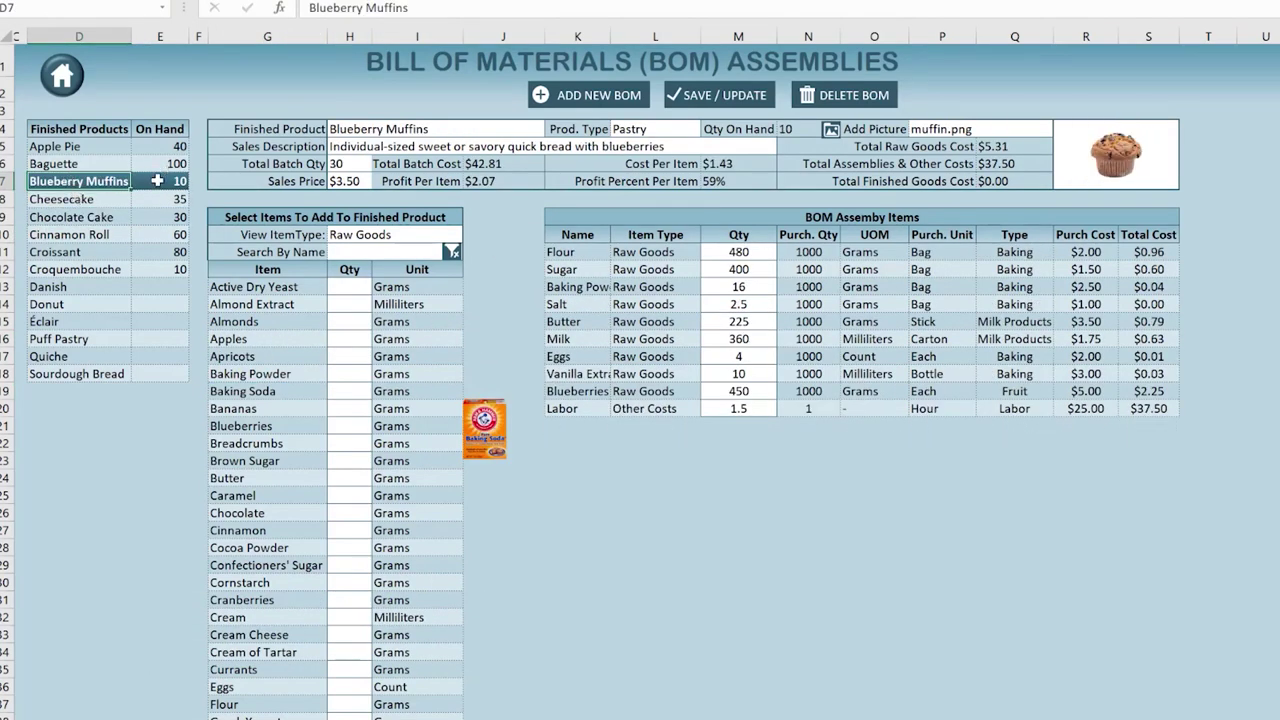
pyautogui.click(50, 97)
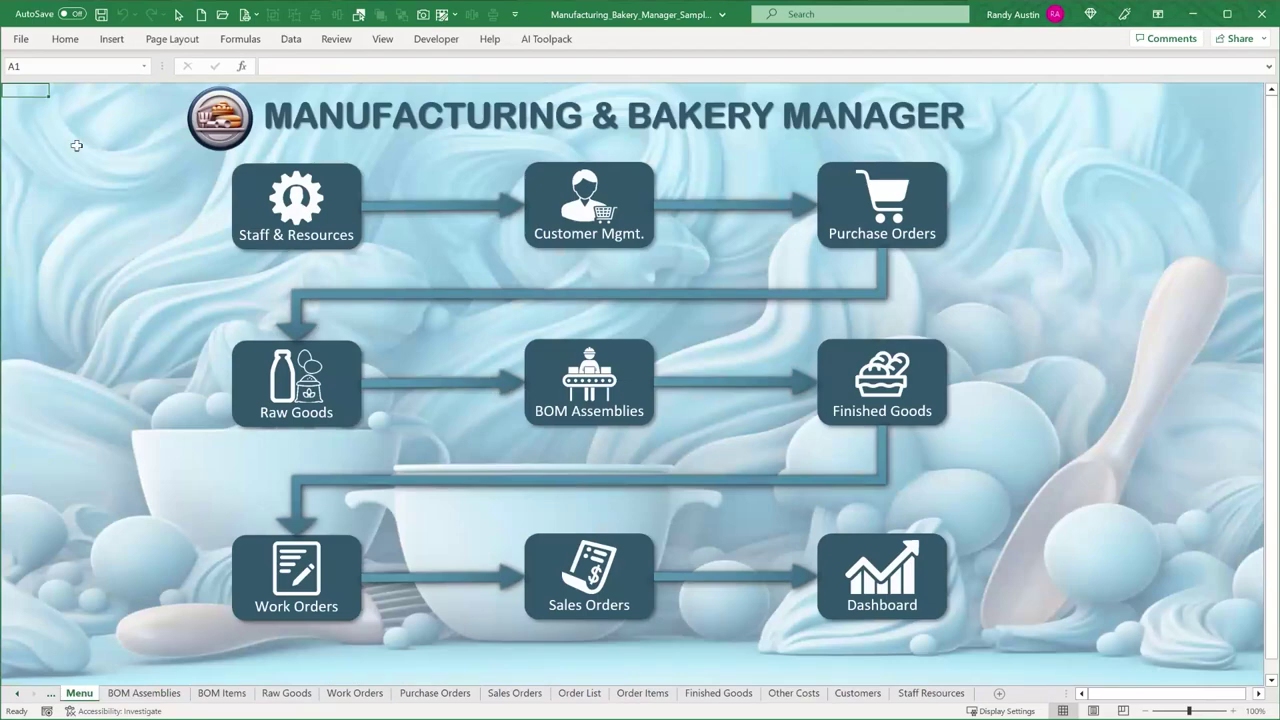
pyautogui.click(920, 372)
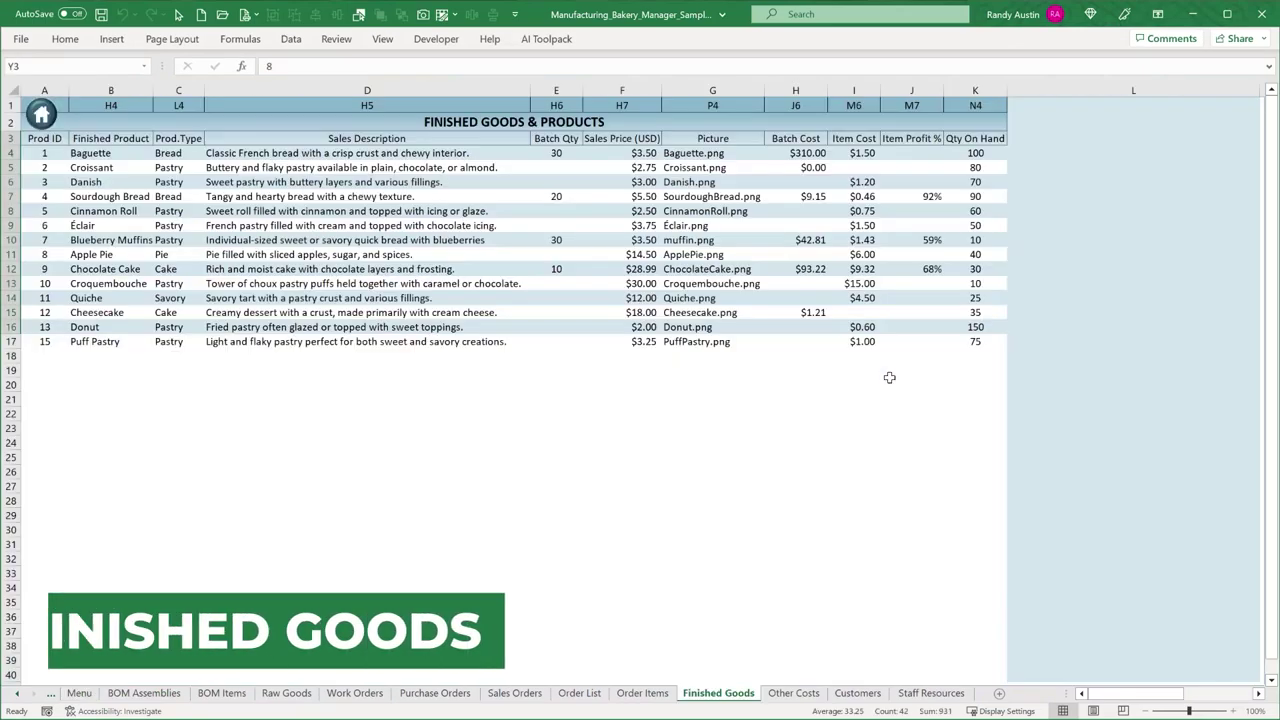
pyautogui.click(40, 112)
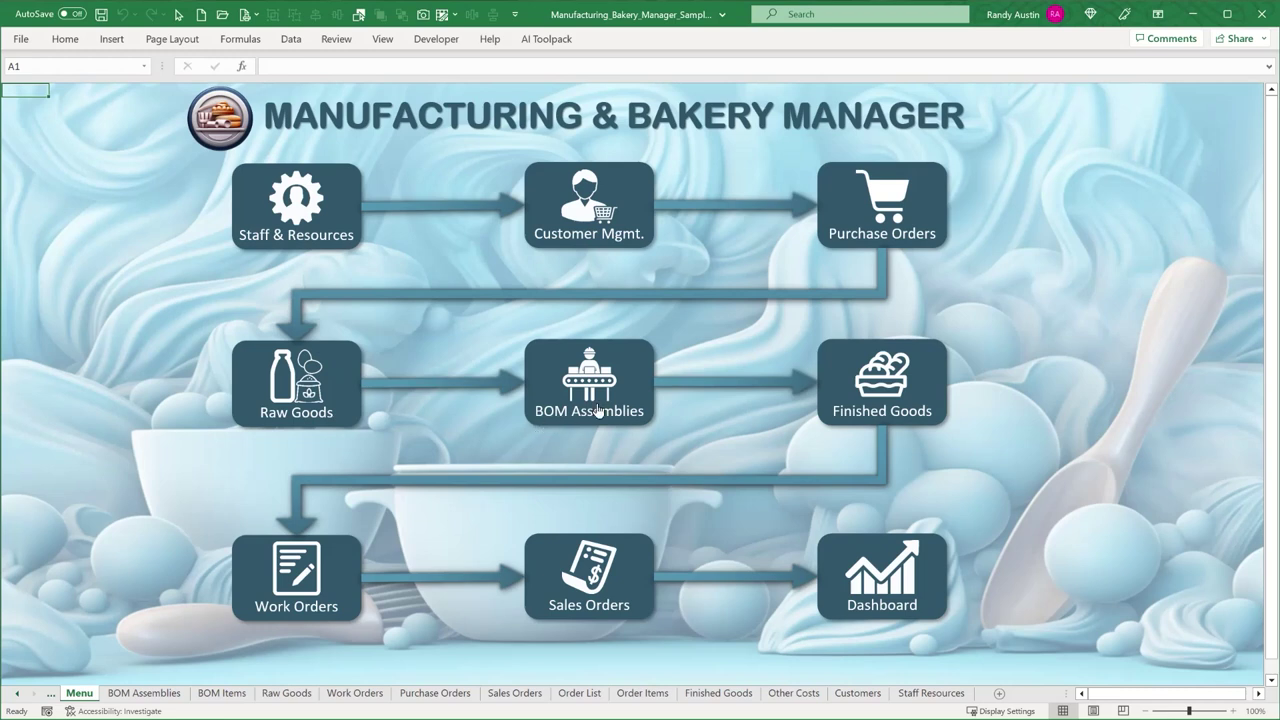
# Create a new Blueberry Muffins work order with actual quantity 60, then return to the main menu.
pyautogui.click(298, 562)
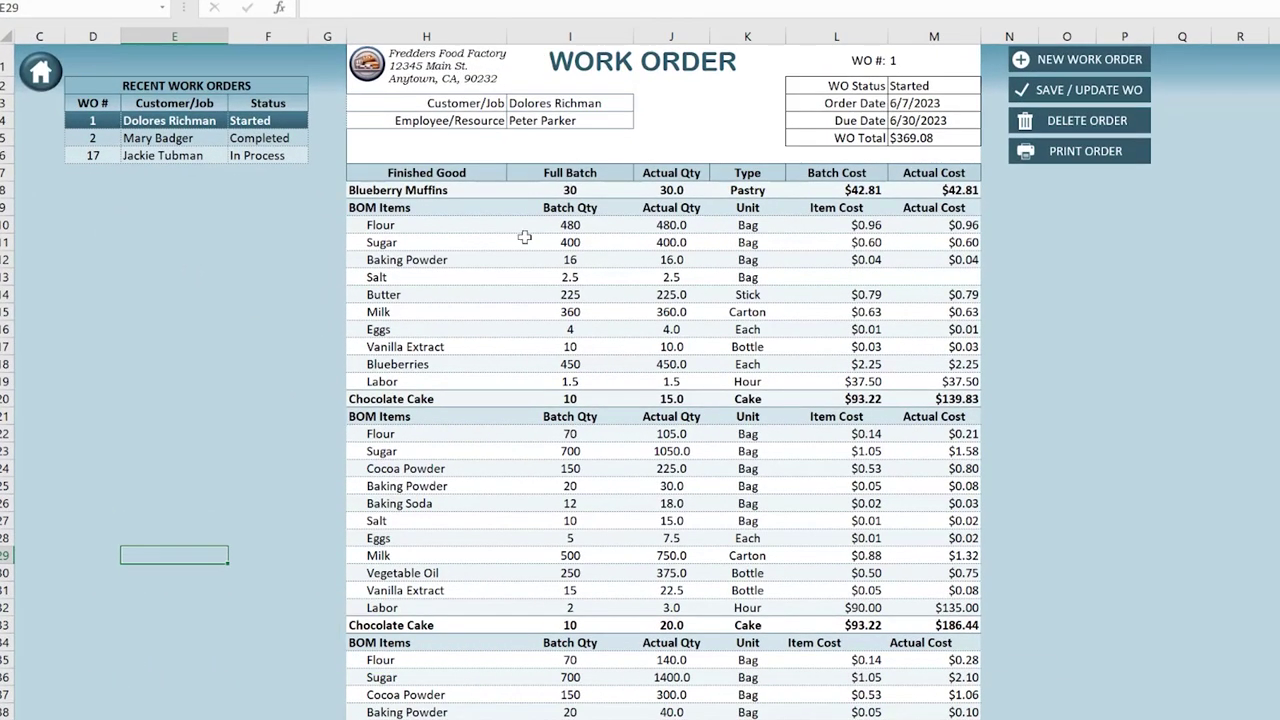
pyautogui.click(130, 140)
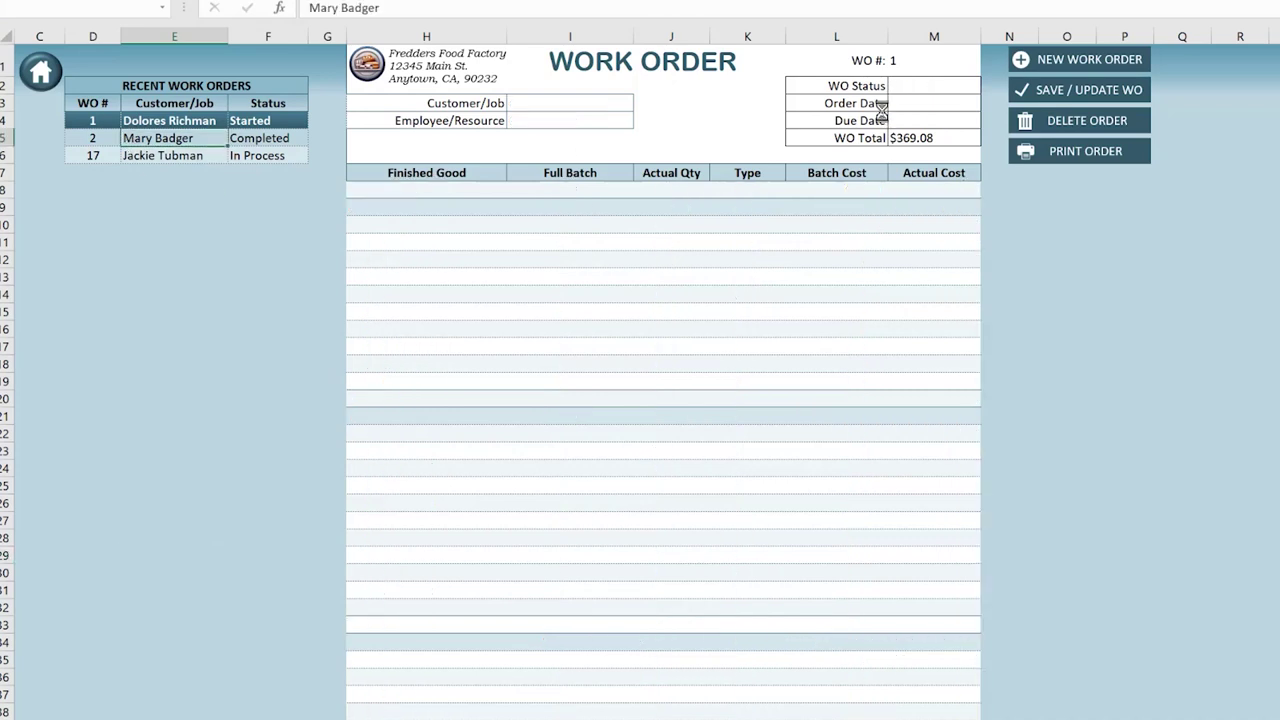
pyautogui.click(1057, 59)
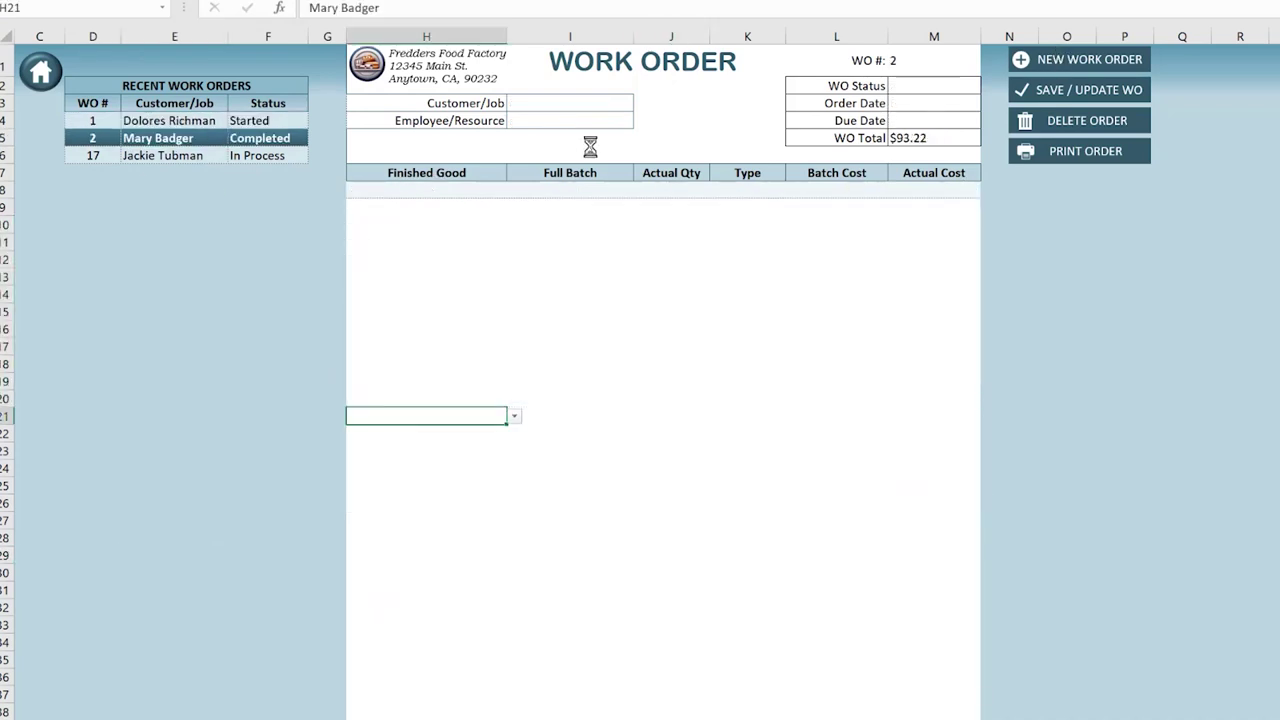
pyautogui.click(514, 190)
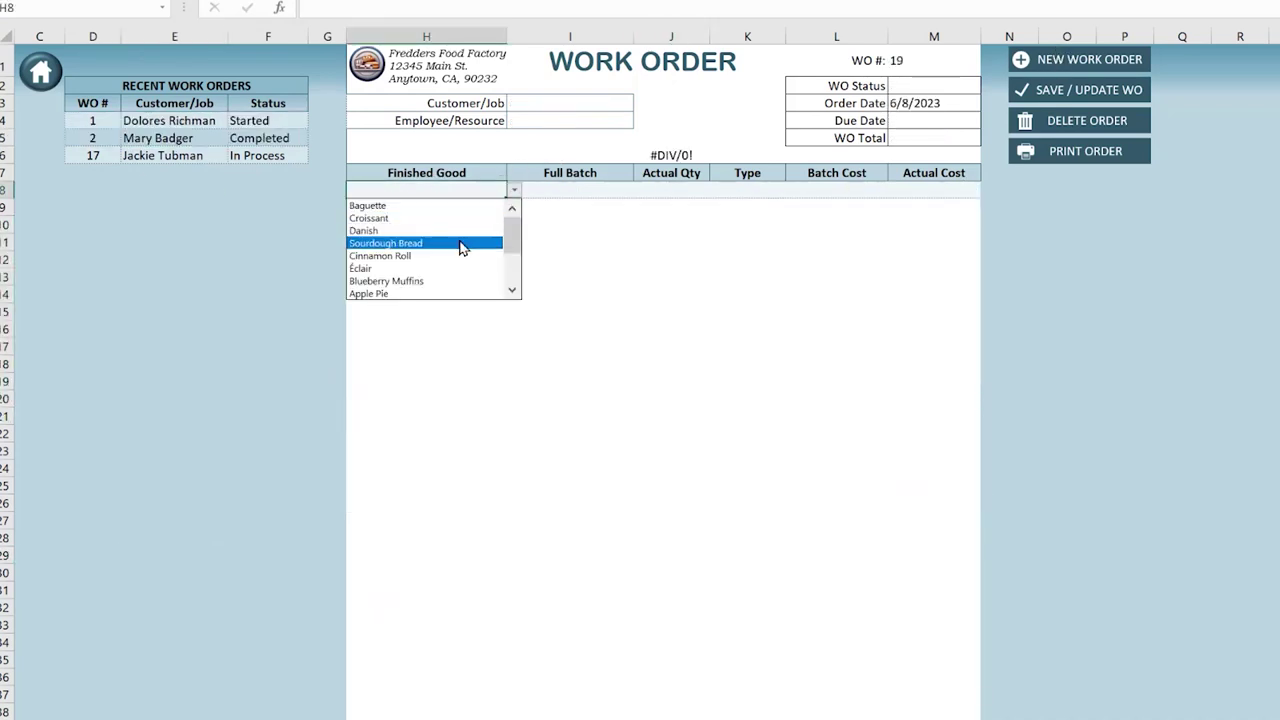
pyautogui.click(437, 281)
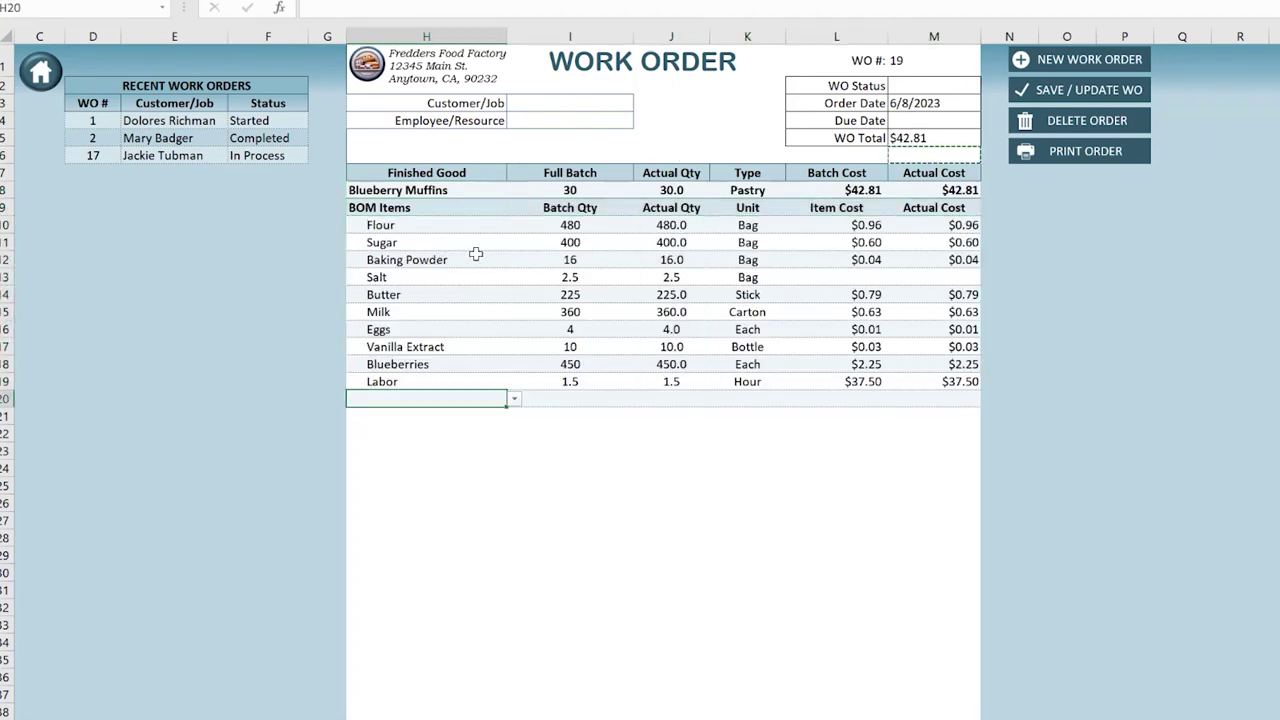
pyautogui.click(676, 192)
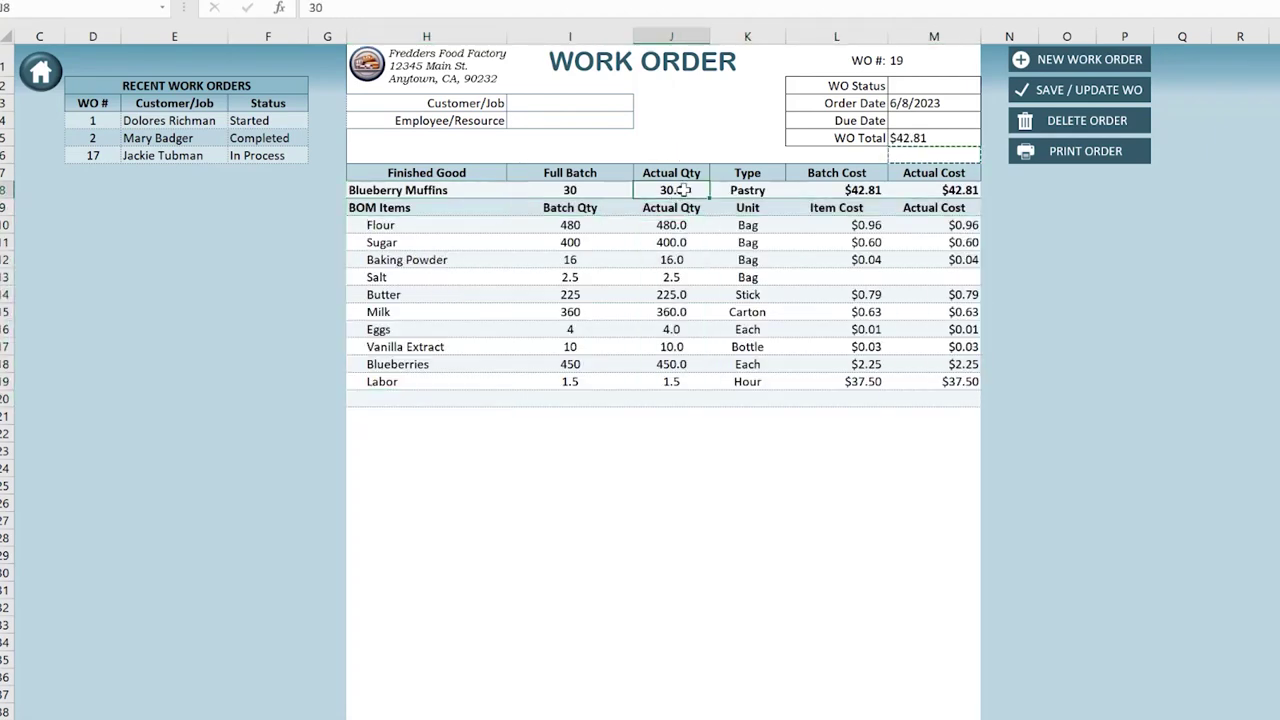
pyautogui.write('60')
pyautogui.press('Return')
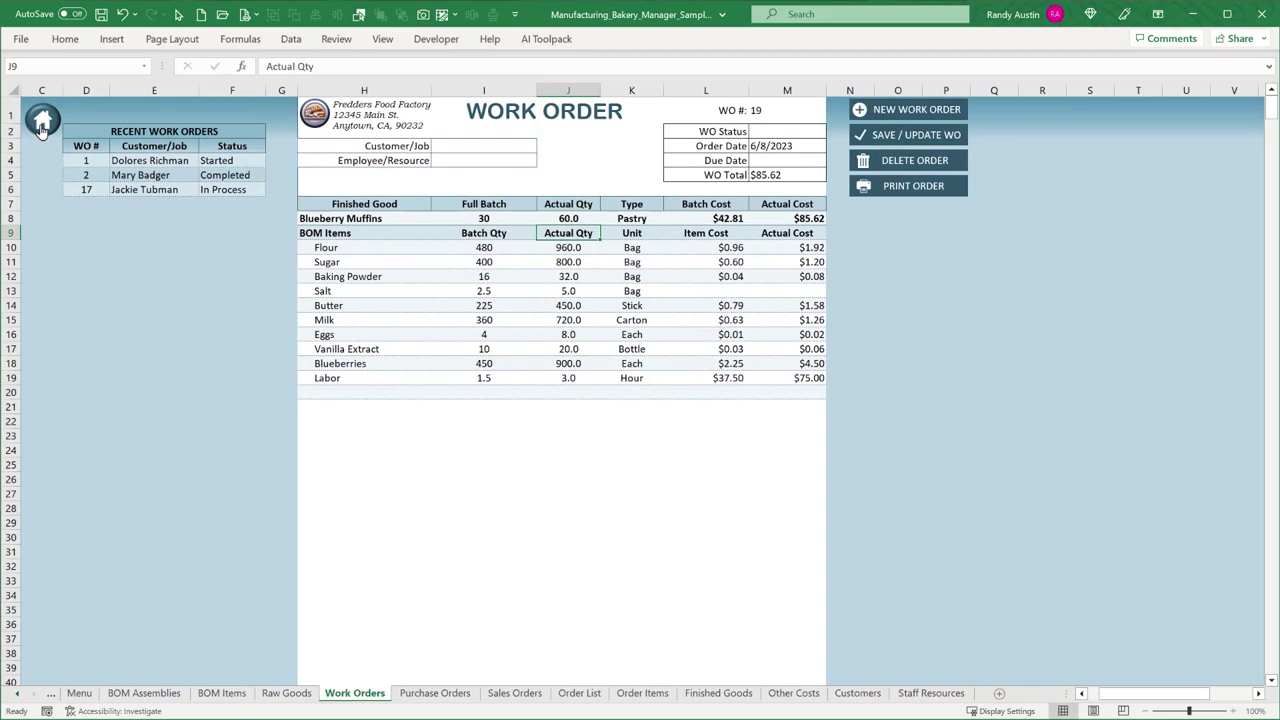
pyautogui.click(40, 72)
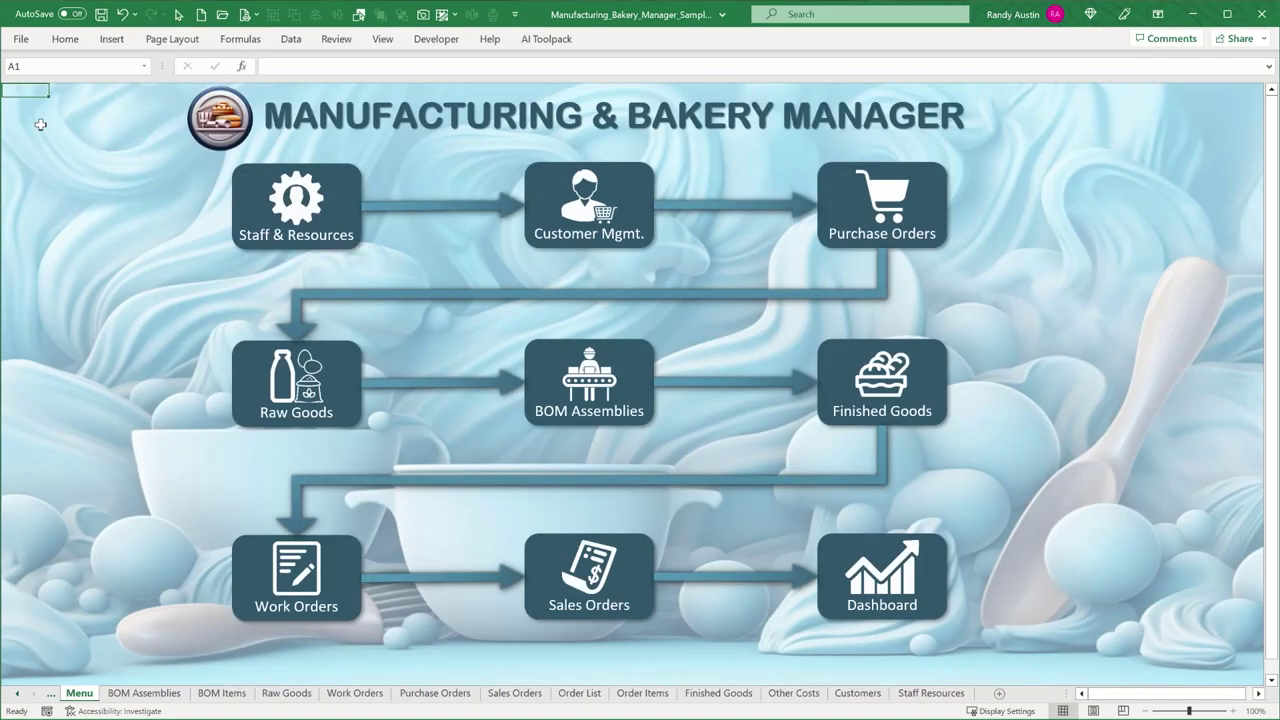
pyautogui.click(589, 577)
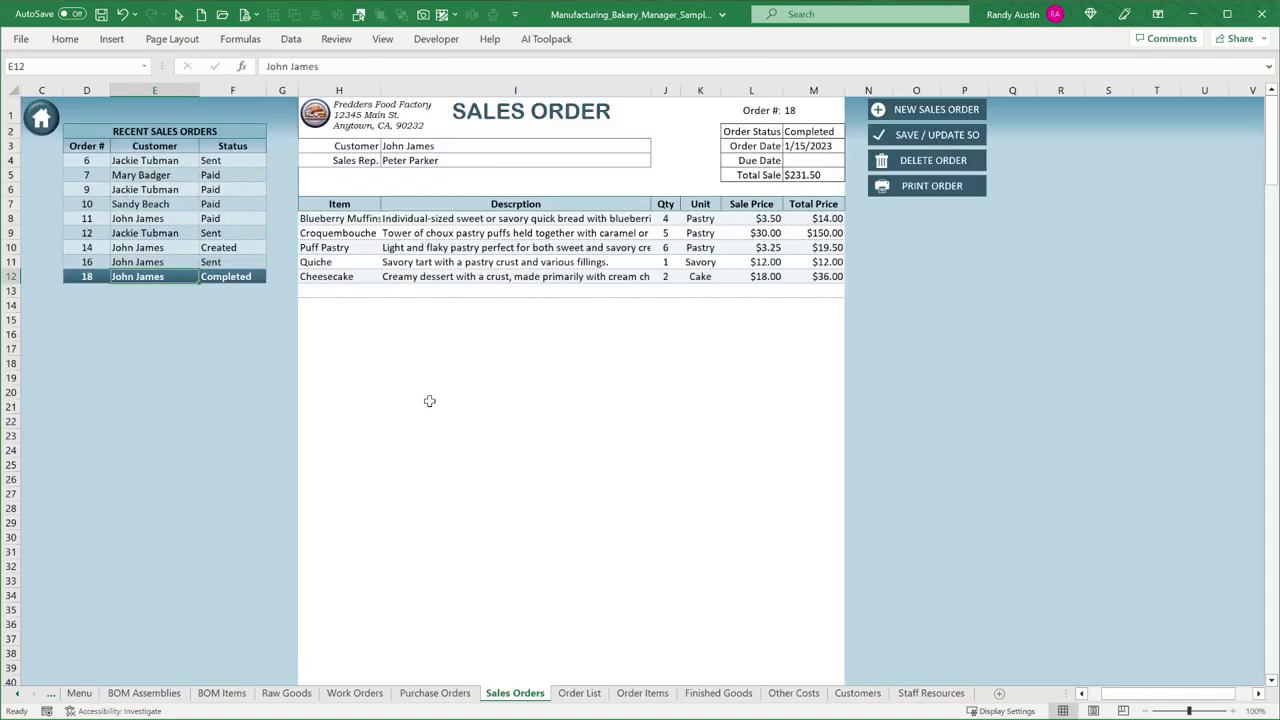
pyautogui.click(210, 232)
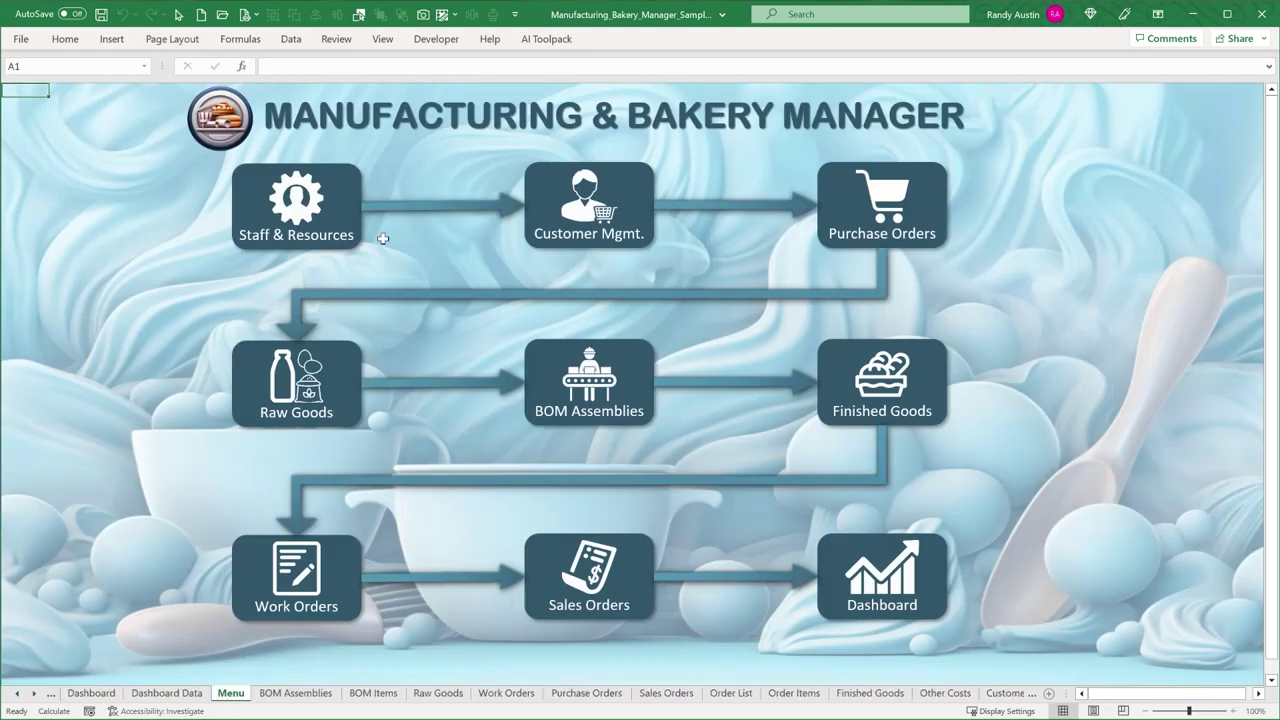
# Open the BOM Assemblies sheet and pick Almonds from the item list.
pyautogui.click(596, 391)
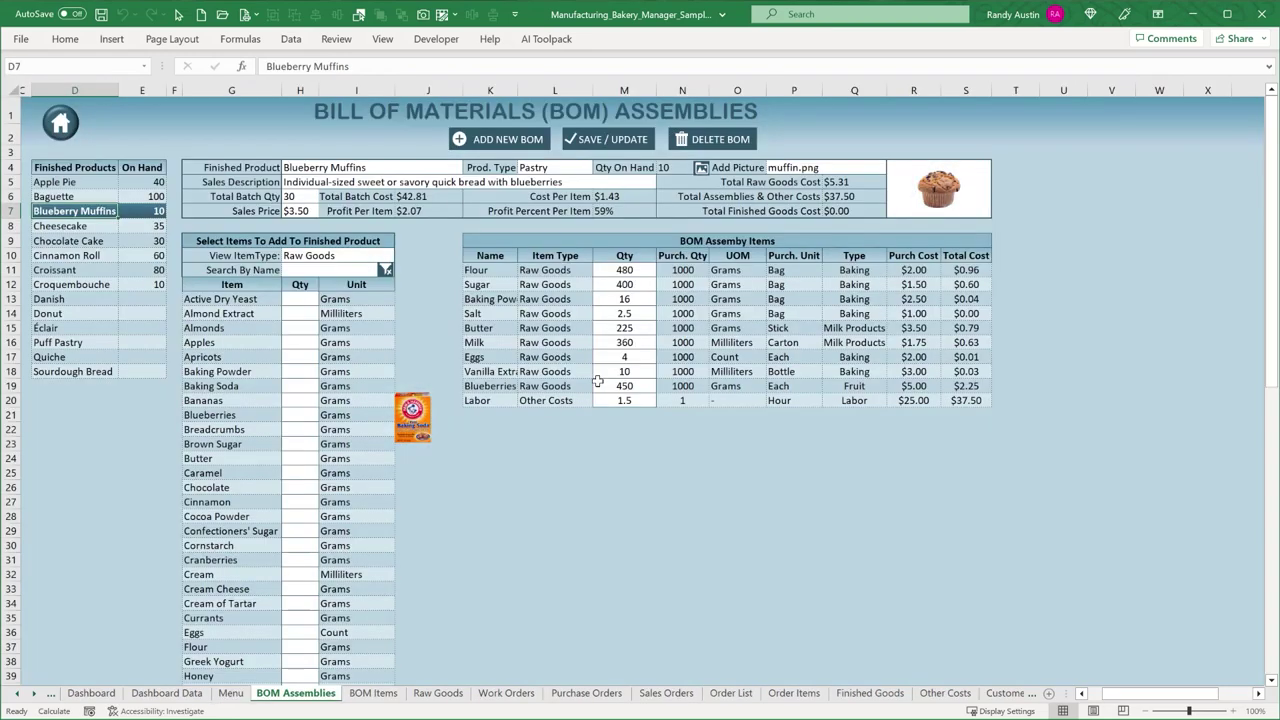
pyautogui.click(196, 327)
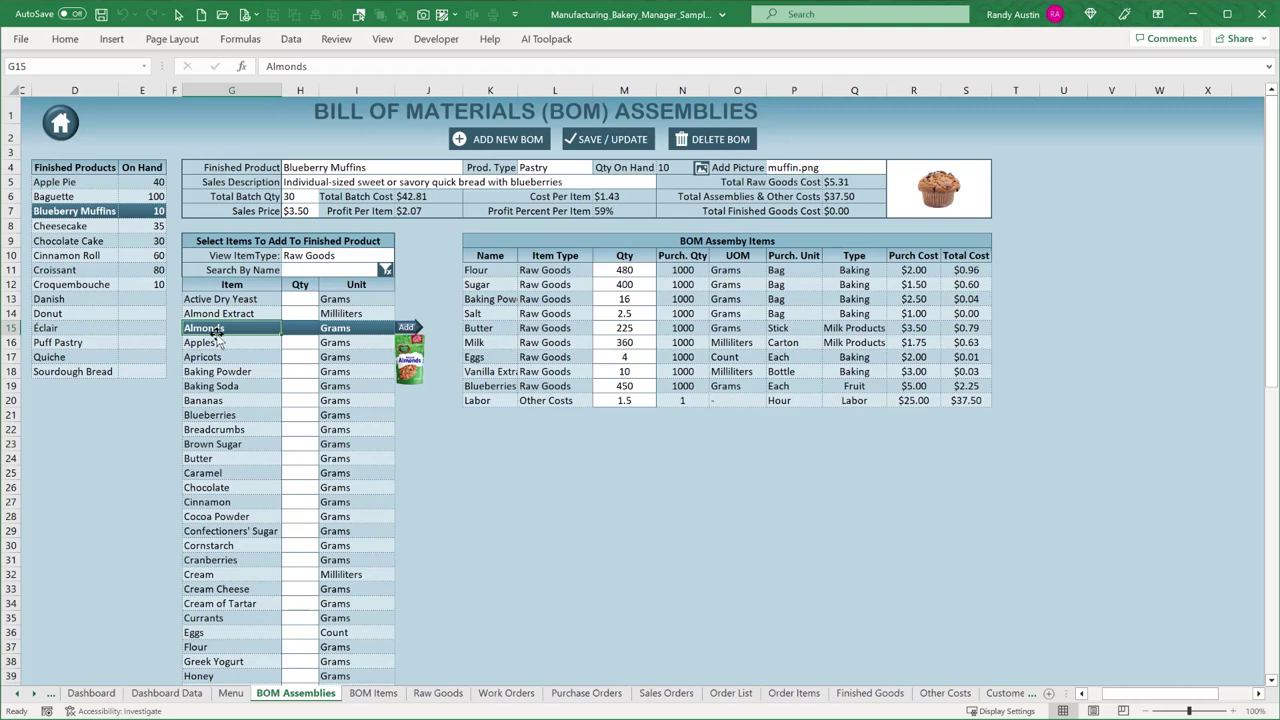
# View the Dashboard and the Raw Goods list, selecting Baking Powder, then return to the menu.
pyautogui.click(105, 697)
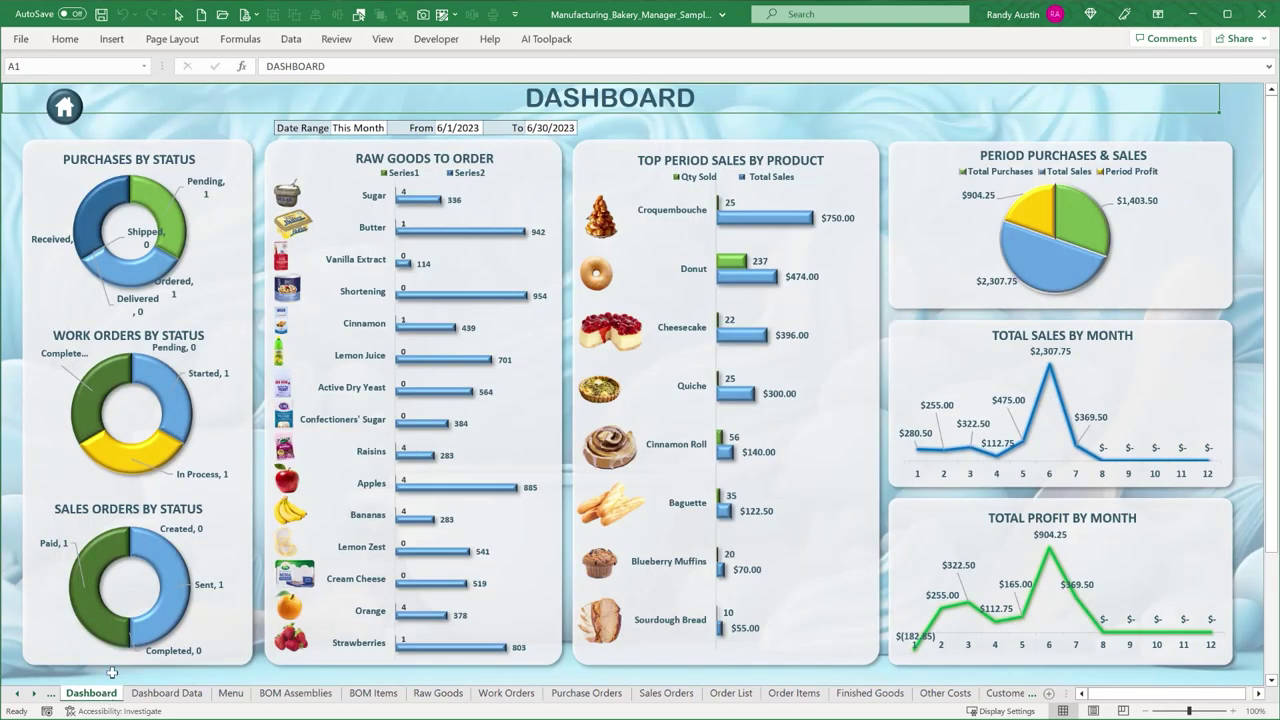
pyautogui.click(66, 103)
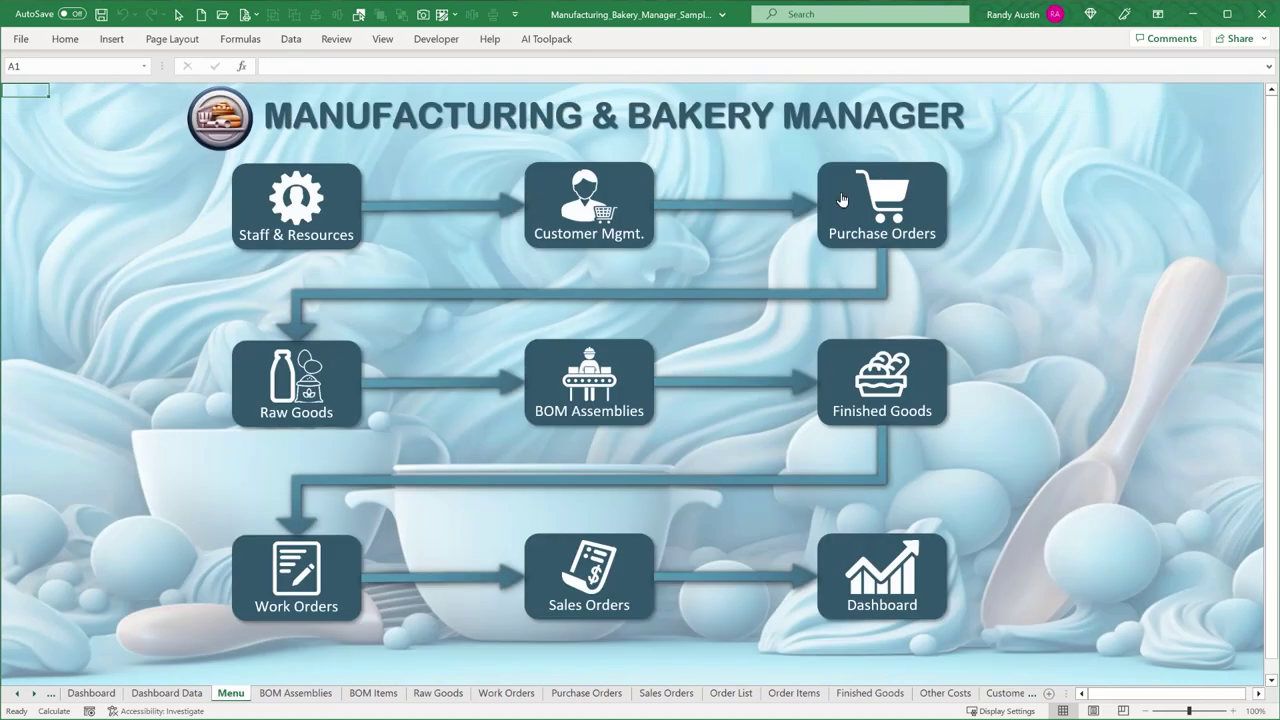
pyautogui.click(303, 385)
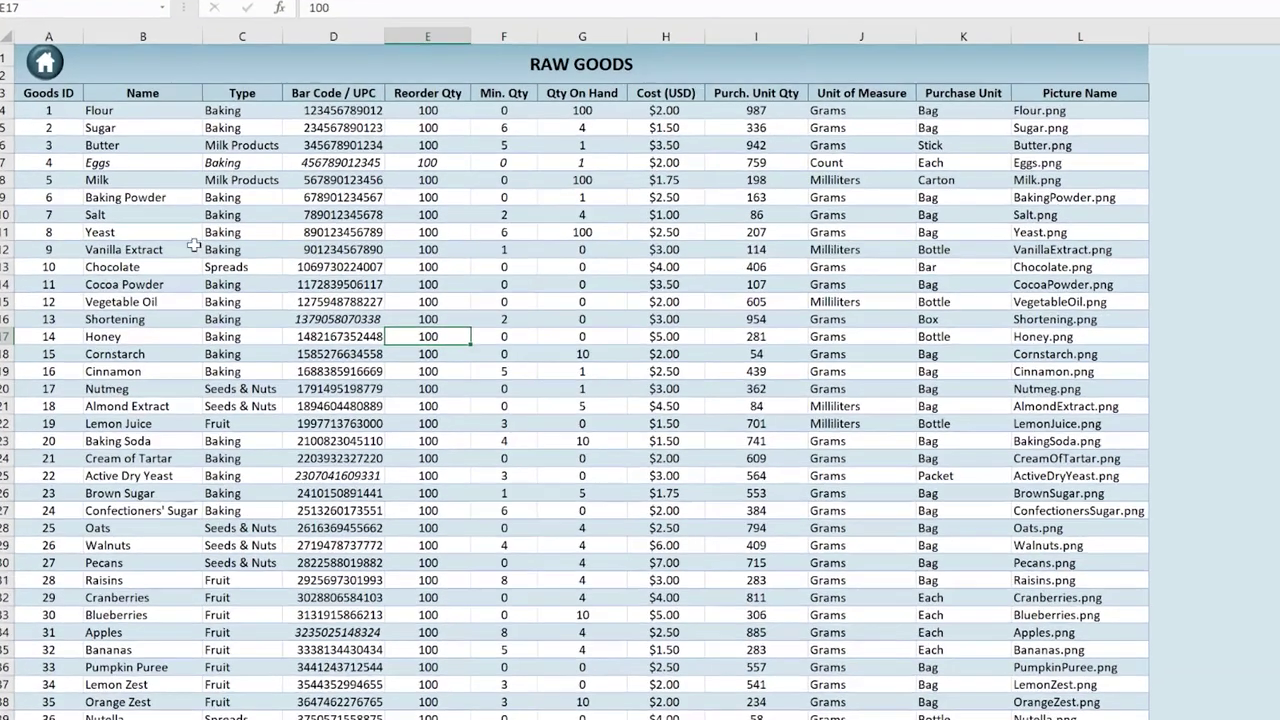
pyautogui.click(165, 199)
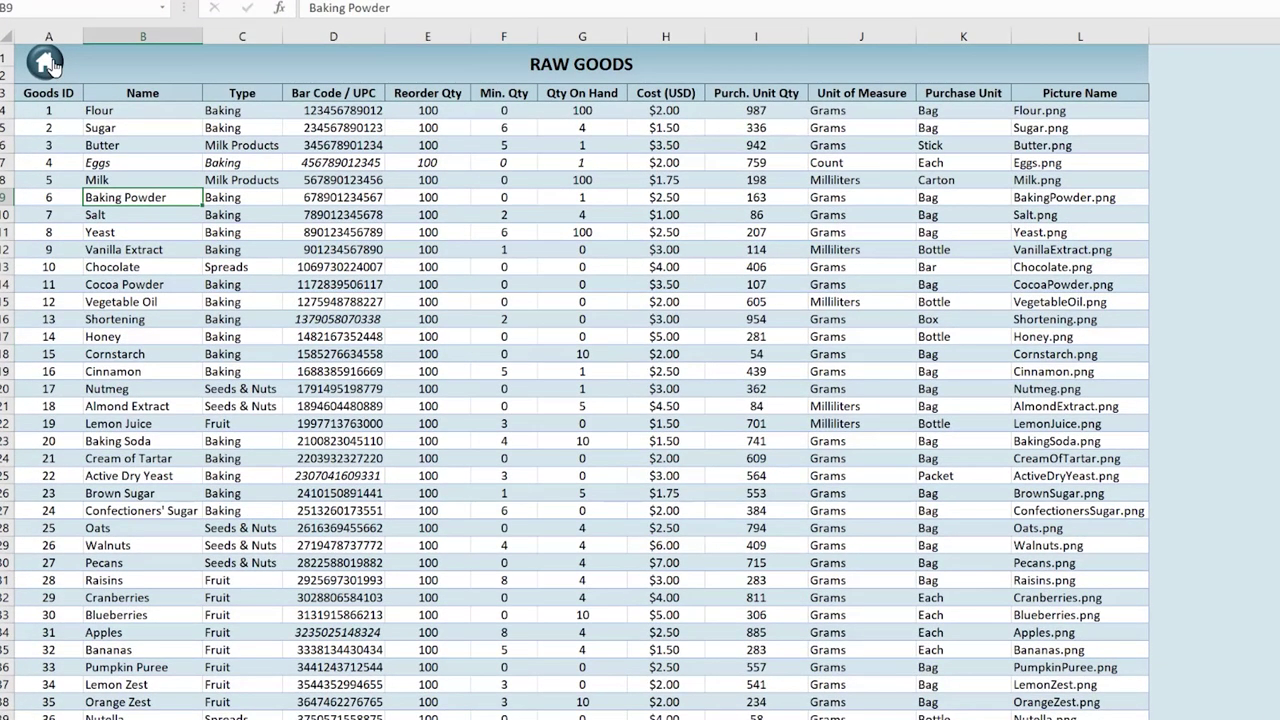
pyautogui.click(47, 63)
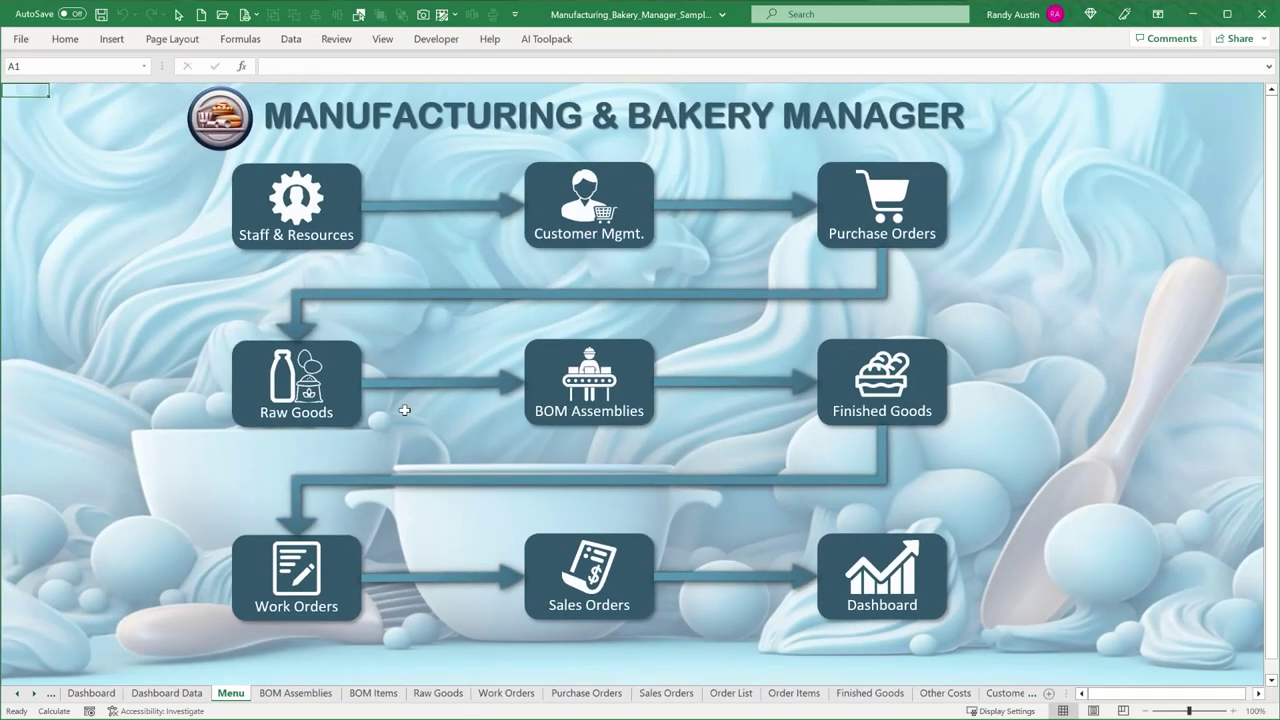
# Review the Blueberry Muffins BOM header: product name, sales description, batch of 30, and batch cost.
pyautogui.click(592, 393)
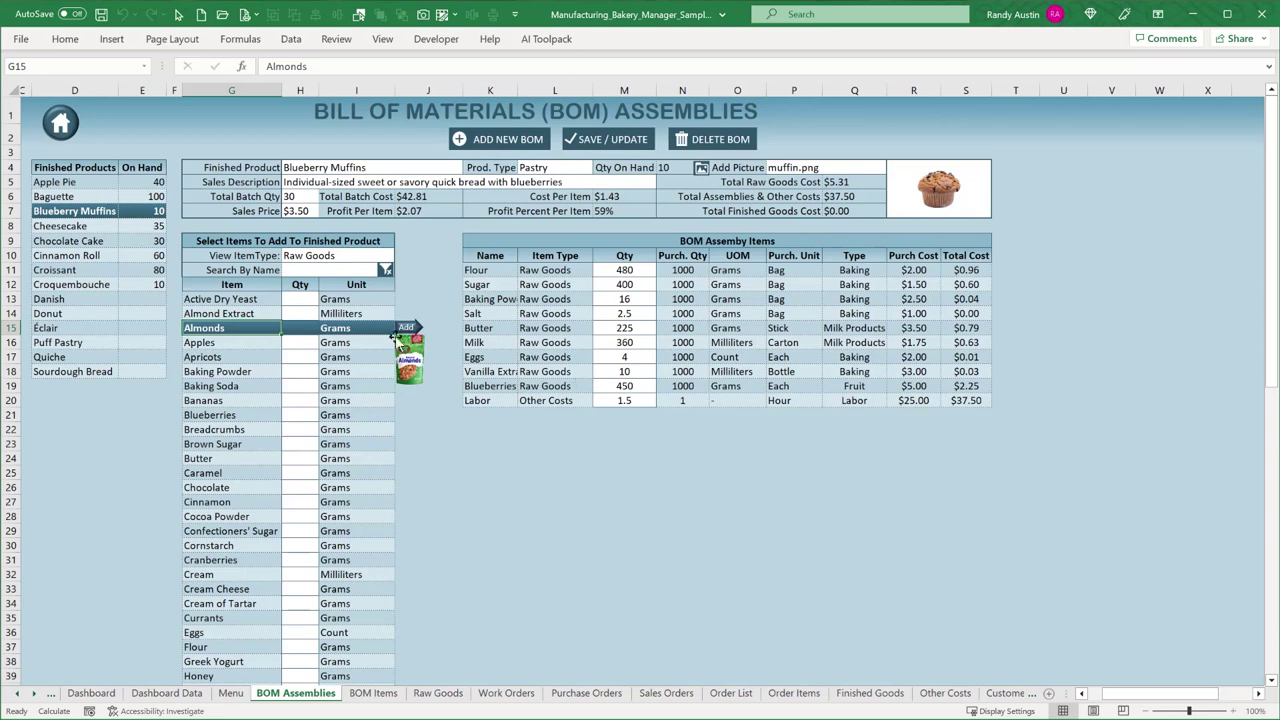
pyautogui.click(313, 167)
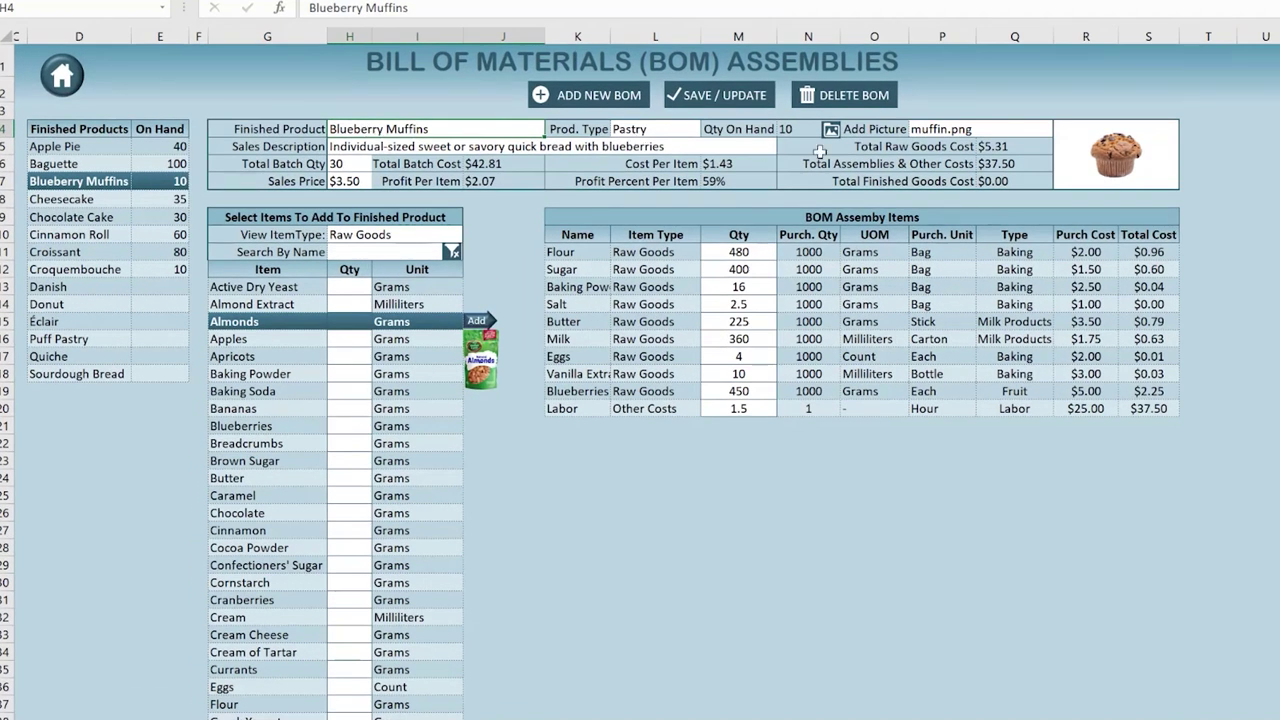
pyautogui.click(510, 149)
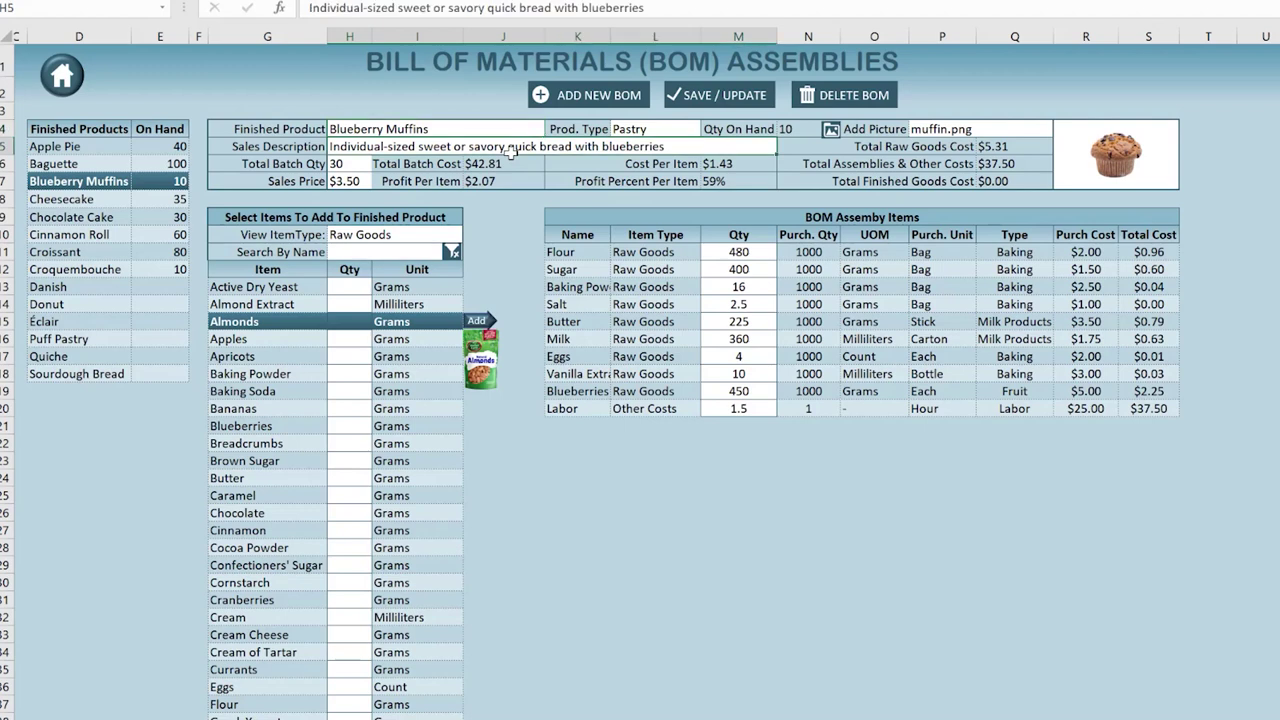
pyautogui.click(338, 166)
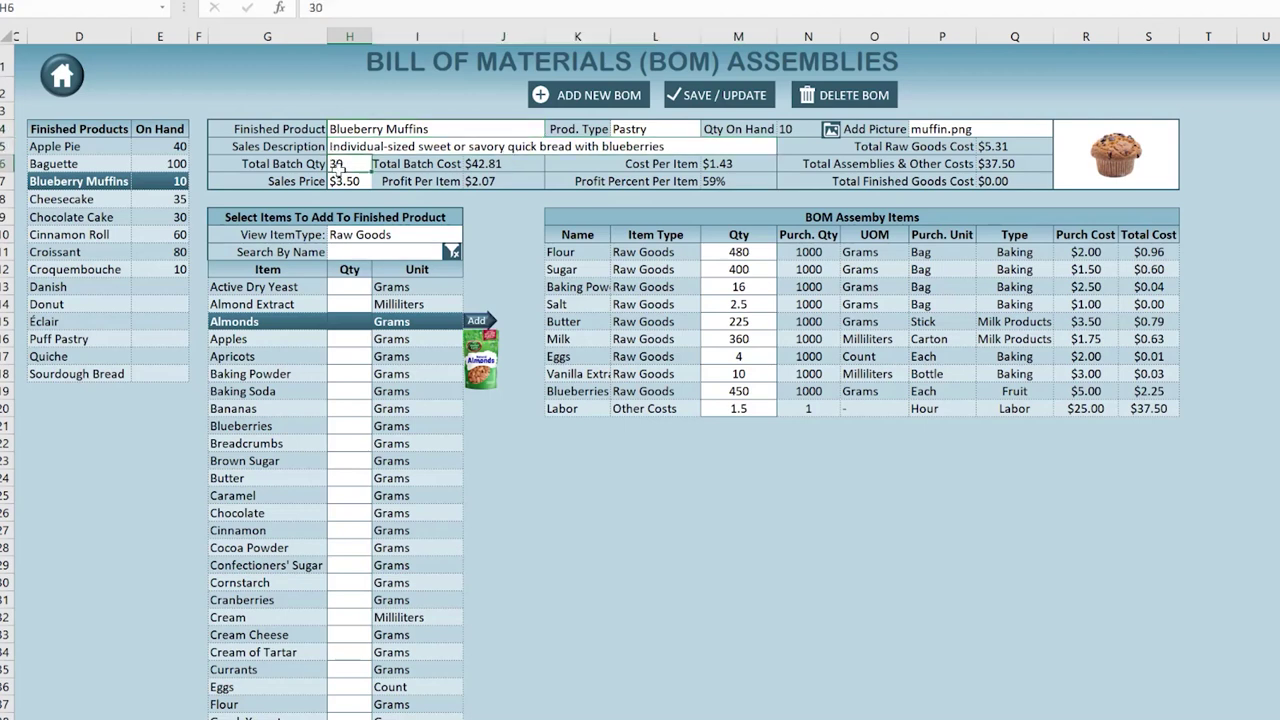
pyautogui.click(511, 167)
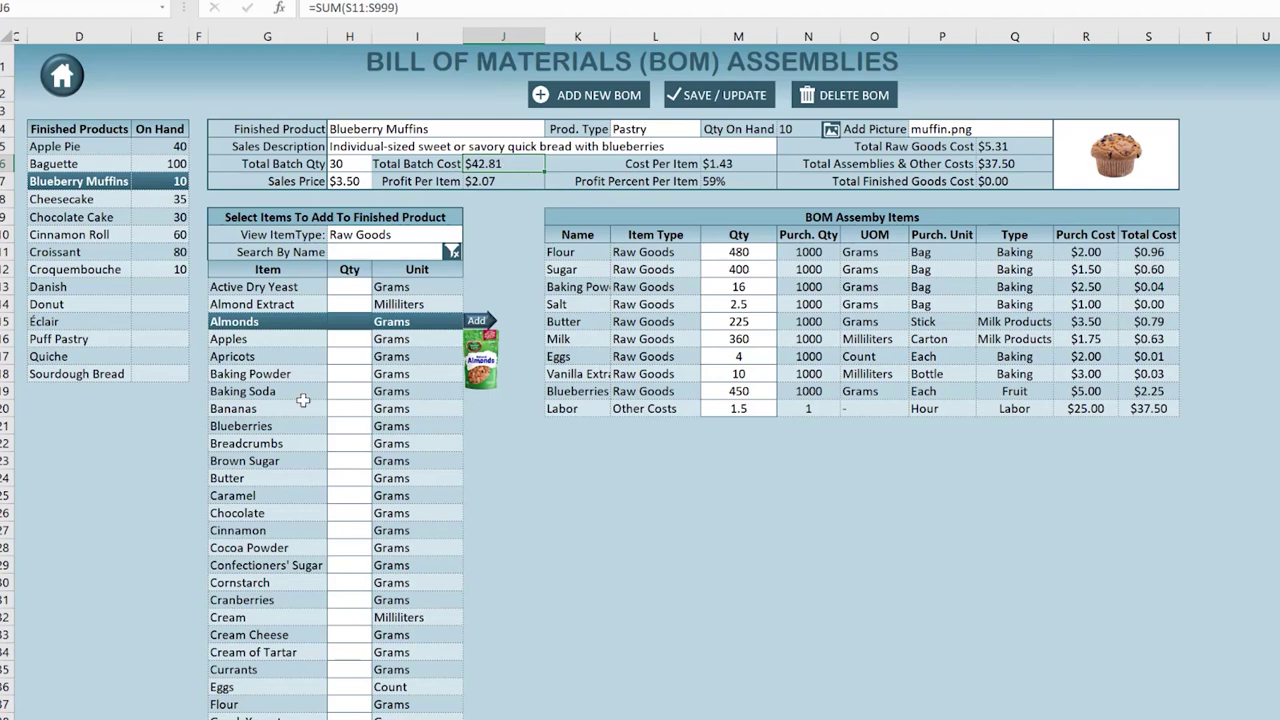
# Switch the addable items to Other Costs and add Marketing & Adv. at 1 hour.
pyautogui.click(352, 236)
pyautogui.click(470, 235)
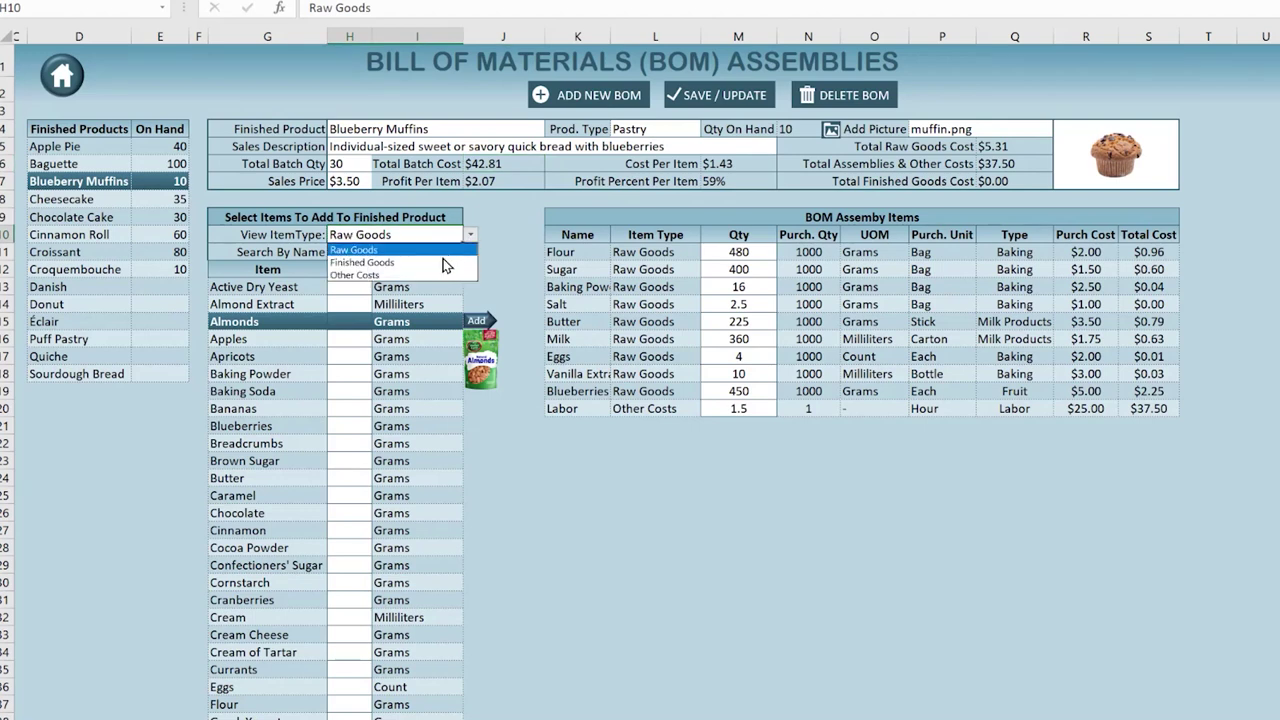
pyautogui.click(446, 262)
pyautogui.click(470, 236)
pyautogui.click(419, 274)
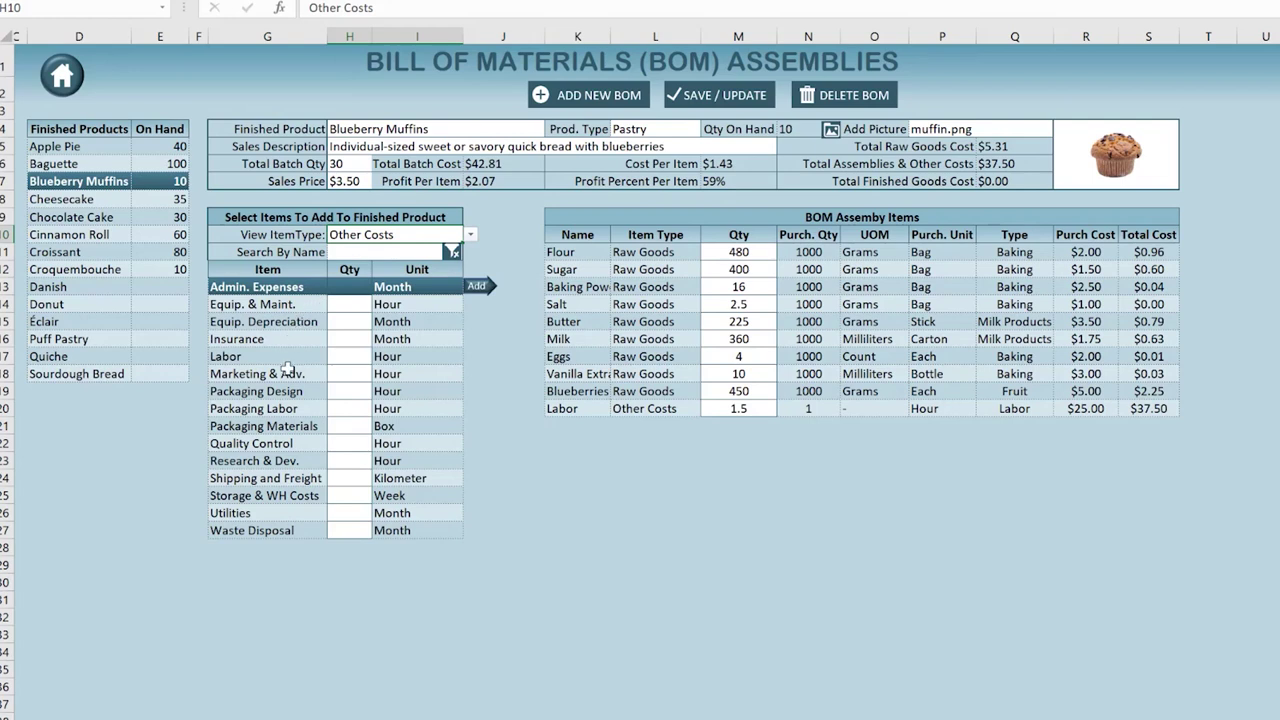
pyautogui.click(289, 371)
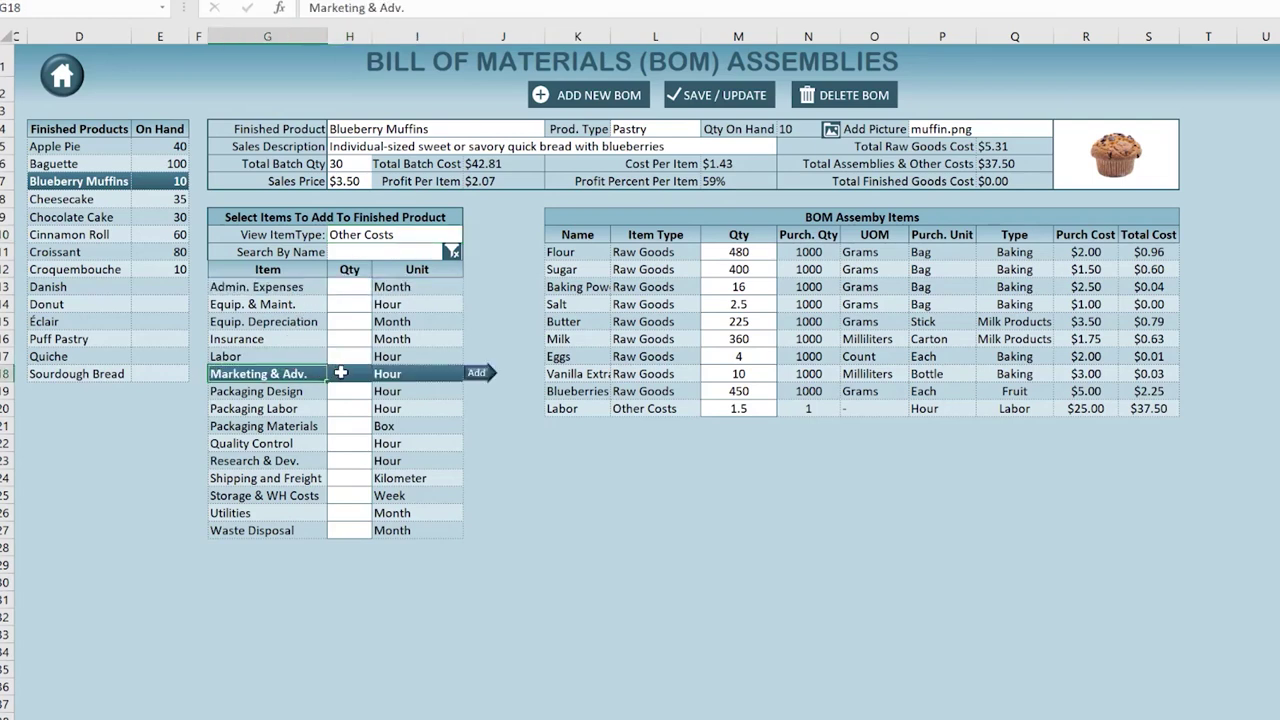
pyautogui.click(341, 373)
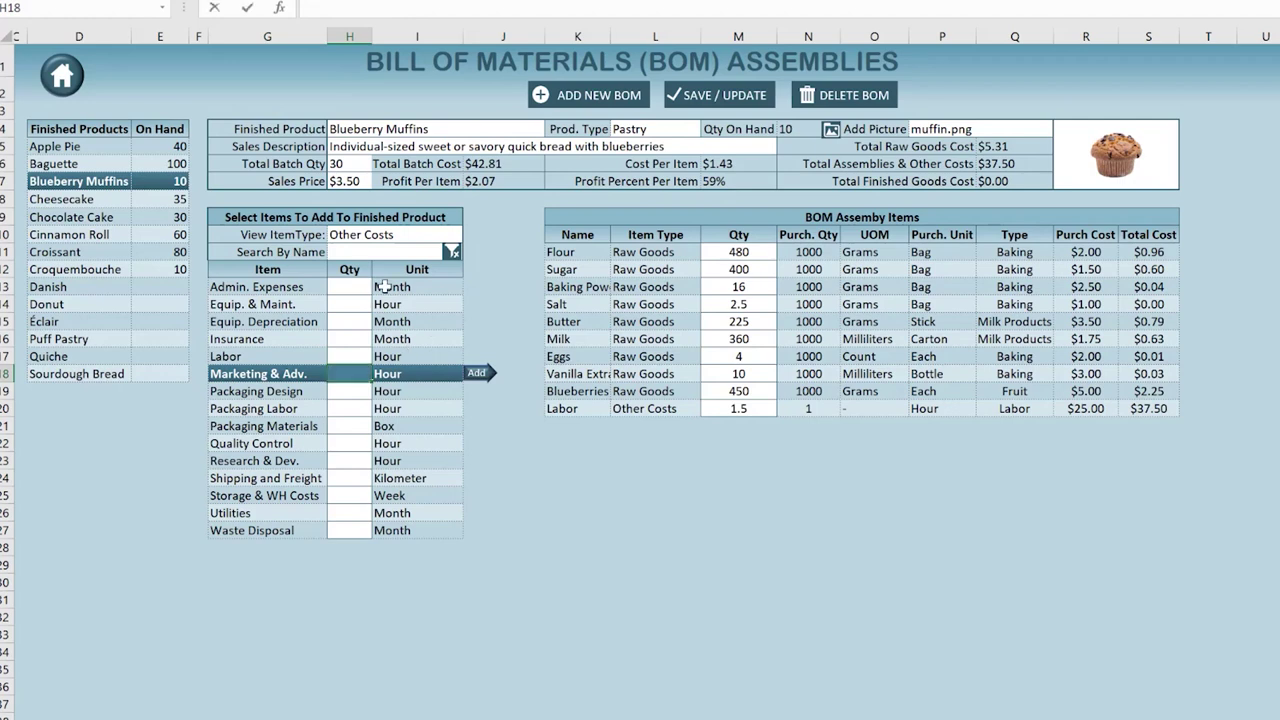
pyautogui.click(472, 378)
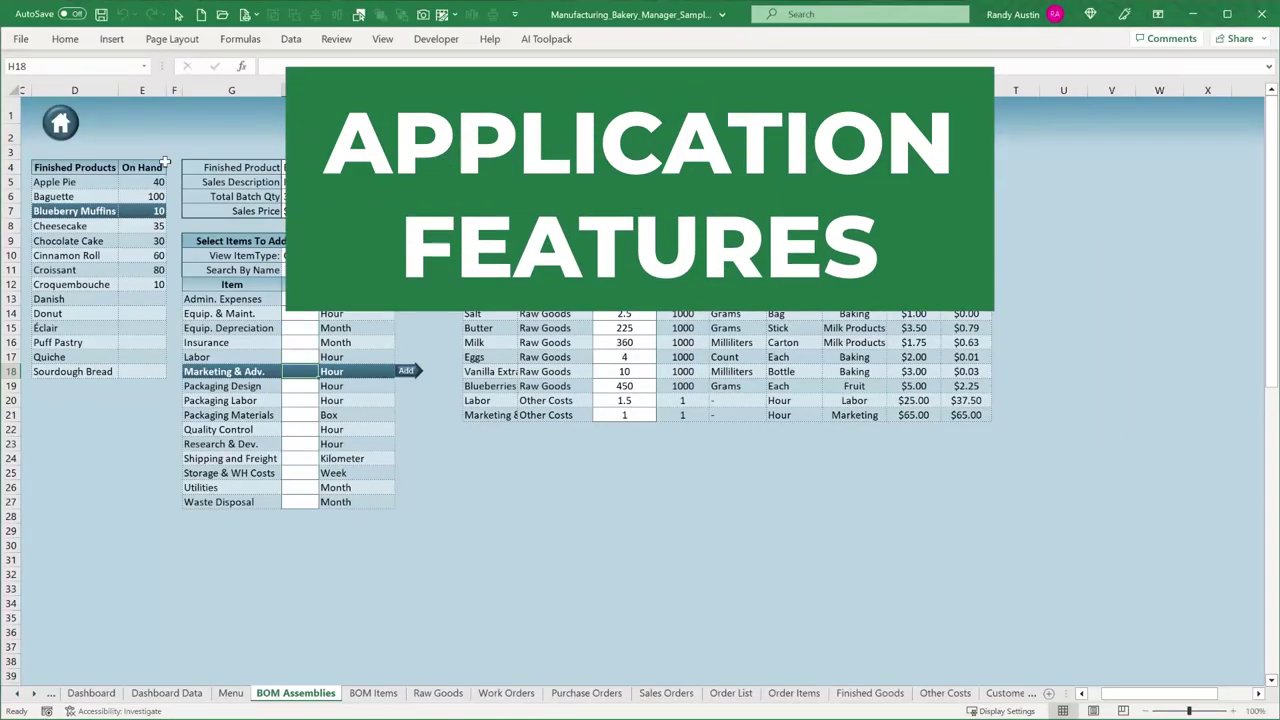
# Highlight the BOM form area and load the Chocolate Cake bill of materials.
pyautogui.moveTo(269, 137); pyautogui.dragTo(667, 414)
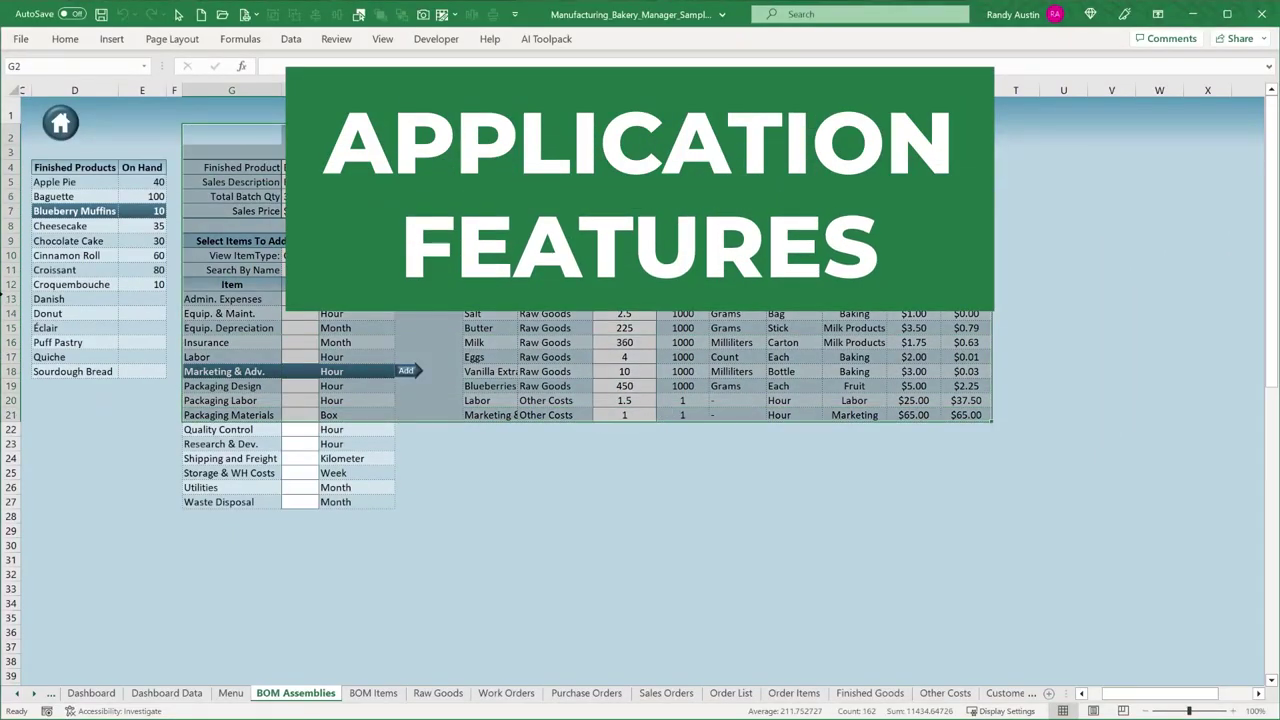
pyautogui.click(48, 240)
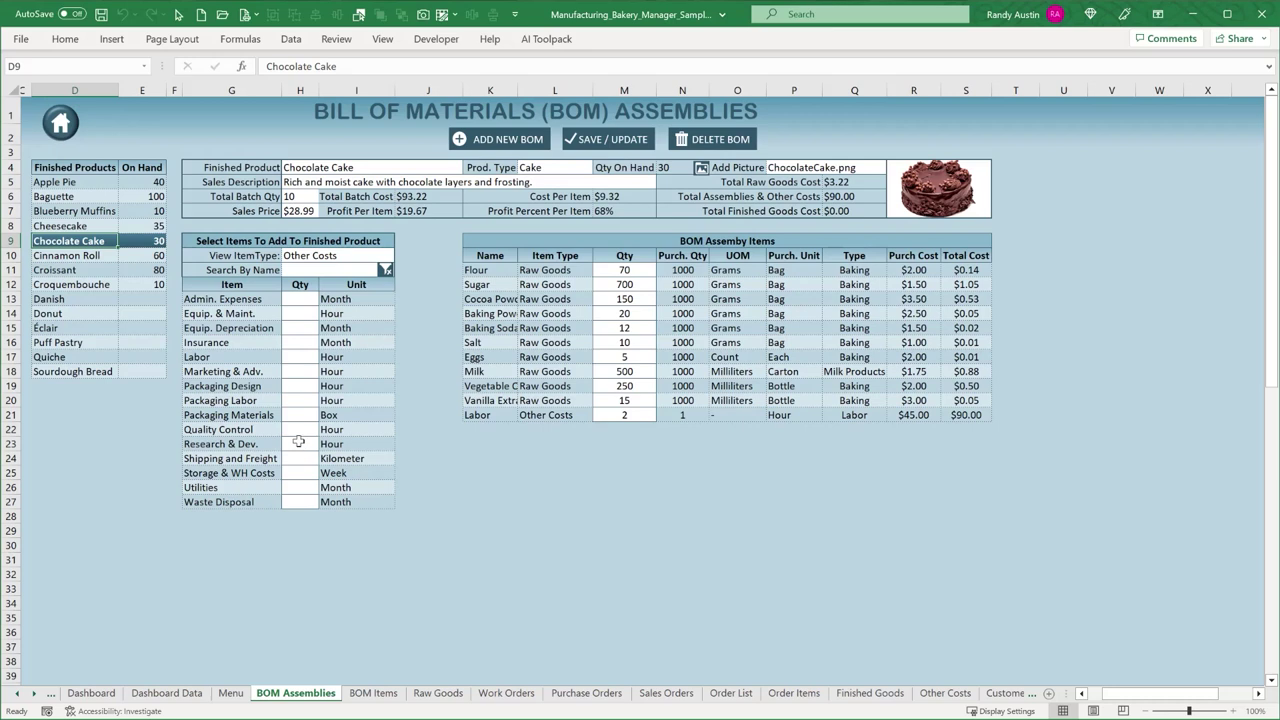
# List Finished Goods as addable items and add Croissant with BOM quantity 4.
pyautogui.click(342, 255)
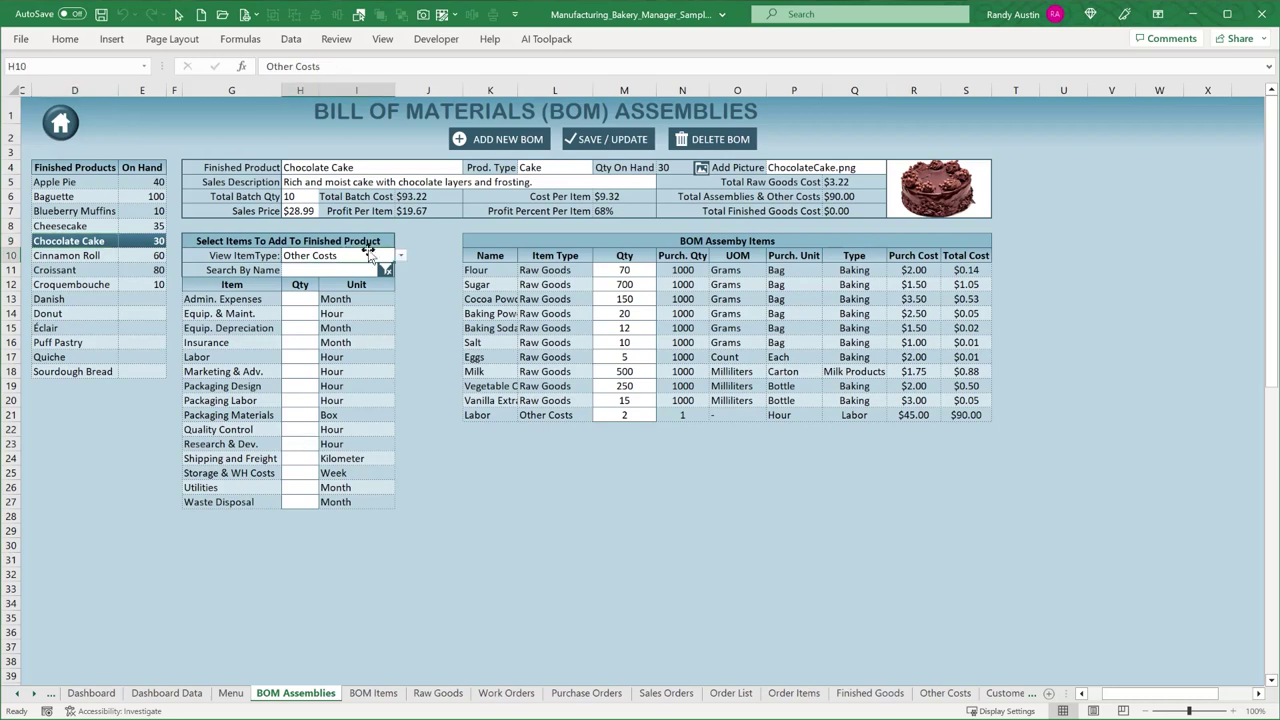
pyautogui.click(403, 257)
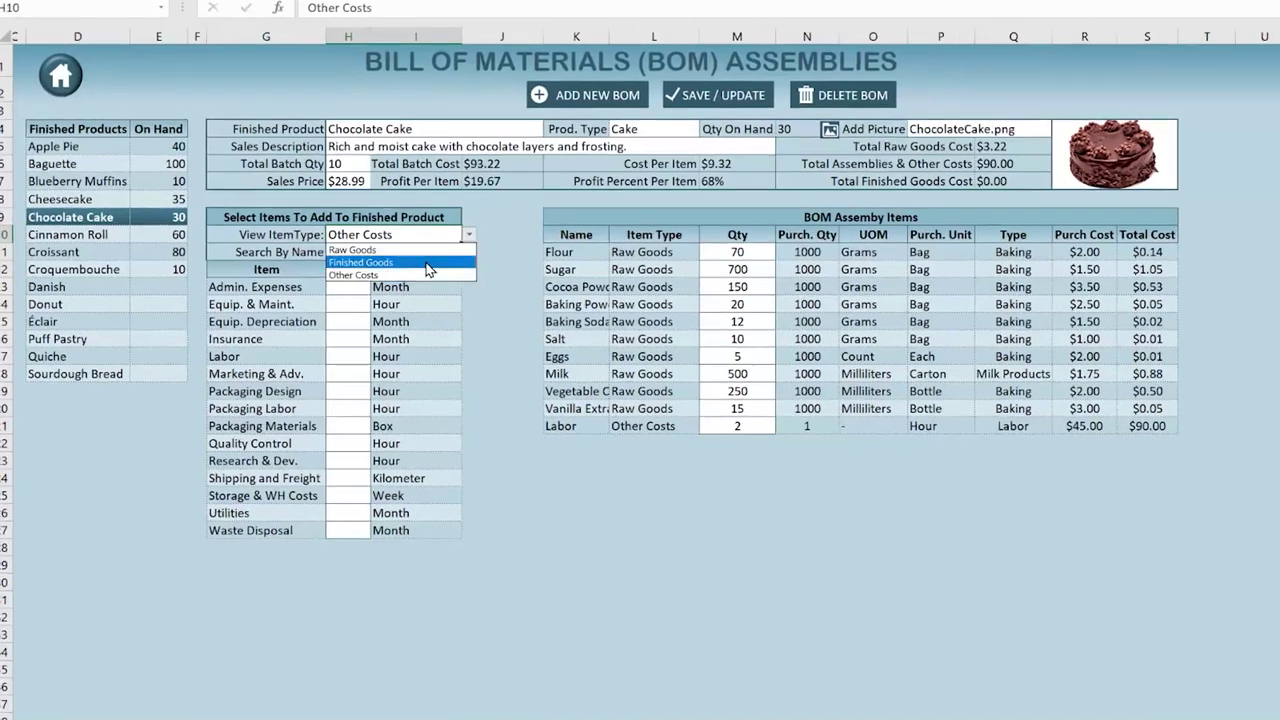
pyautogui.click(423, 264)
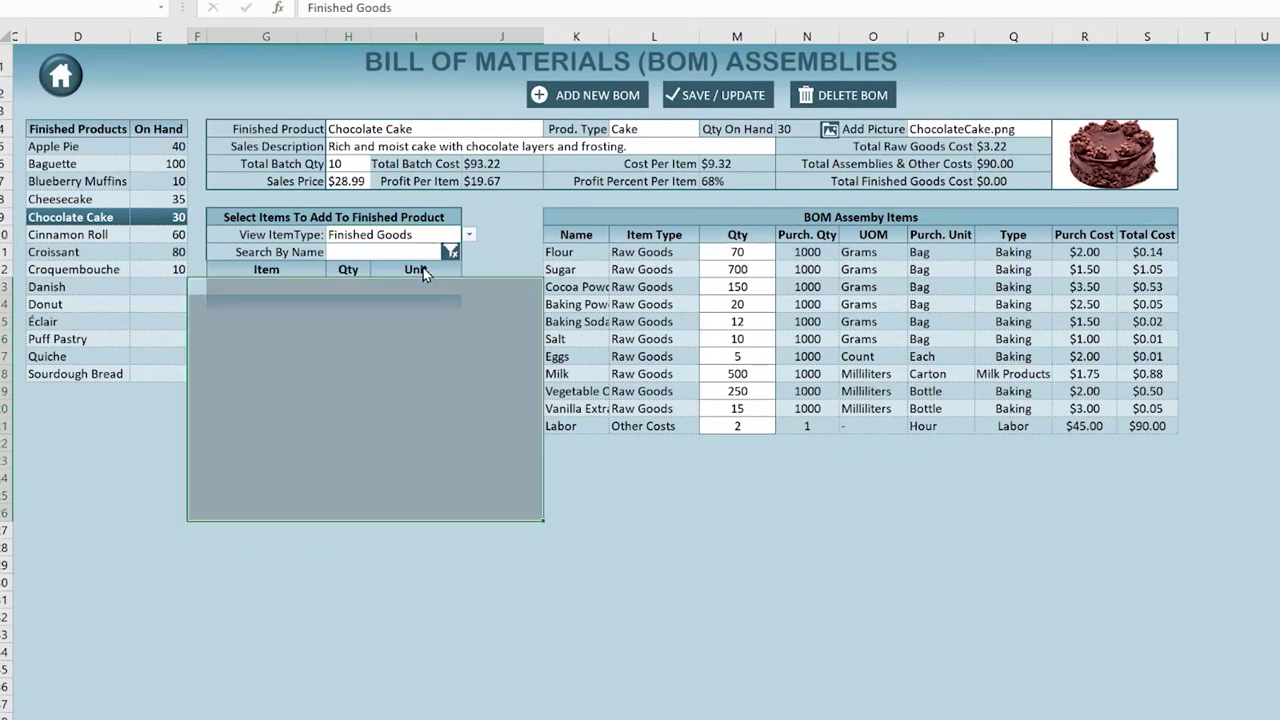
pyautogui.click(244, 288)
pyautogui.click(248, 321)
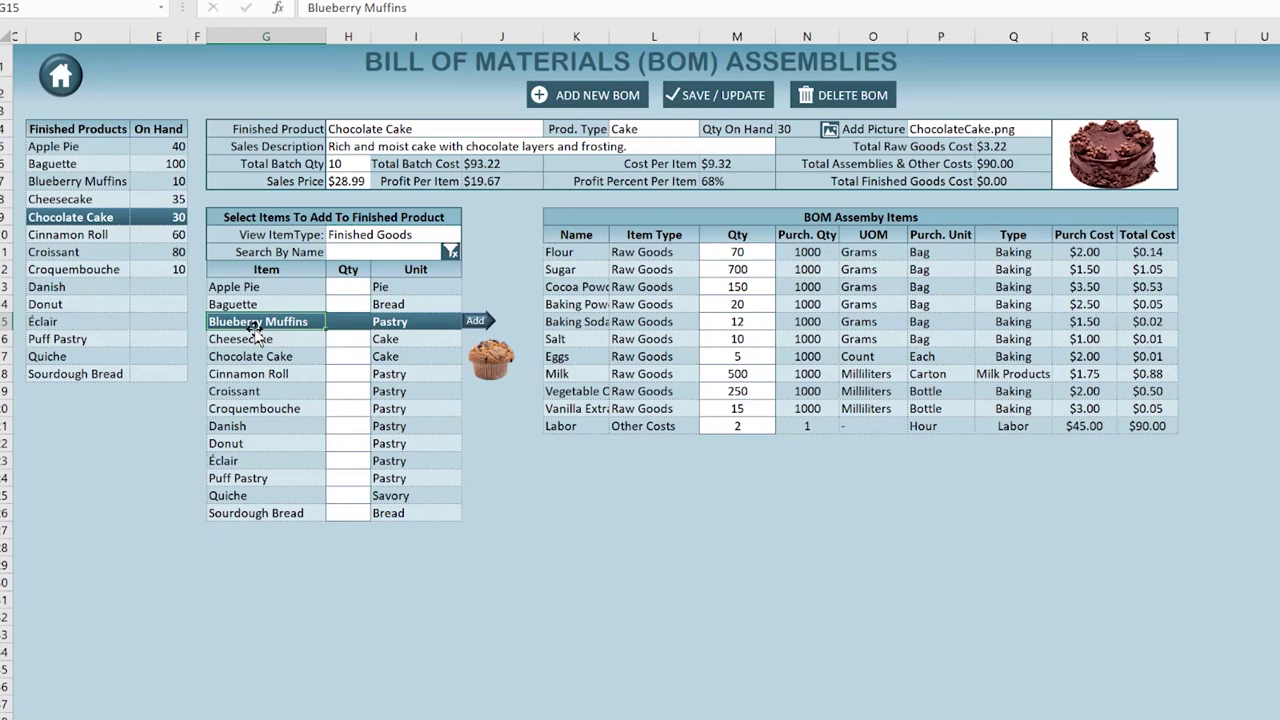
pyautogui.click(262, 391)
pyautogui.click(345, 394)
pyautogui.write('2')
pyautogui.press('Tab')
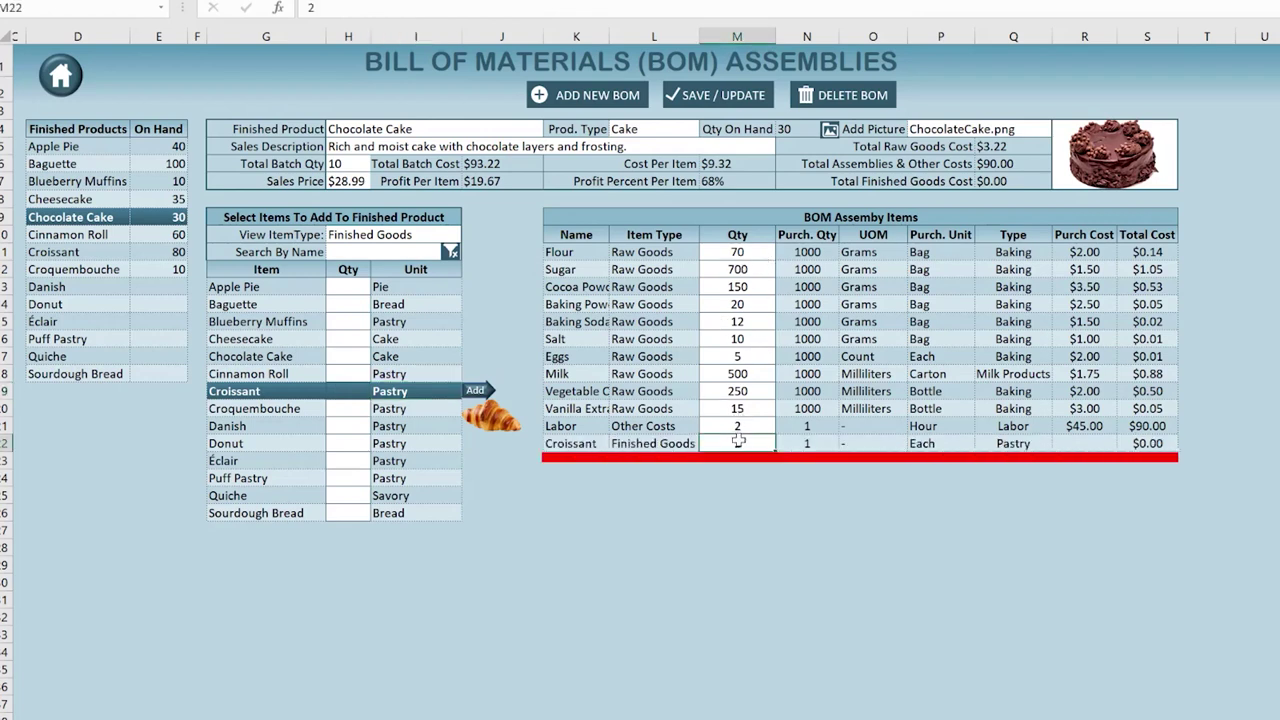
pyautogui.write('4')
pyautogui.press('Return')
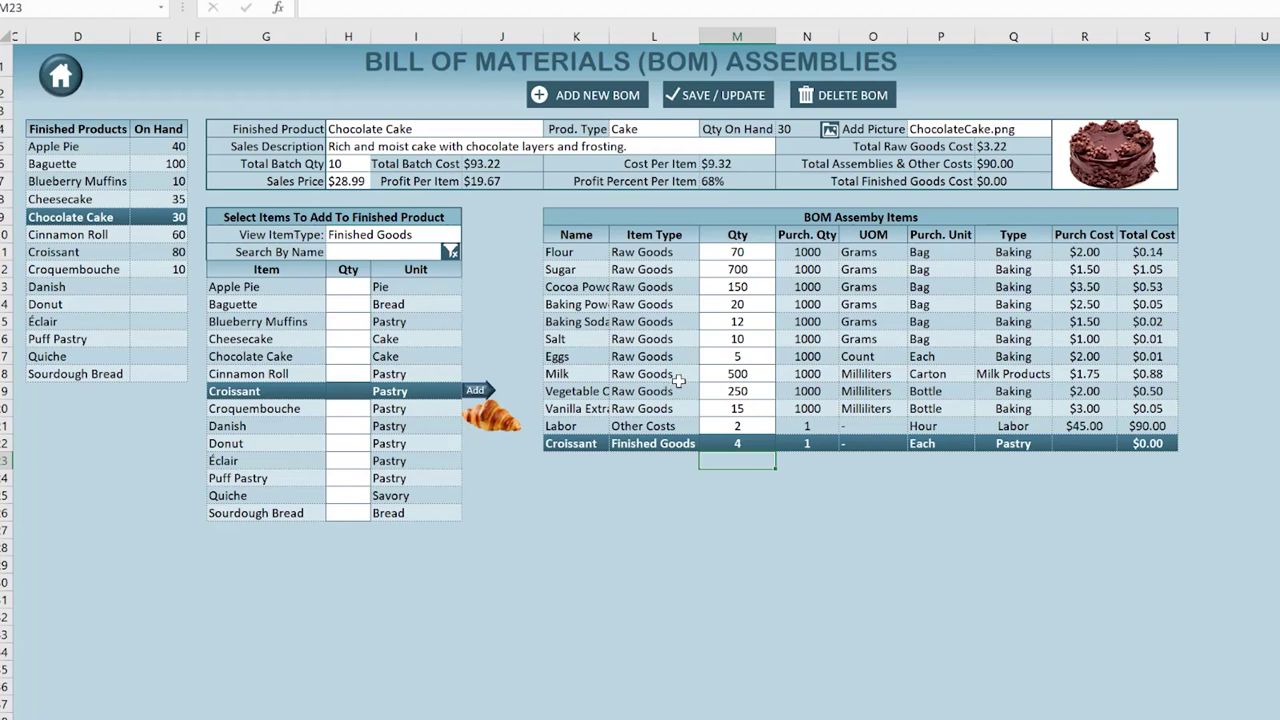
# Switch the Chocolate Cake addable items to Other Costs.
pyautogui.click(341, 359)
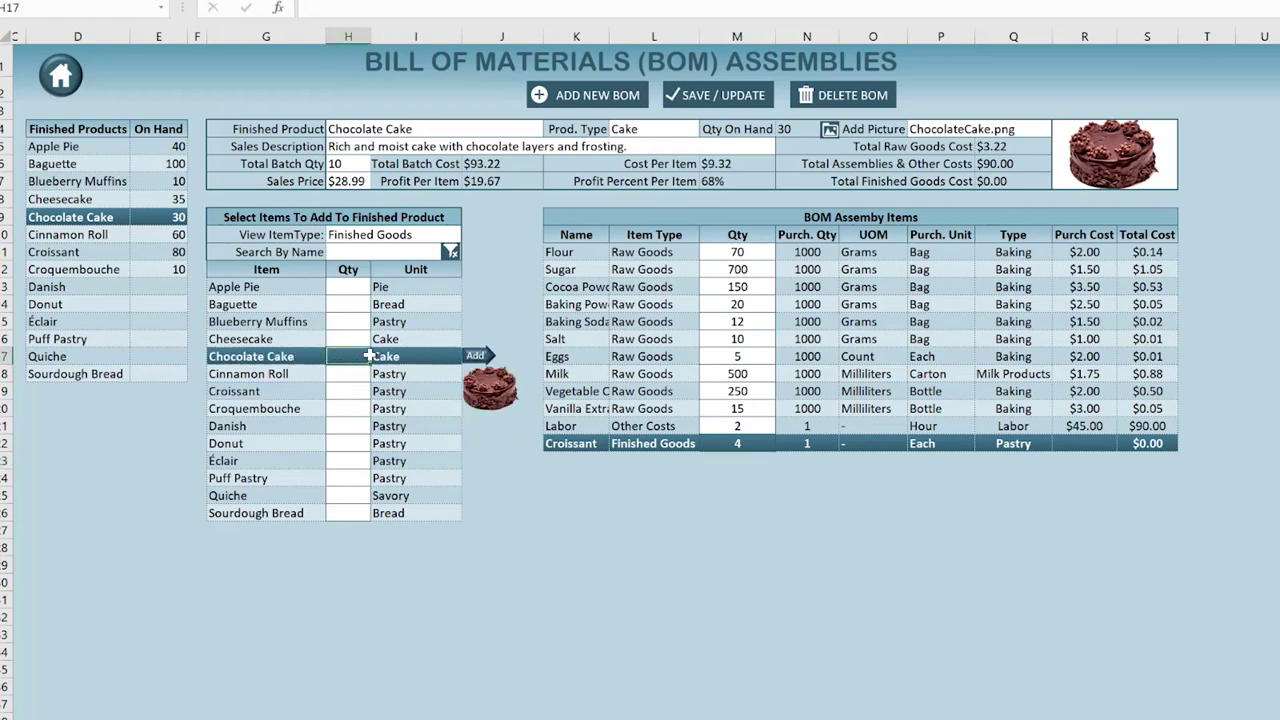
pyautogui.click(393, 234)
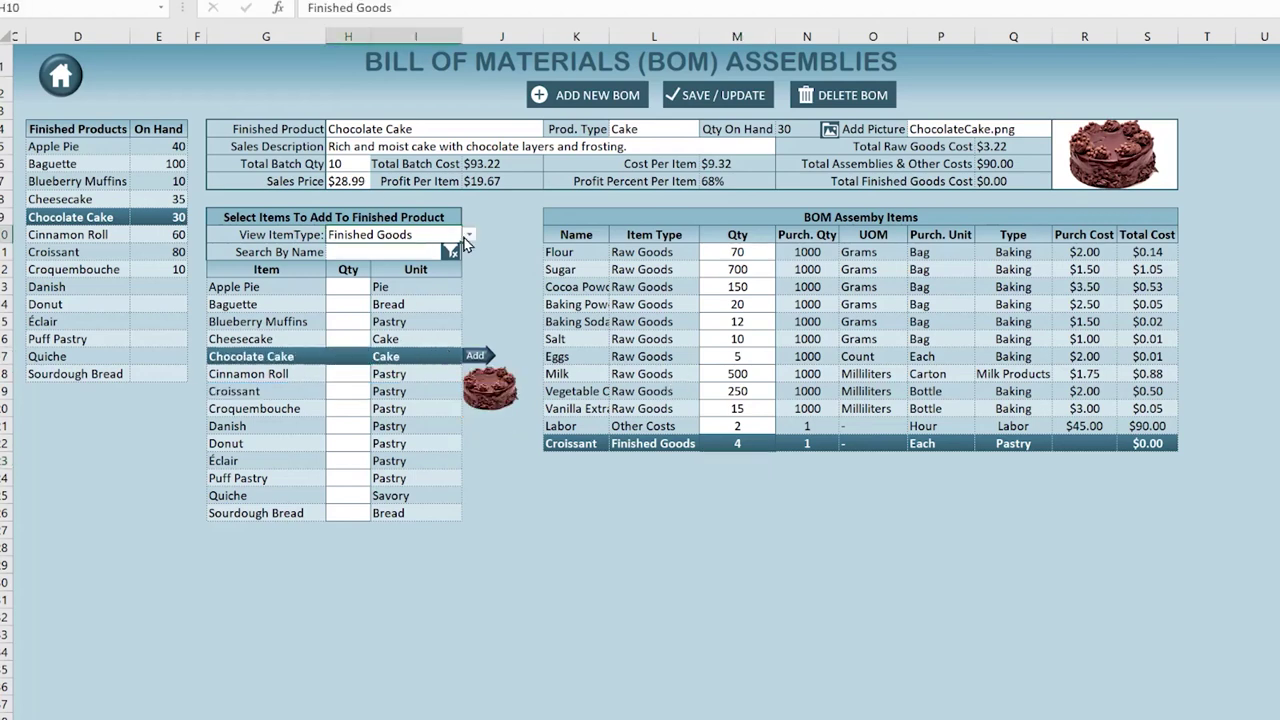
pyautogui.click(468, 236)
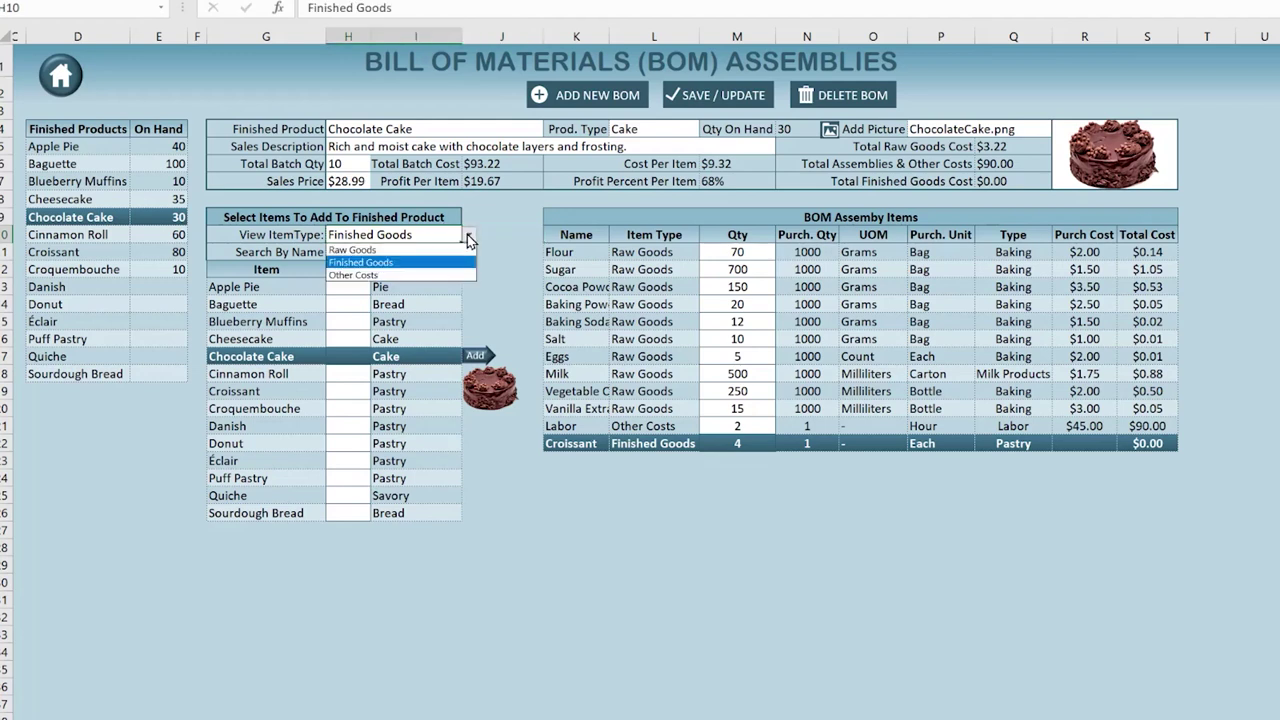
pyautogui.click(432, 275)
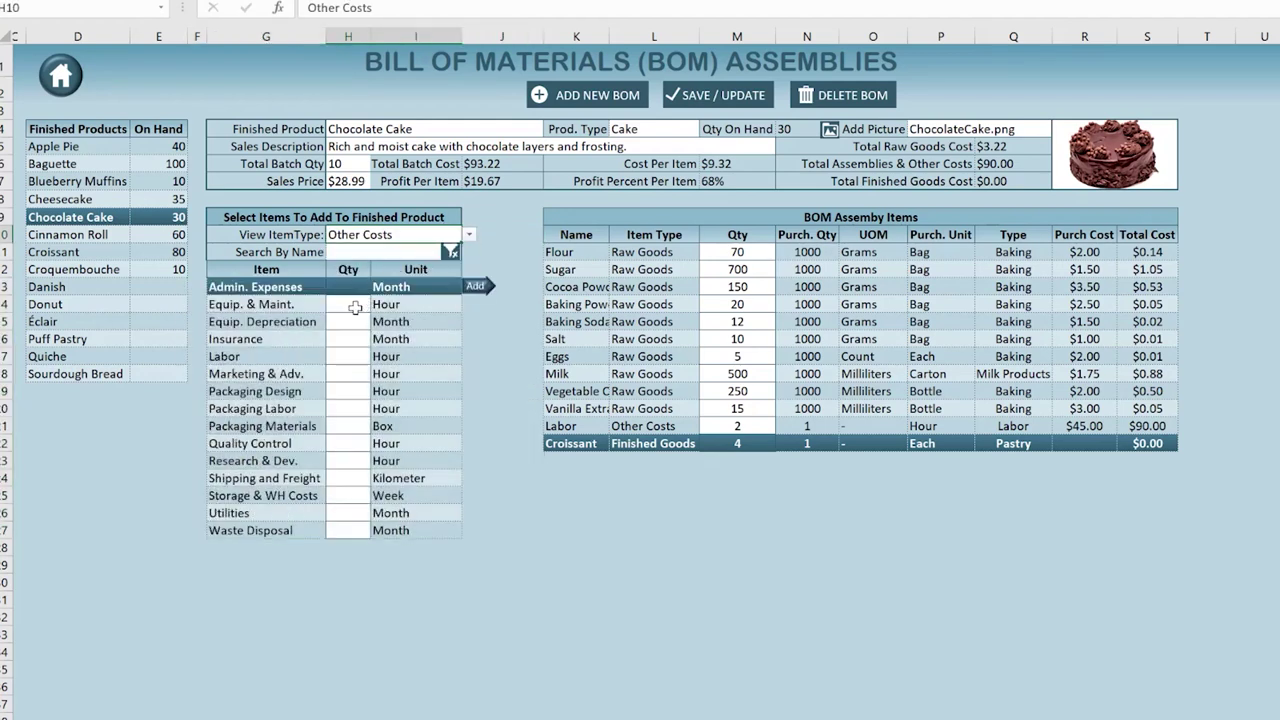
# Add Packaging Design at 0.25 hour to the Chocolate Cake BOM.
pyautogui.click(355, 305)
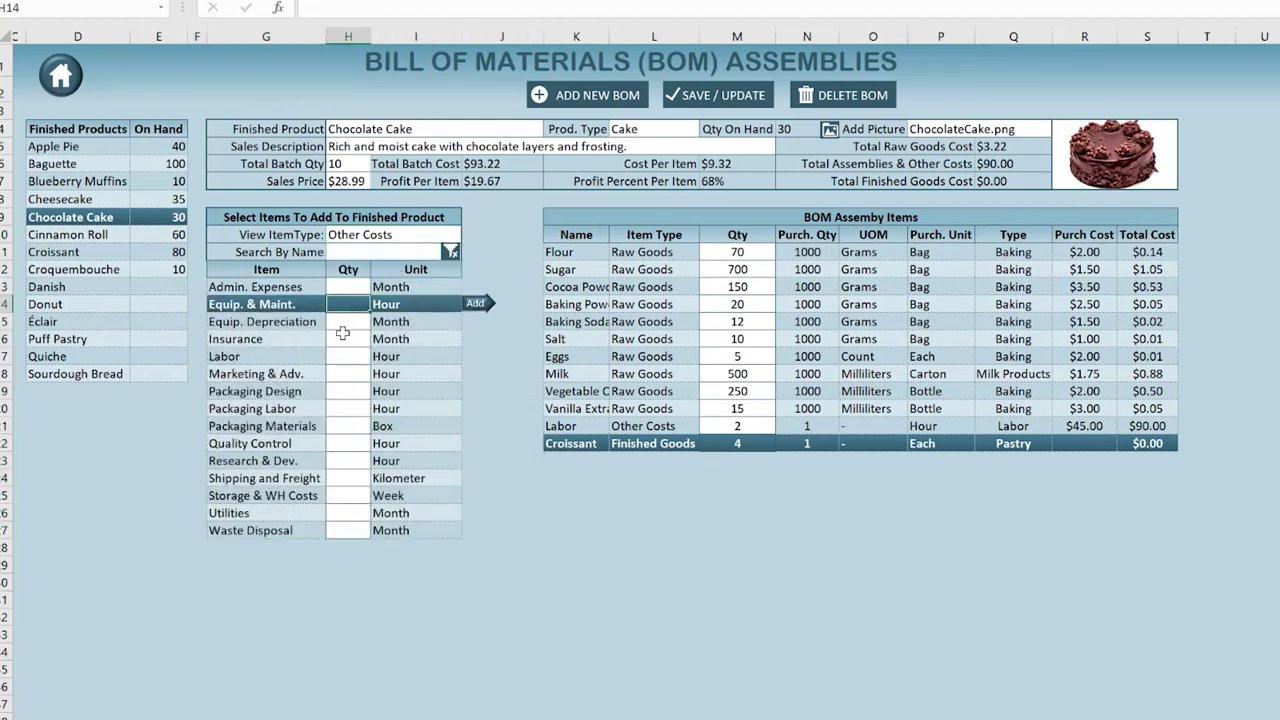
pyautogui.click(342, 322)
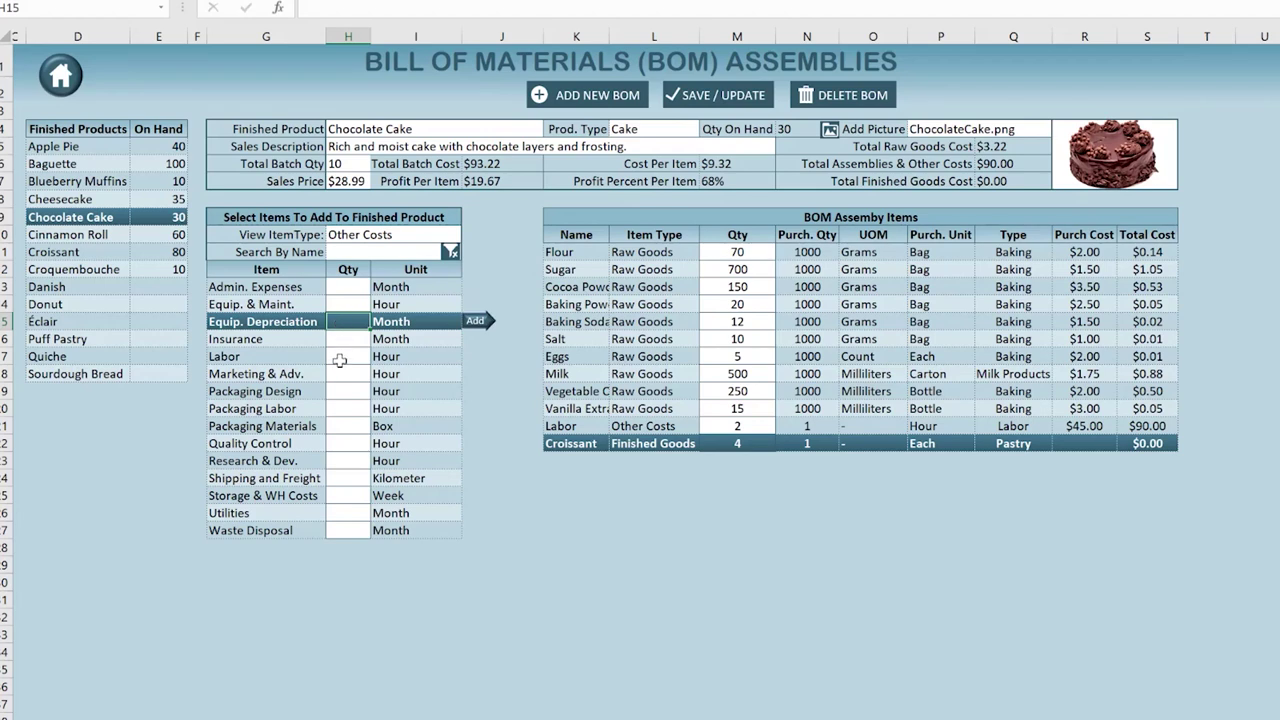
pyautogui.click(340, 356)
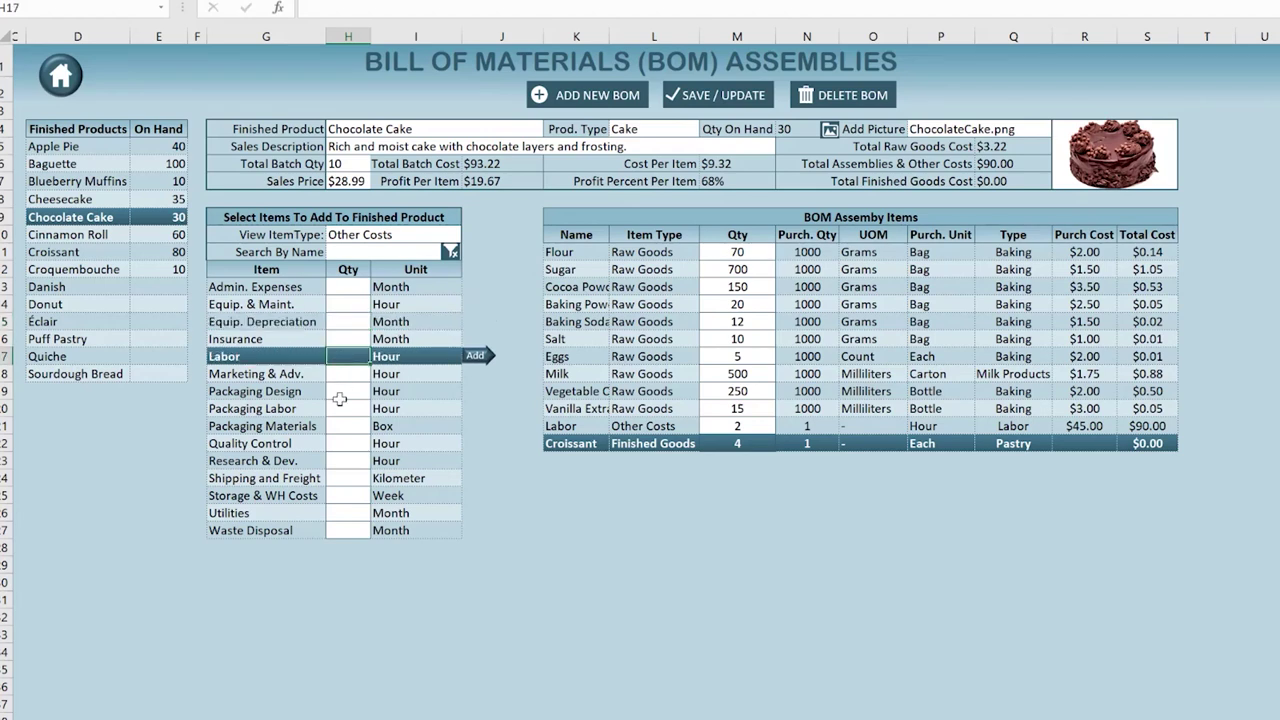
pyautogui.click(340, 392)
pyautogui.write('.0')
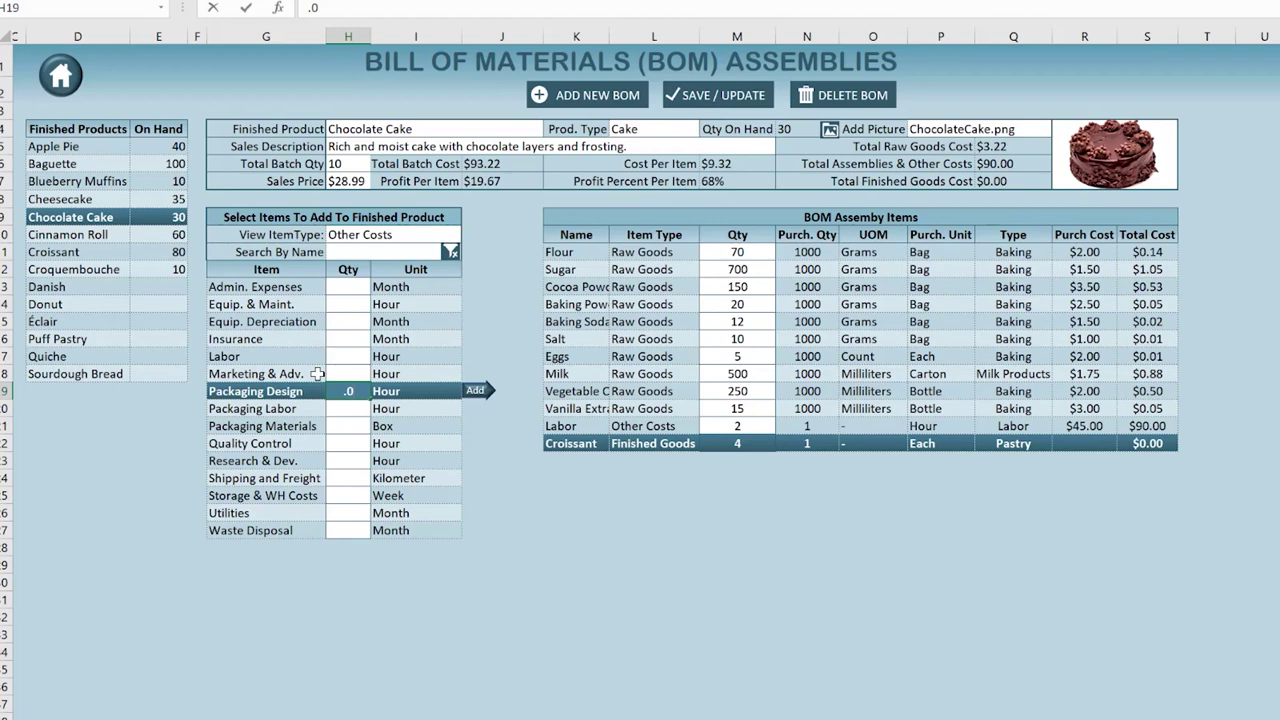
pyautogui.write('25')
pyautogui.press('Return')
pyautogui.click(362, 395)
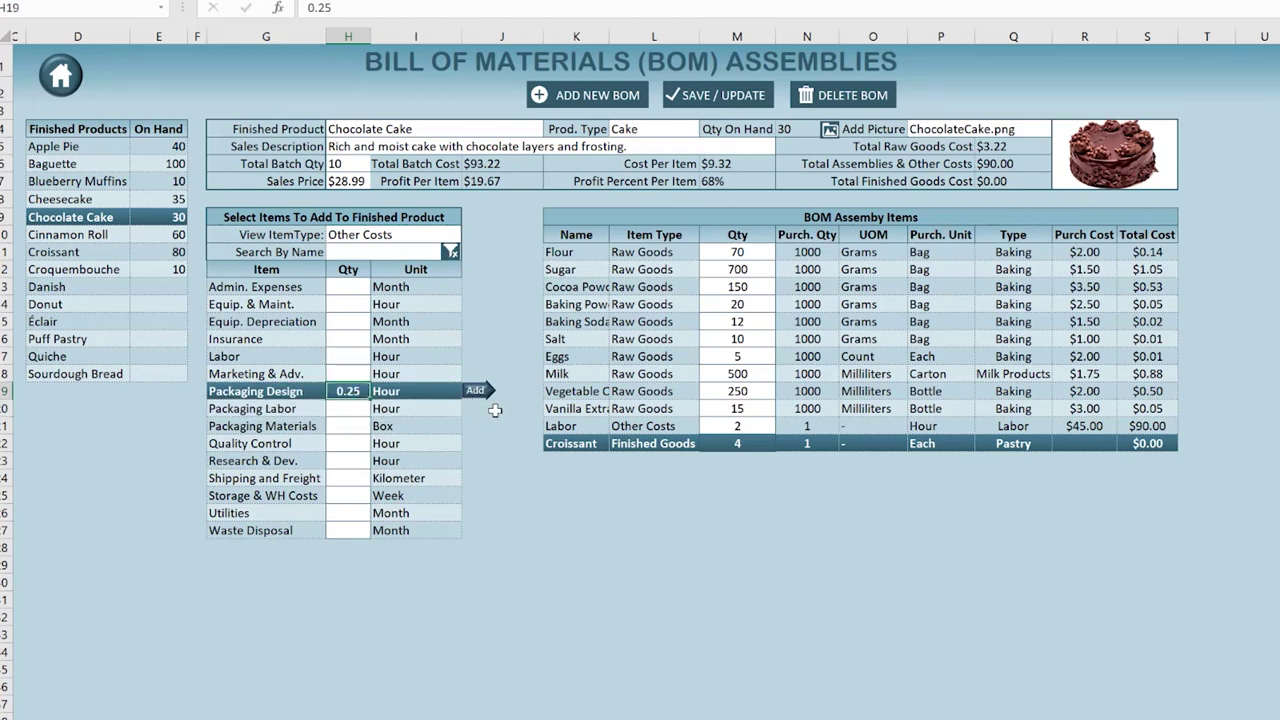
pyautogui.click(480, 391)
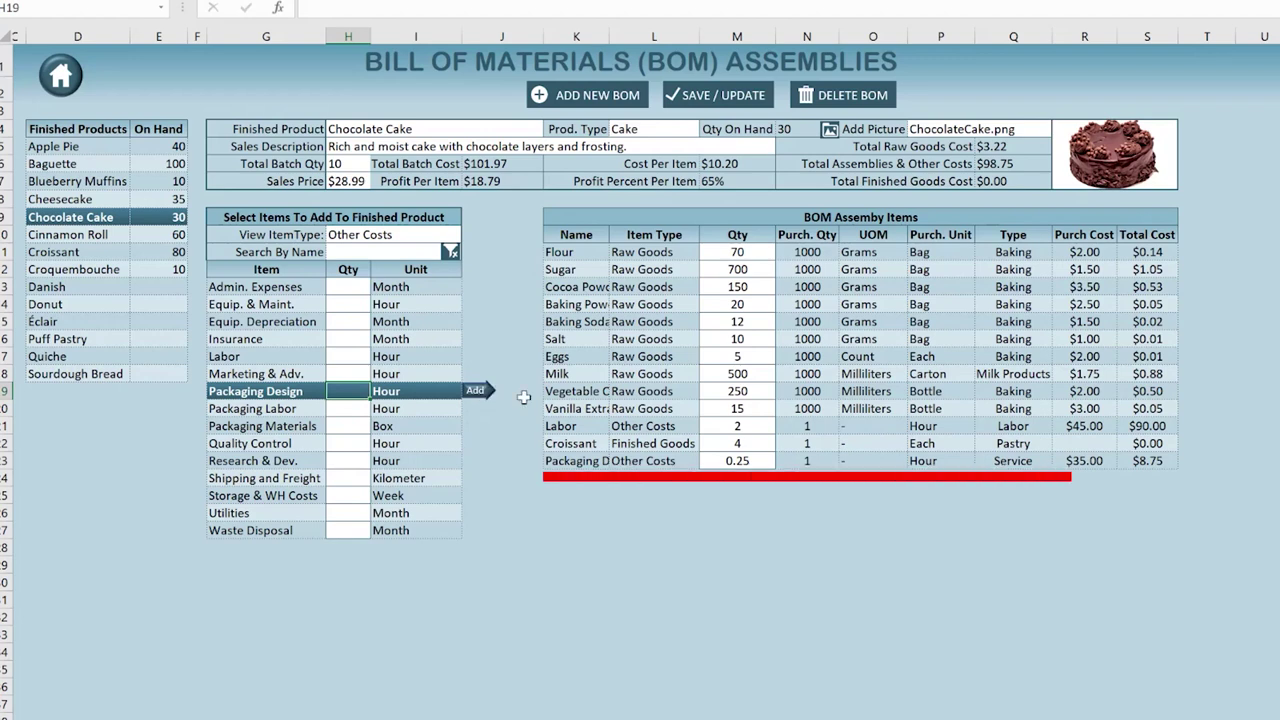
# Check the Croissant line and Chocolate Cake product cell, then return to the main menu.
pyautogui.click(807, 443)
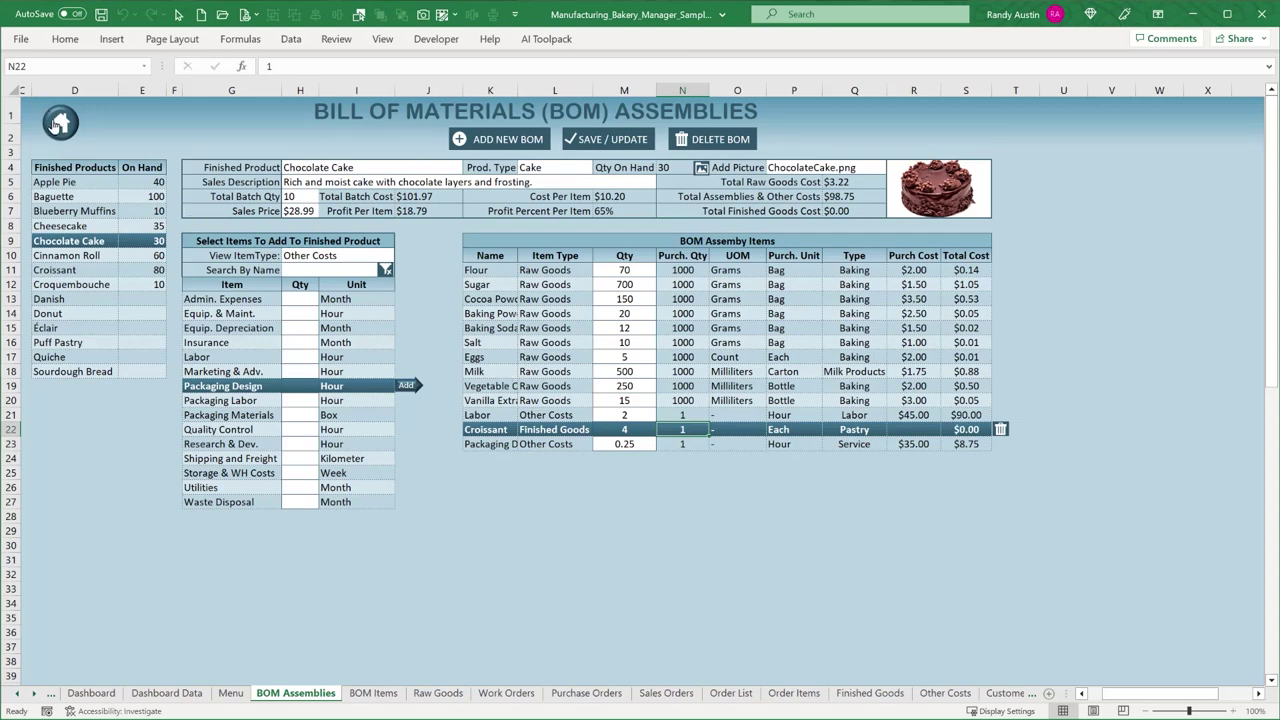
pyautogui.click(300, 168)
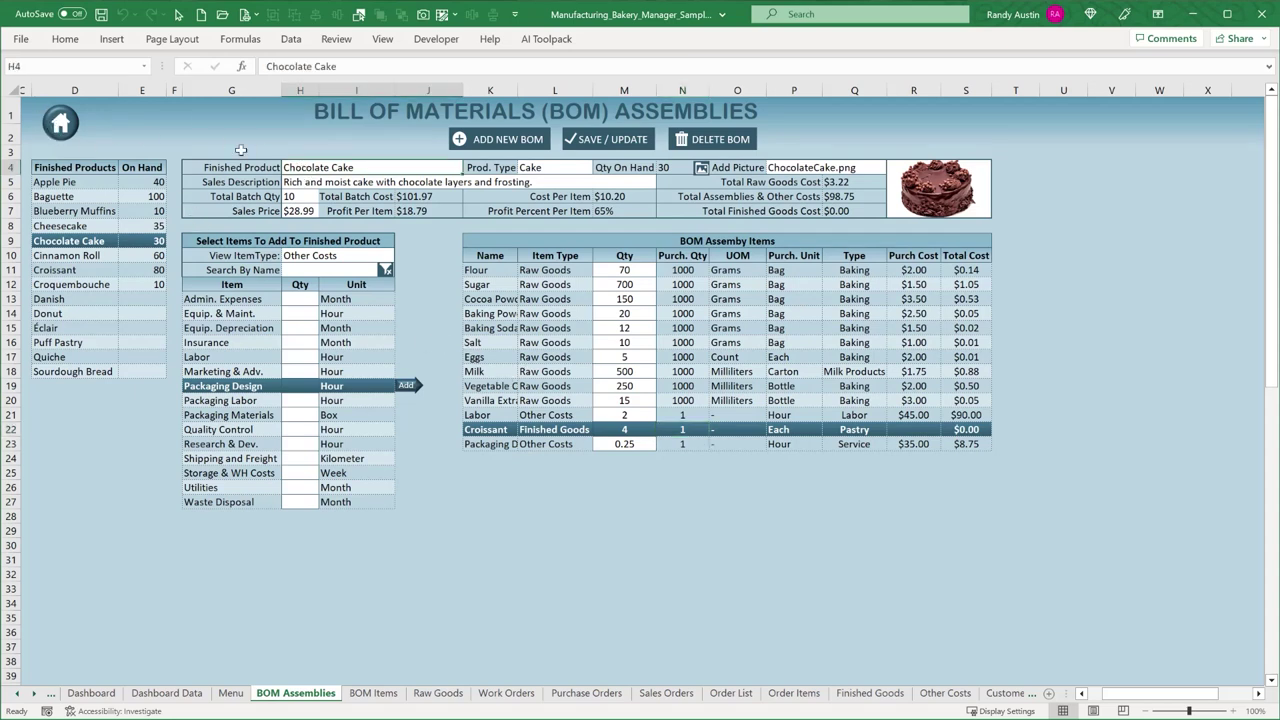
pyautogui.click(64, 123)
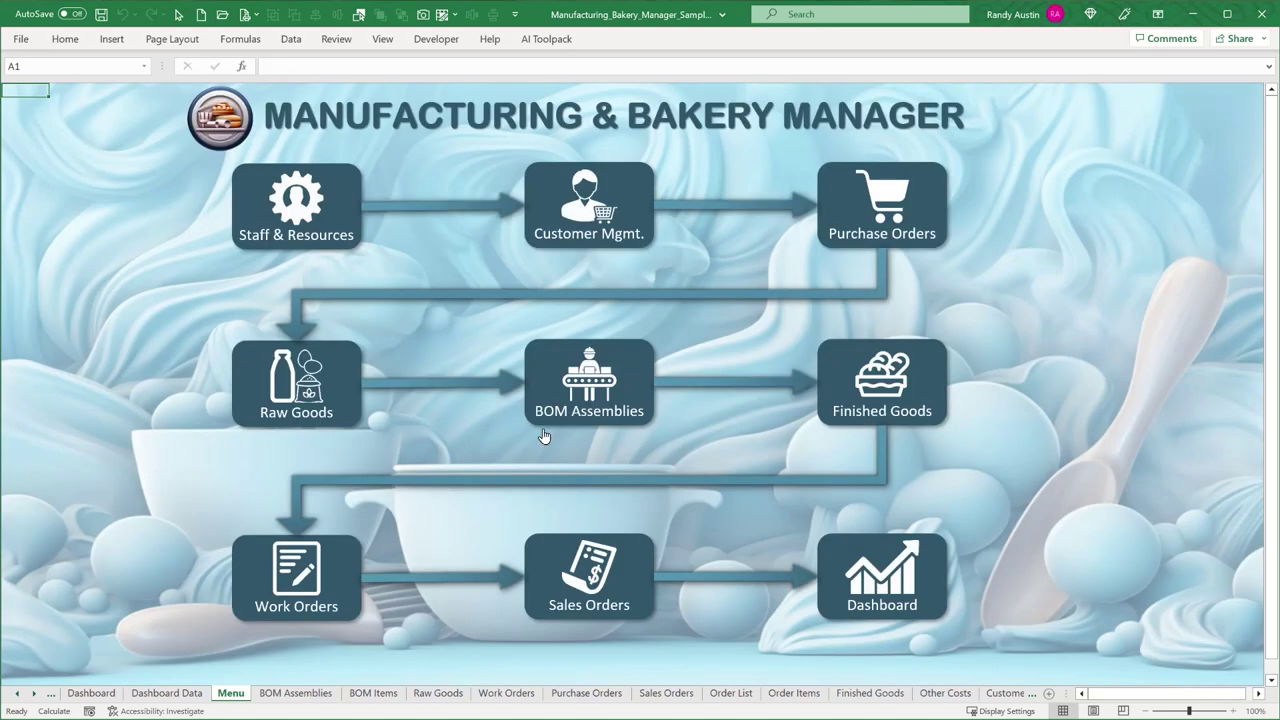
# Start a new sales order and choose its customer and sales rep.
pyautogui.click(580, 553)
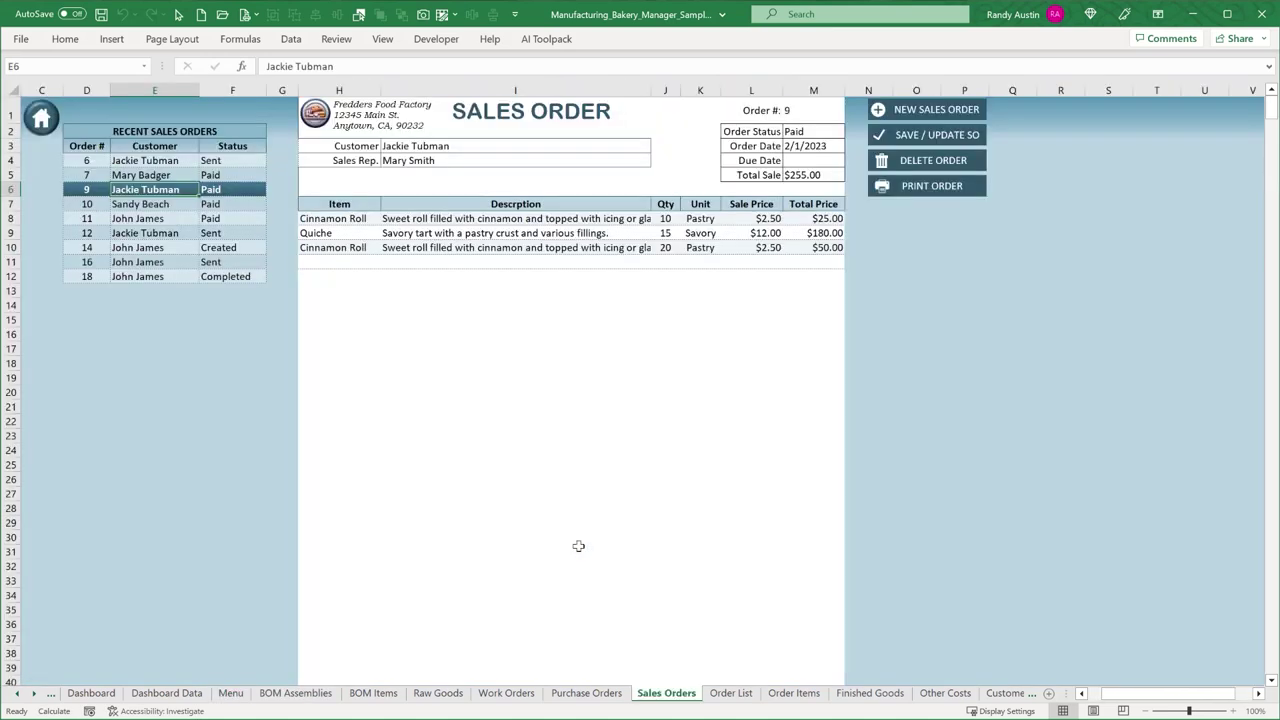
pyautogui.click(895, 110)
pyautogui.click(620, 145)
pyautogui.click(657, 145)
pyautogui.click(600, 166)
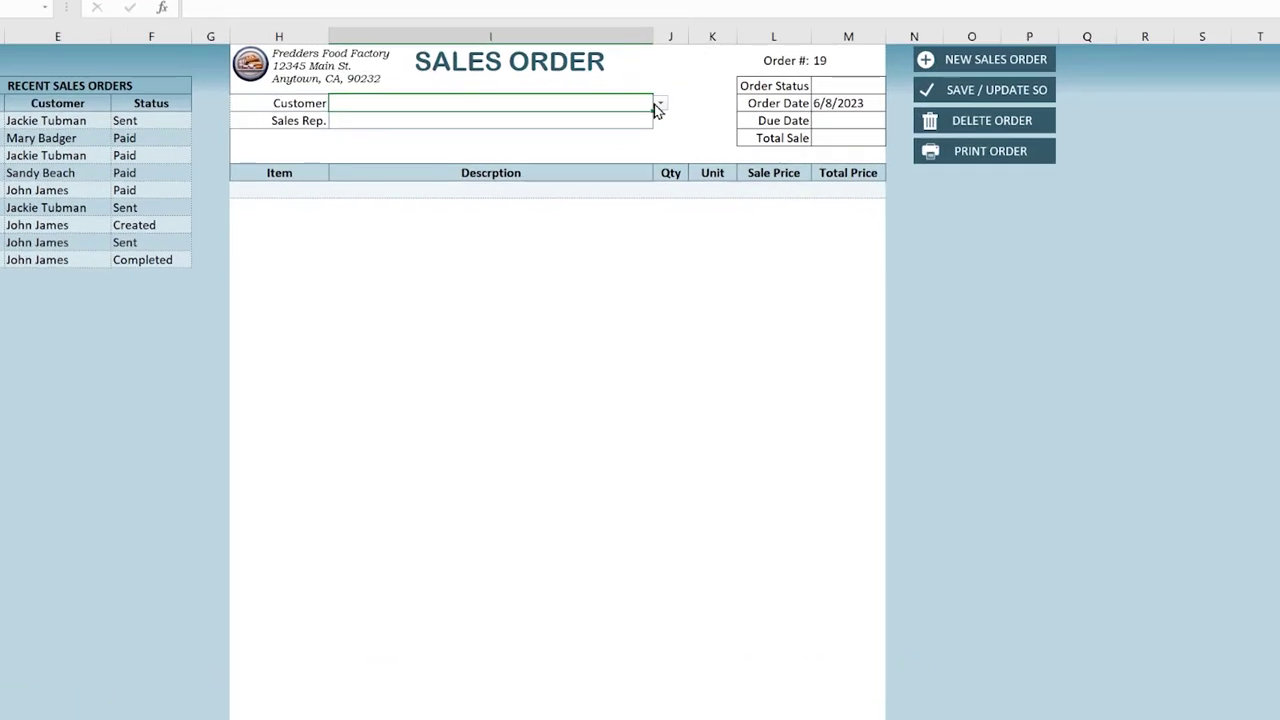
pyautogui.click(528, 124)
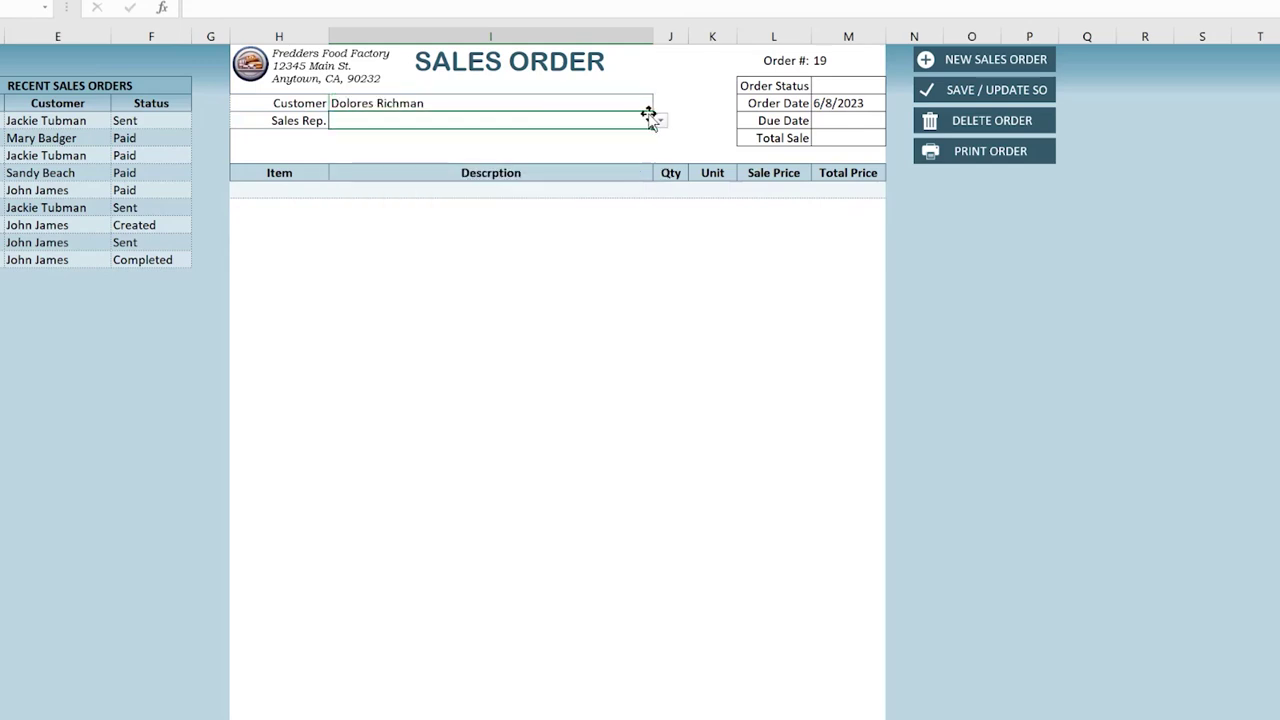
pyautogui.click(660, 121)
pyautogui.click(600, 160)
# Add Chocolate Cake to the order with quantity 10.
pyautogui.click(285, 190)
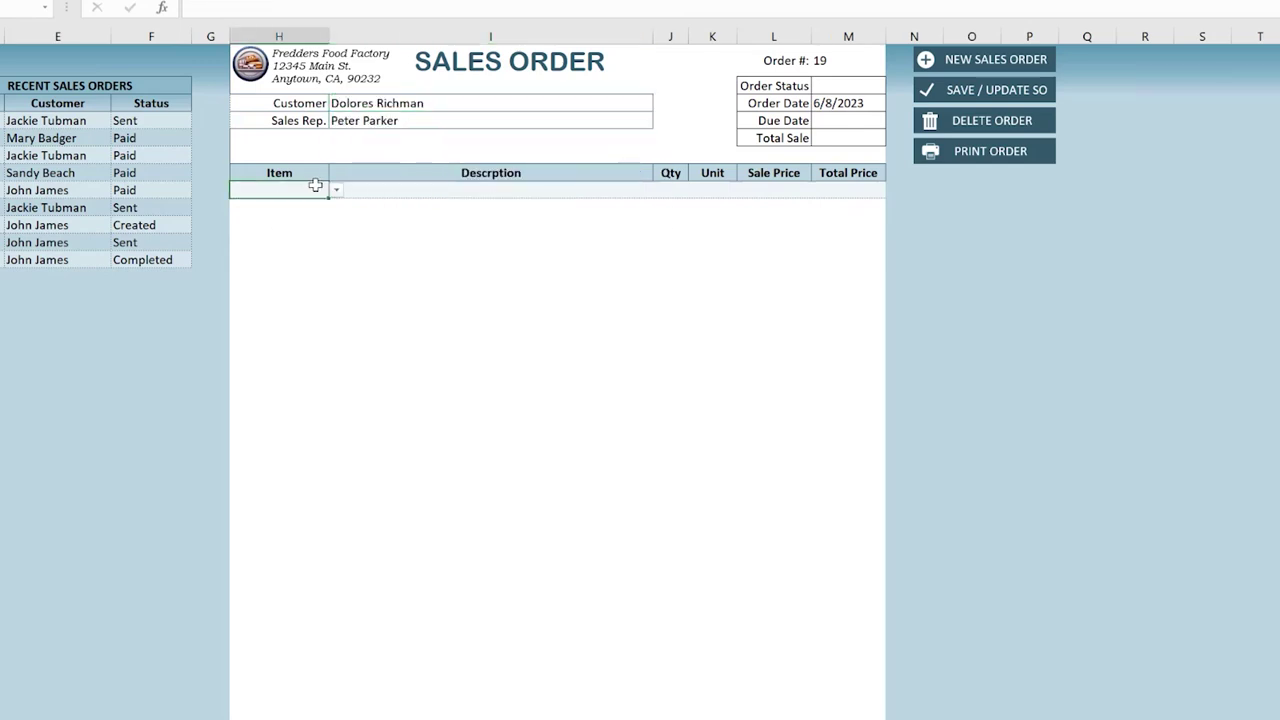
pyautogui.click(336, 190)
pyautogui.moveTo(329, 222); pyautogui.dragTo(329, 251)
pyautogui.click(222, 256)
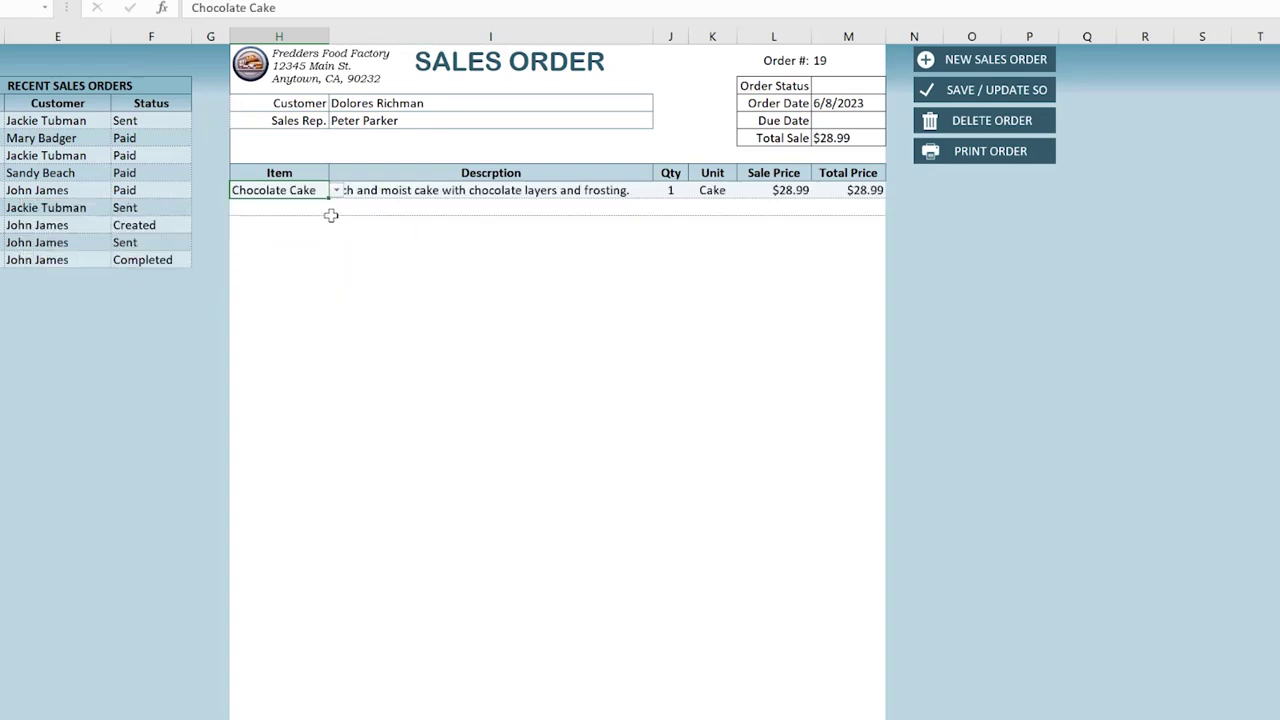
pyautogui.click(672, 190)
pyautogui.write('10')
pyautogui.press('Return')
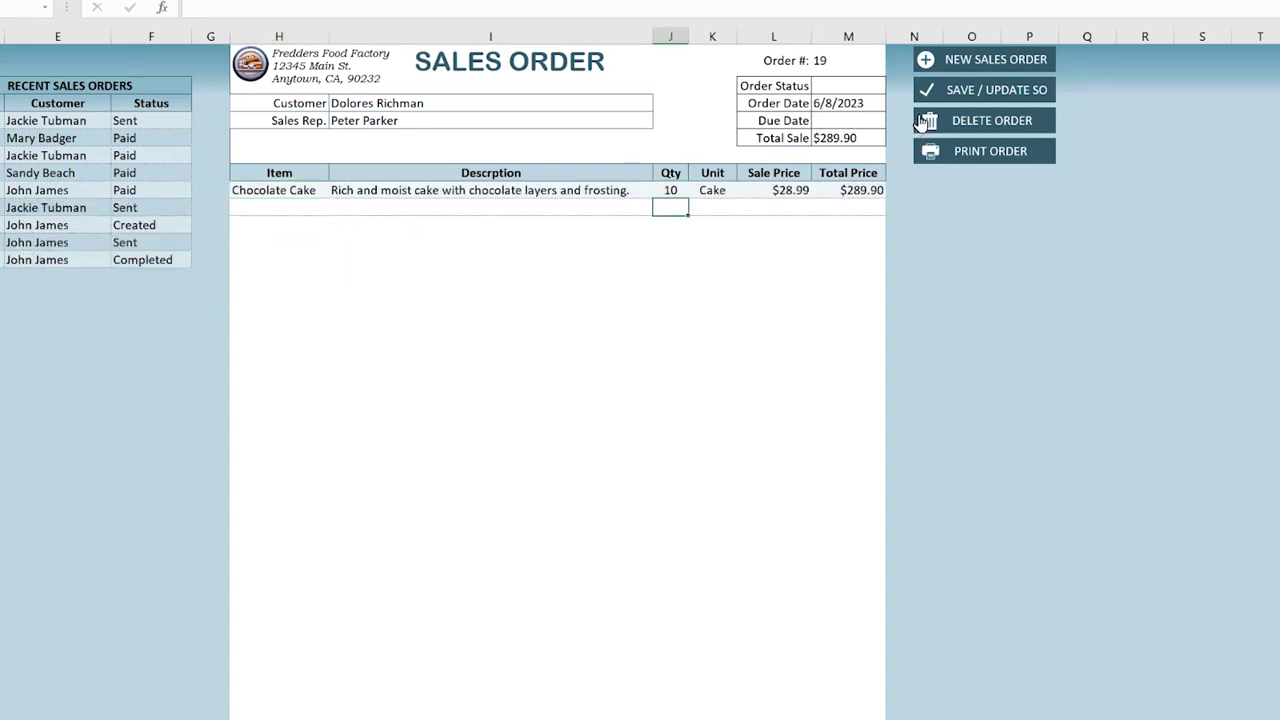
# Save the $289.90 sales order, view the Dashboard, then return to the main menu.
pyautogui.click(979, 93)
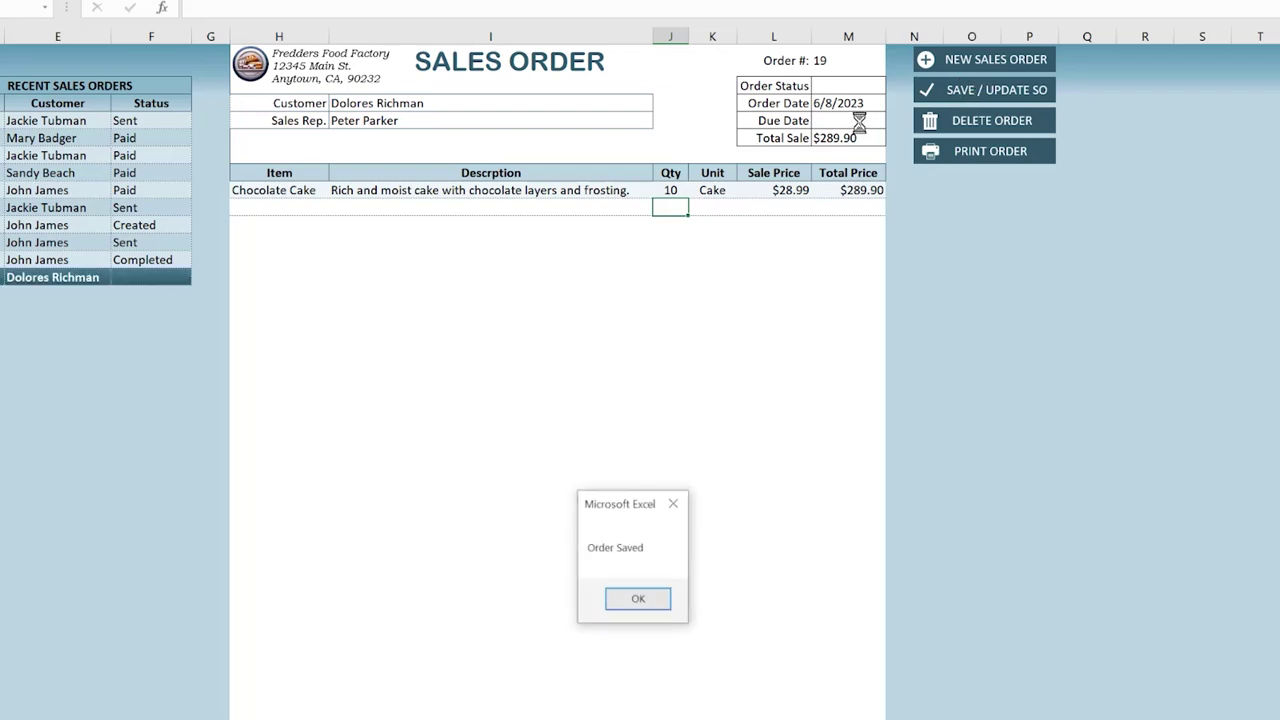
pyautogui.click(646, 602)
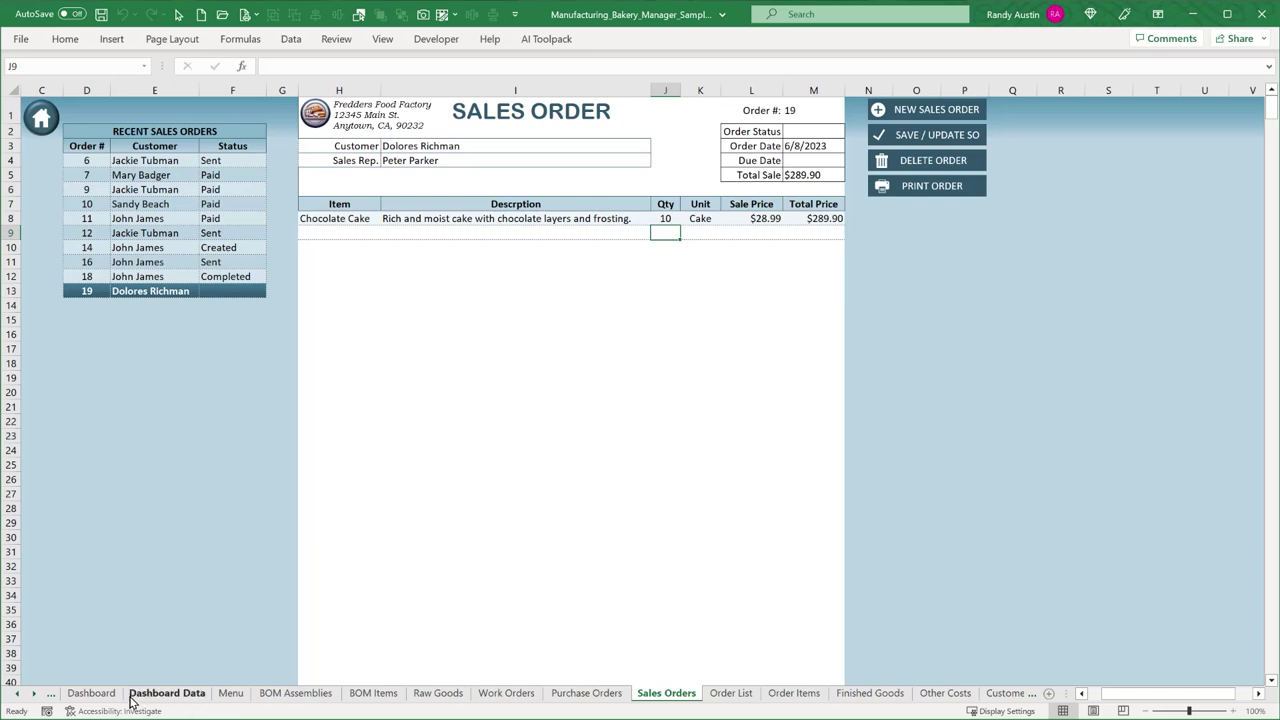
pyautogui.click(91, 693)
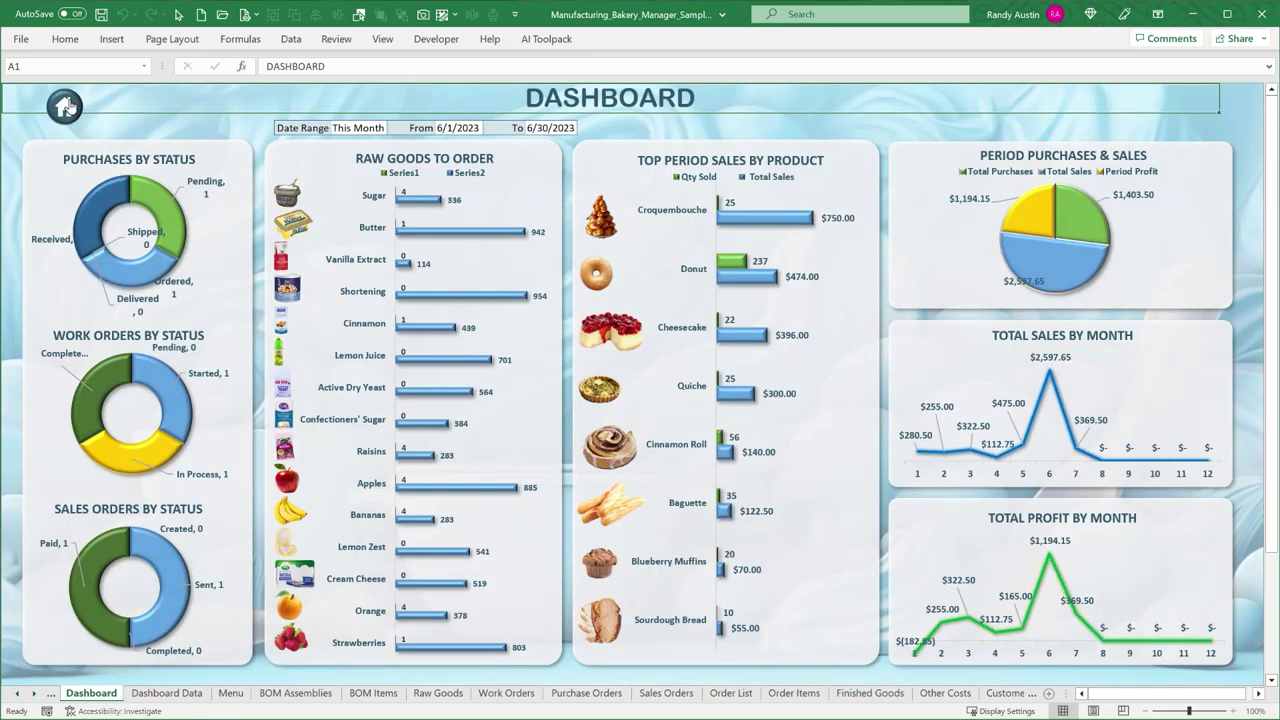
pyautogui.click(67, 107)
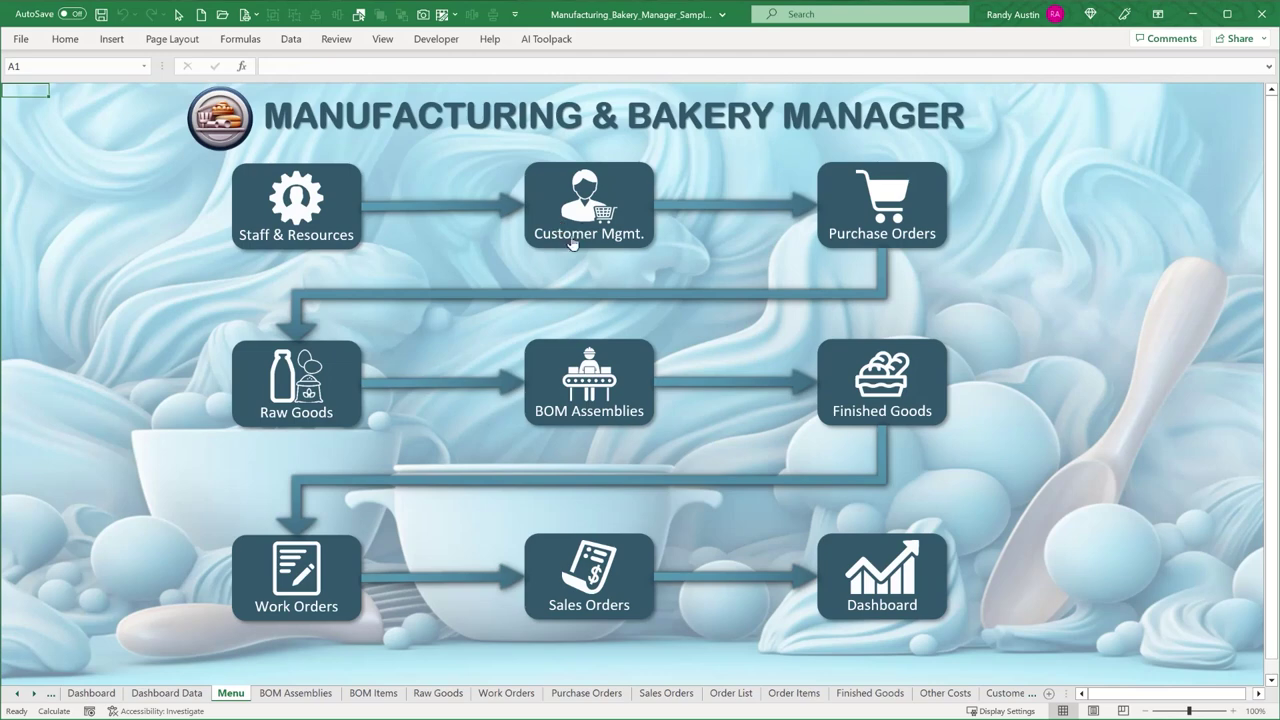
# Open Raw Goods and highlight the ingredient names, Qty On Hand and Cost (USD) values.
pyautogui.click(310, 370)
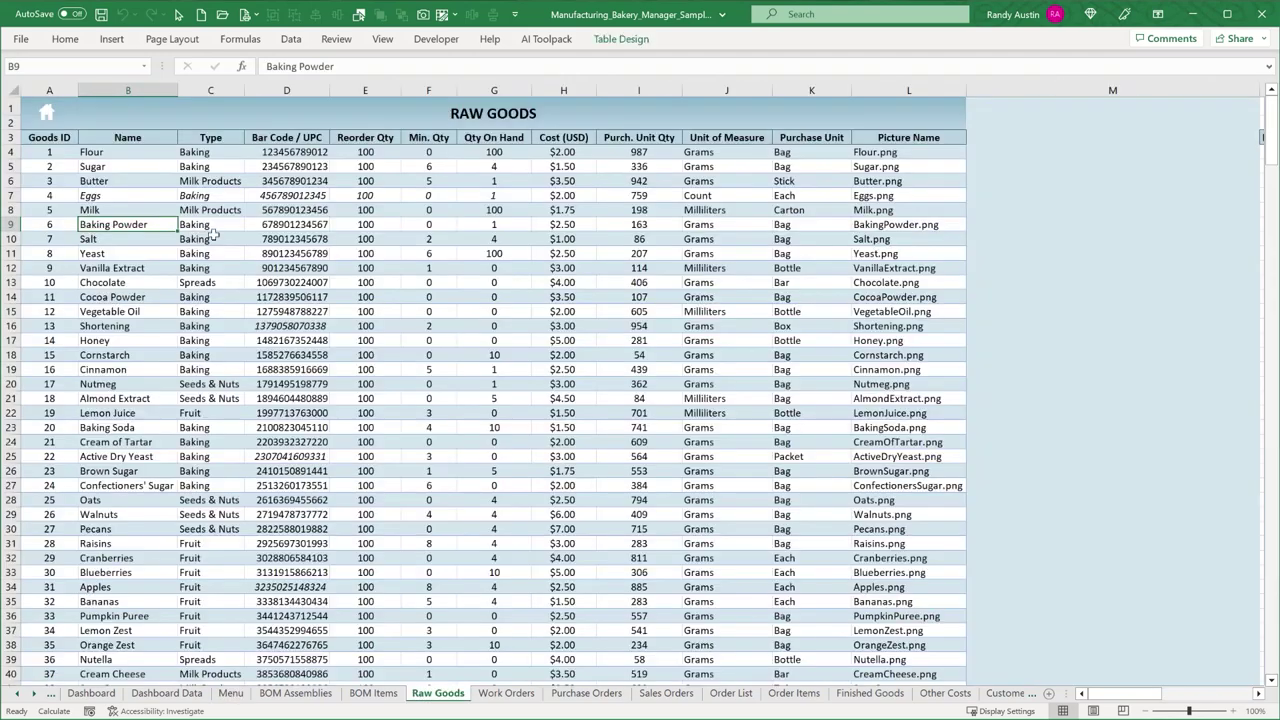
pyautogui.moveTo(143, 166); pyautogui.dragTo(160, 514)
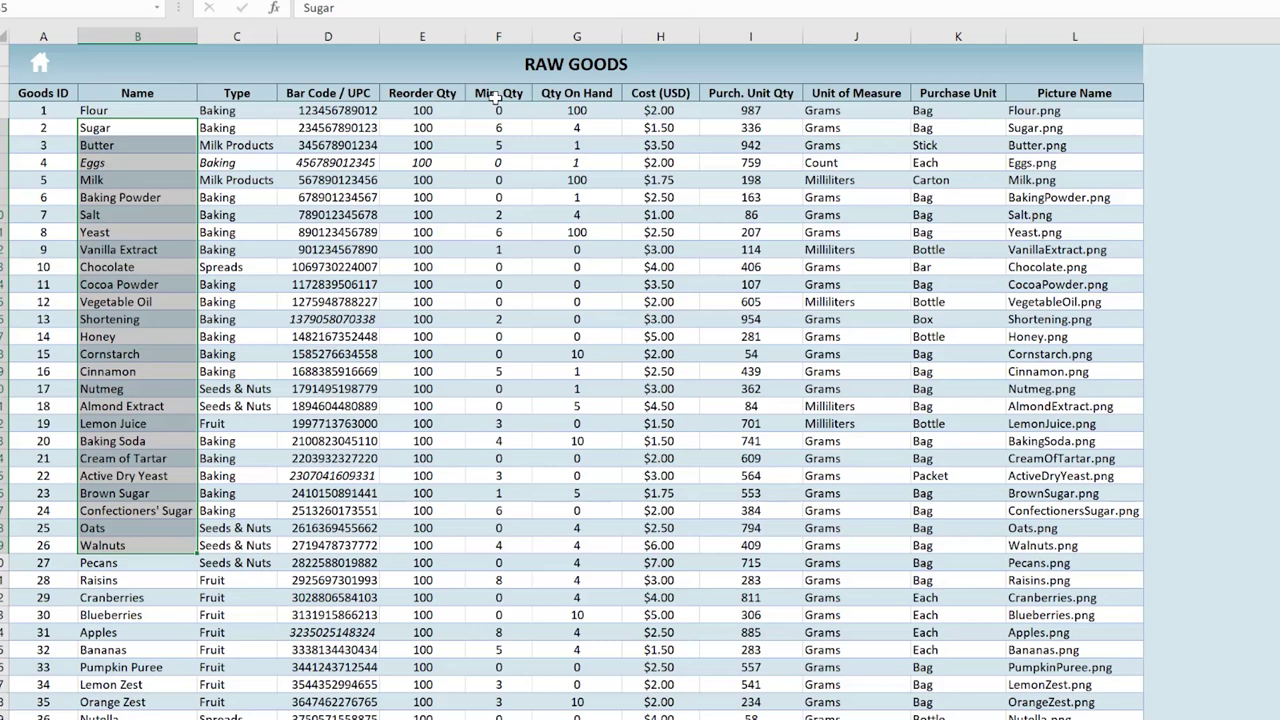
pyautogui.moveTo(577, 93); pyautogui.dragTo(554, 371)
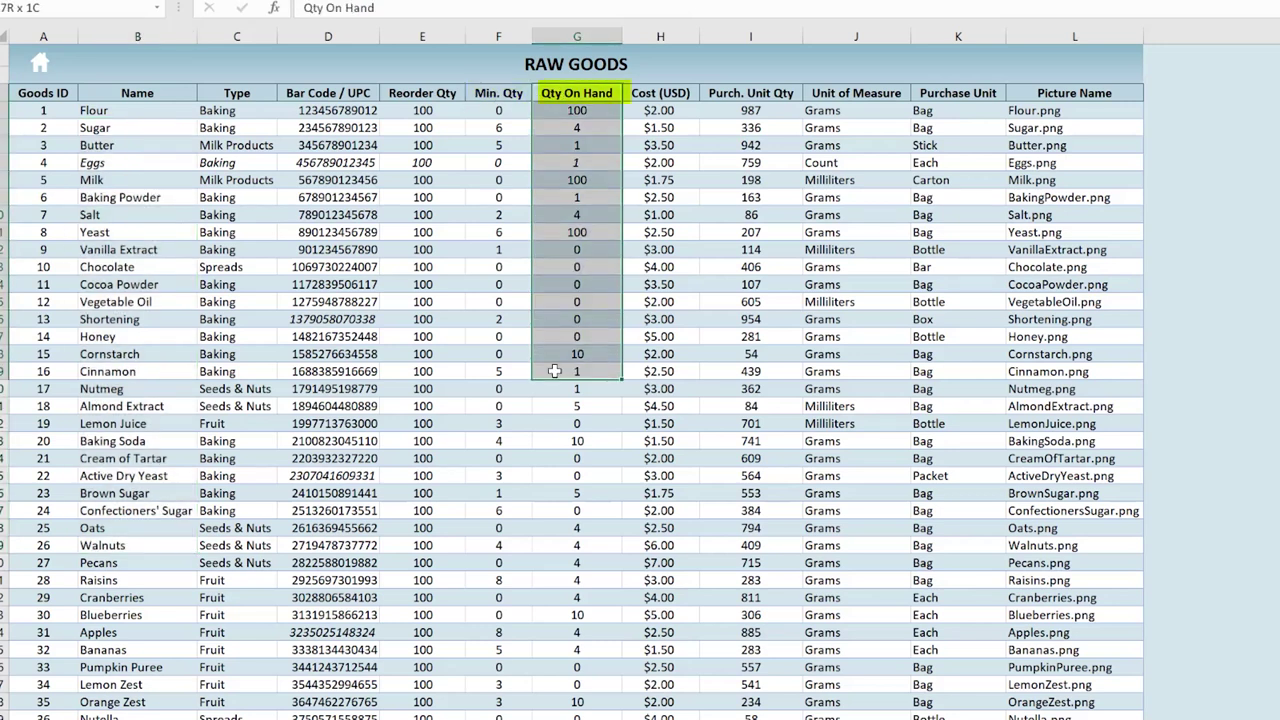
pyautogui.moveTo(660, 93); pyautogui.dragTo(655, 285)
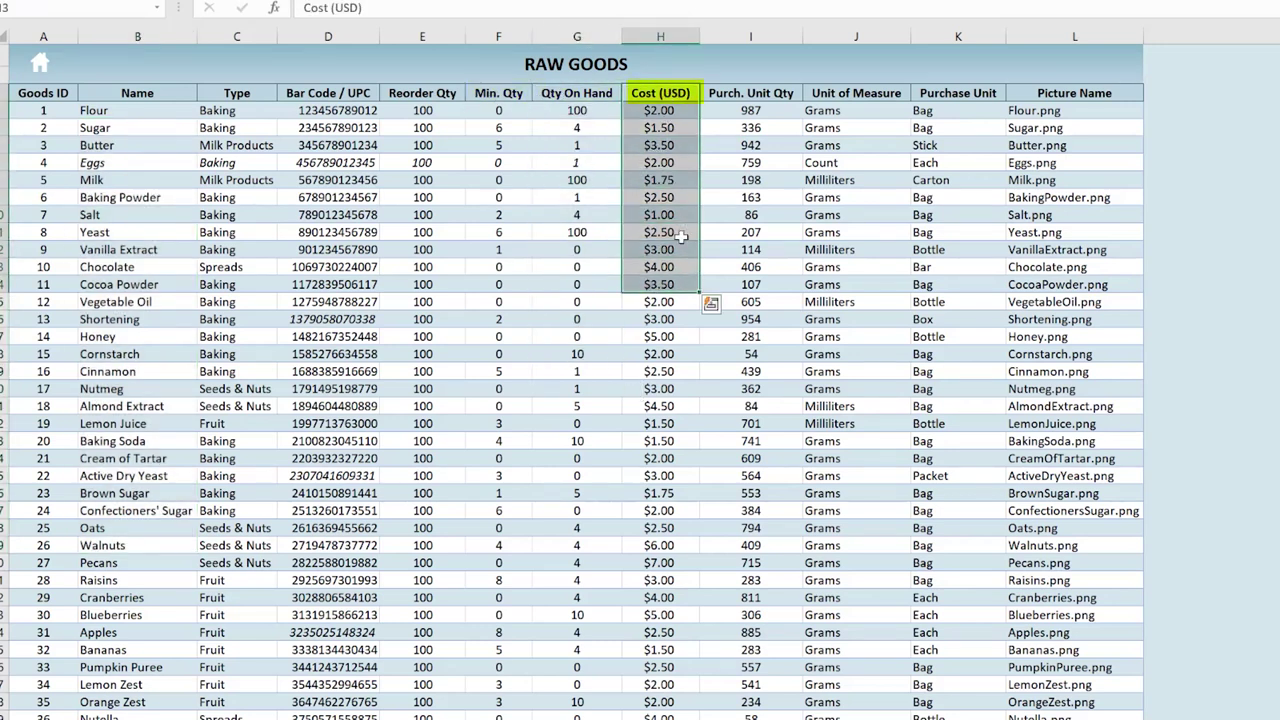
# Highlight the Purch. Unit Qty, Purchase Unit and Picture Name columns, then return to the Menu.
pyautogui.click(782, 92)
pyautogui.moveTo(772, 134); pyautogui.dragTo(752, 266)
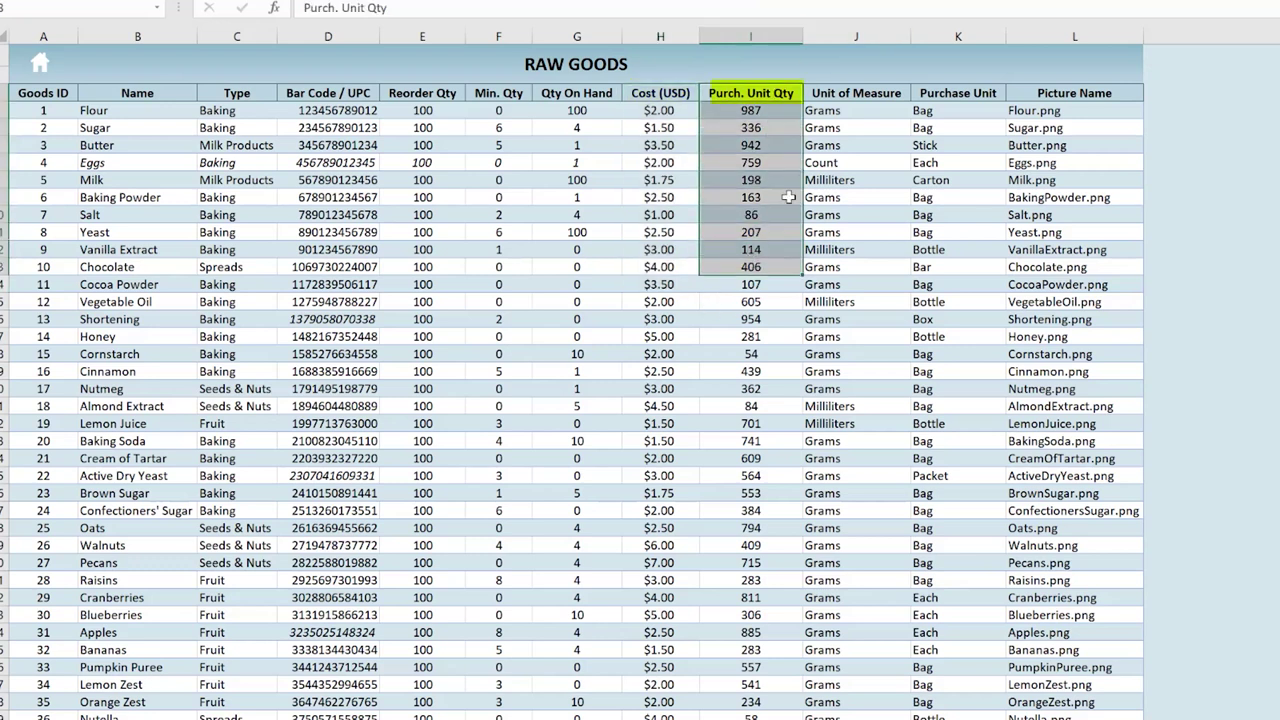
pyautogui.moveTo(940, 100); pyautogui.dragTo(950, 300)
pyautogui.click(948, 177)
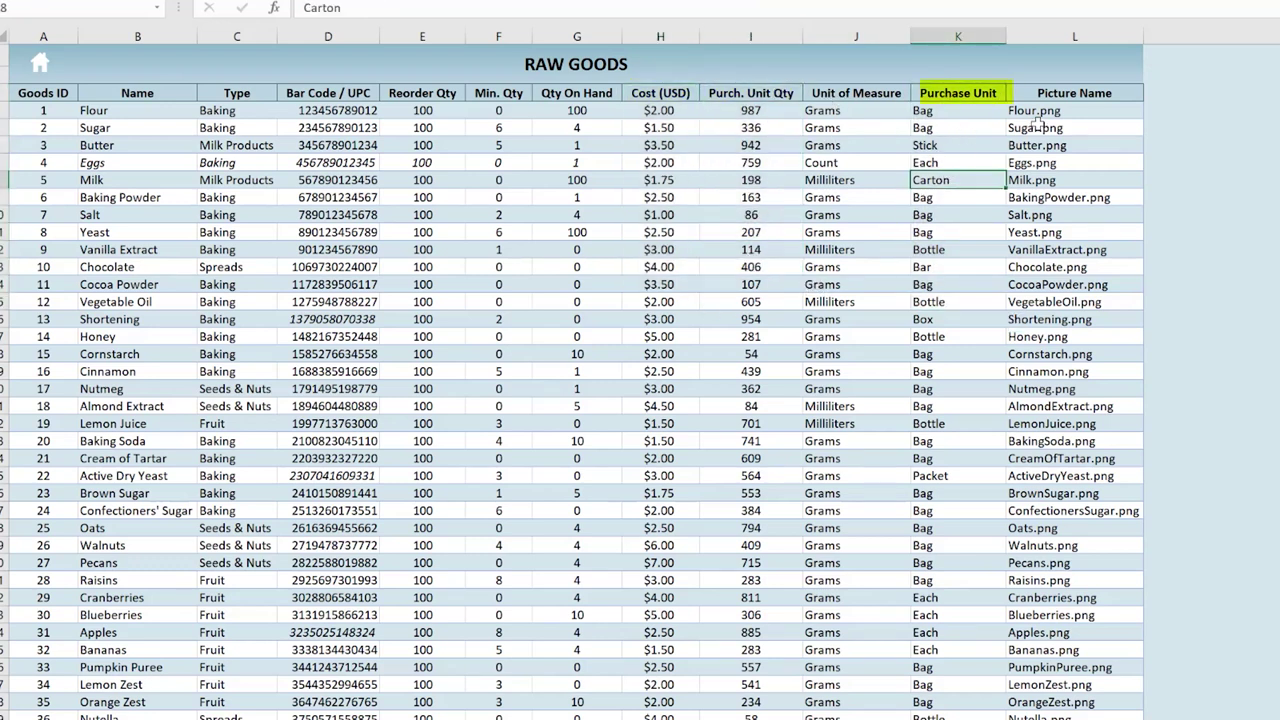
pyautogui.moveTo(1035, 127); pyautogui.dragTo(1050, 250)
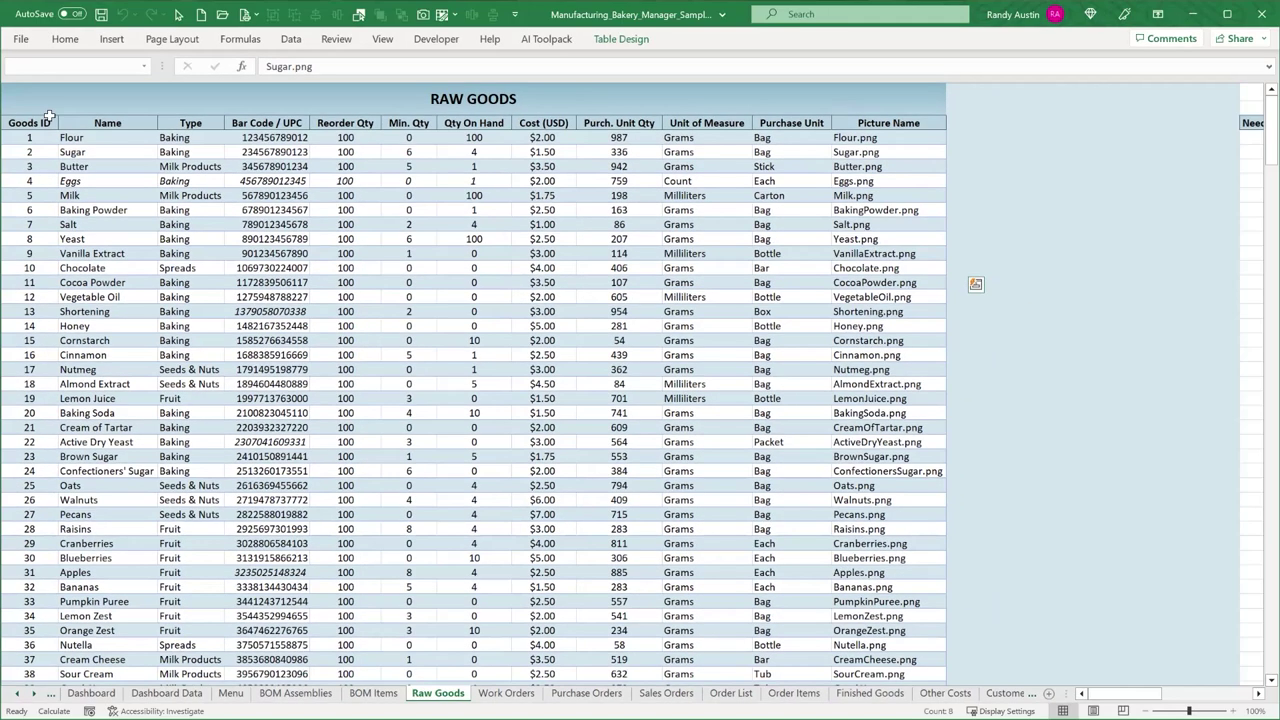
pyautogui.click(40, 63)
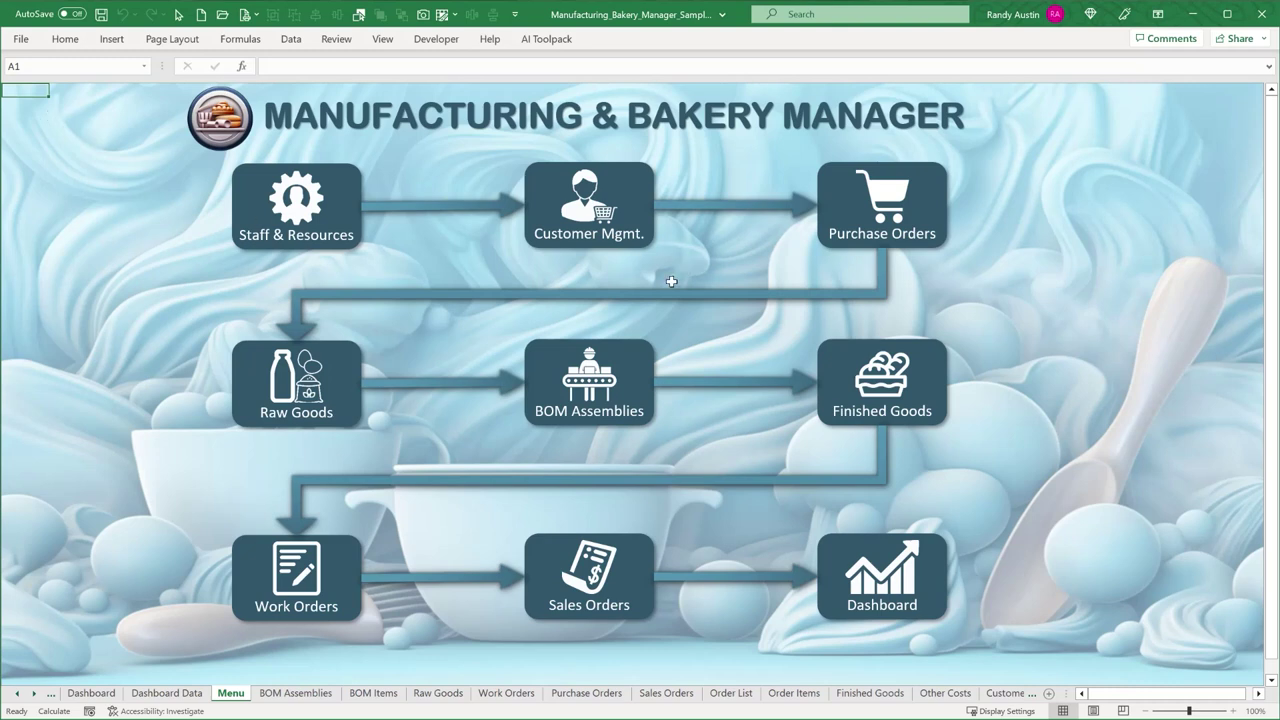
# Start a new BOM for Sandwitch Bread with product type Bread.
pyautogui.click(594, 378)
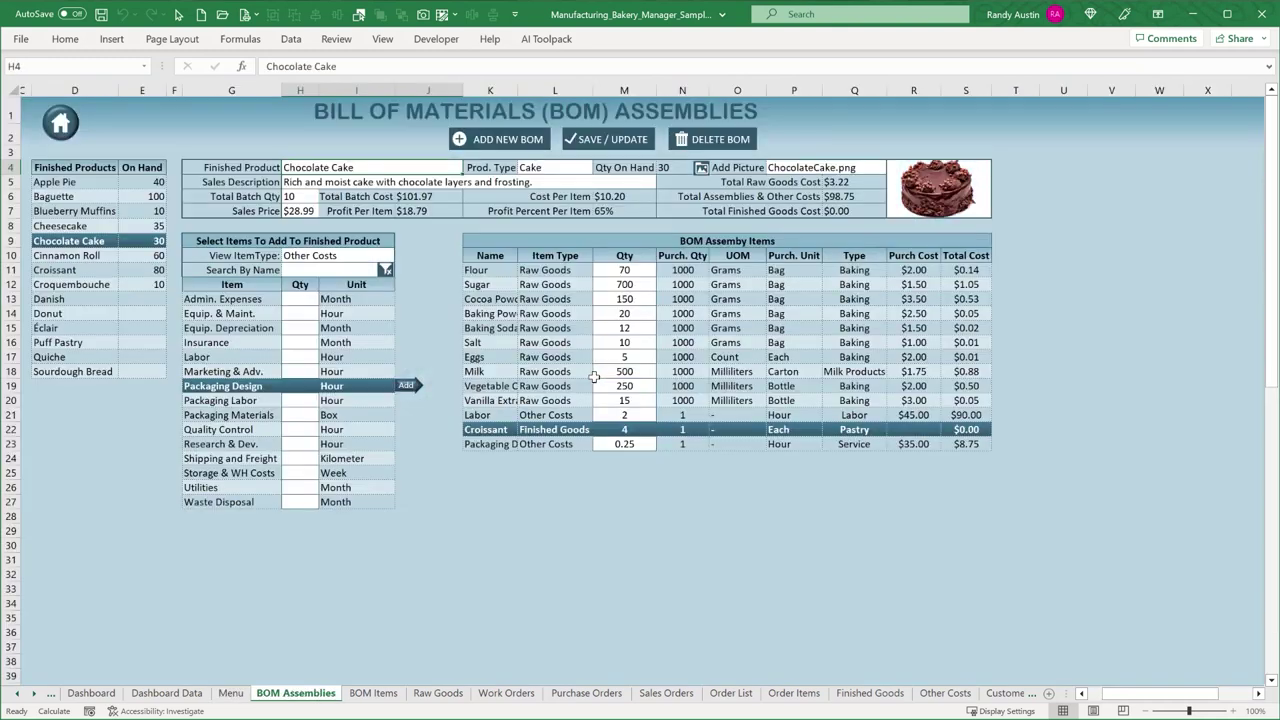
pyautogui.click(510, 140)
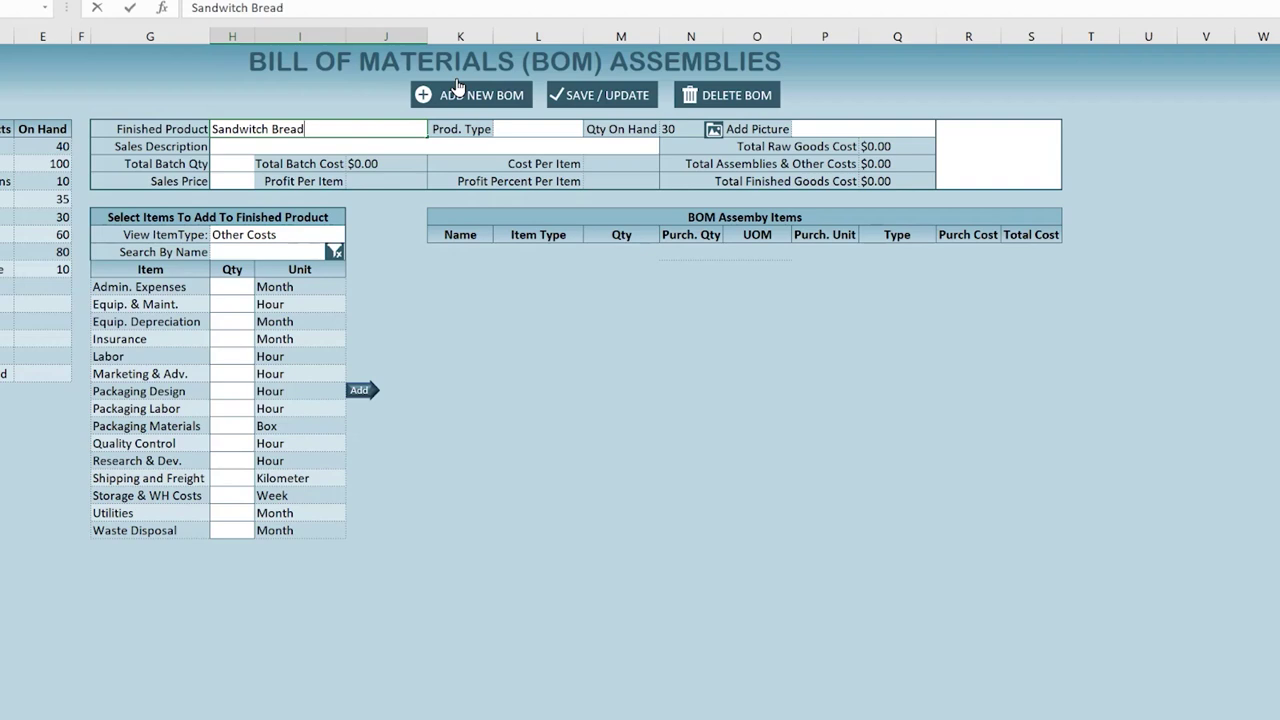
pyautogui.press('Tab')
pyautogui.click(591, 133)
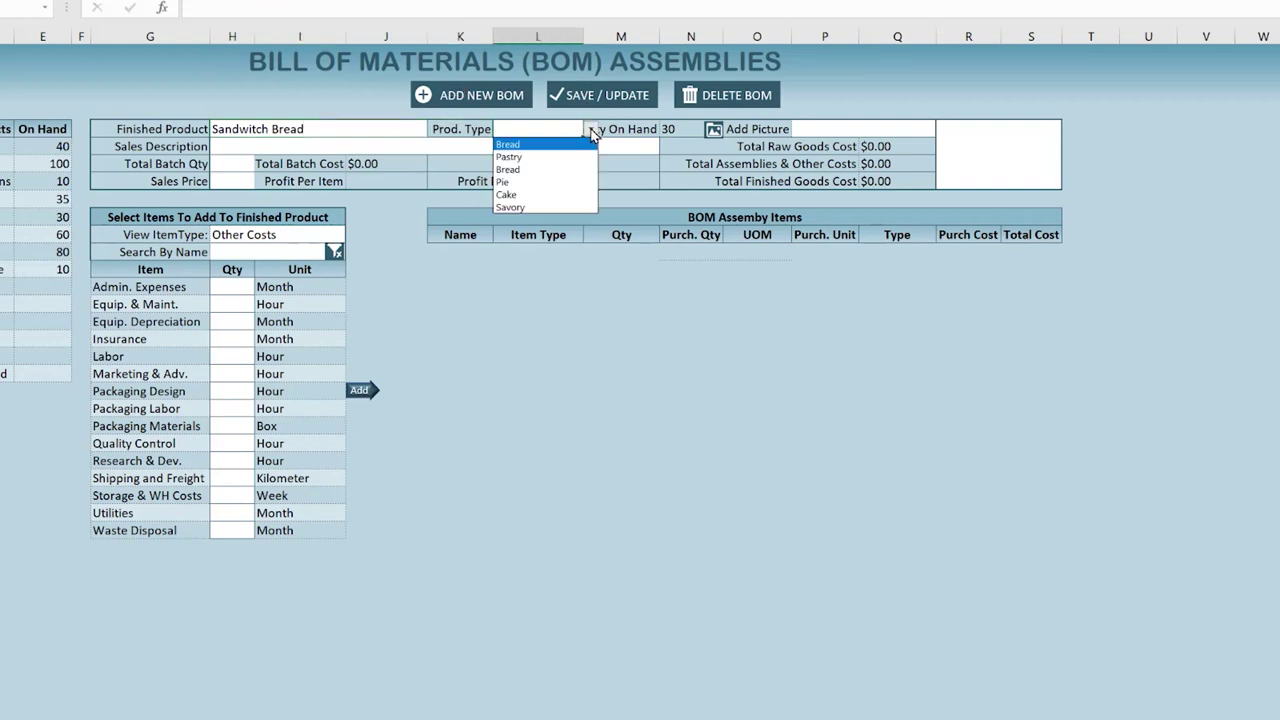
pyautogui.click(565, 169)
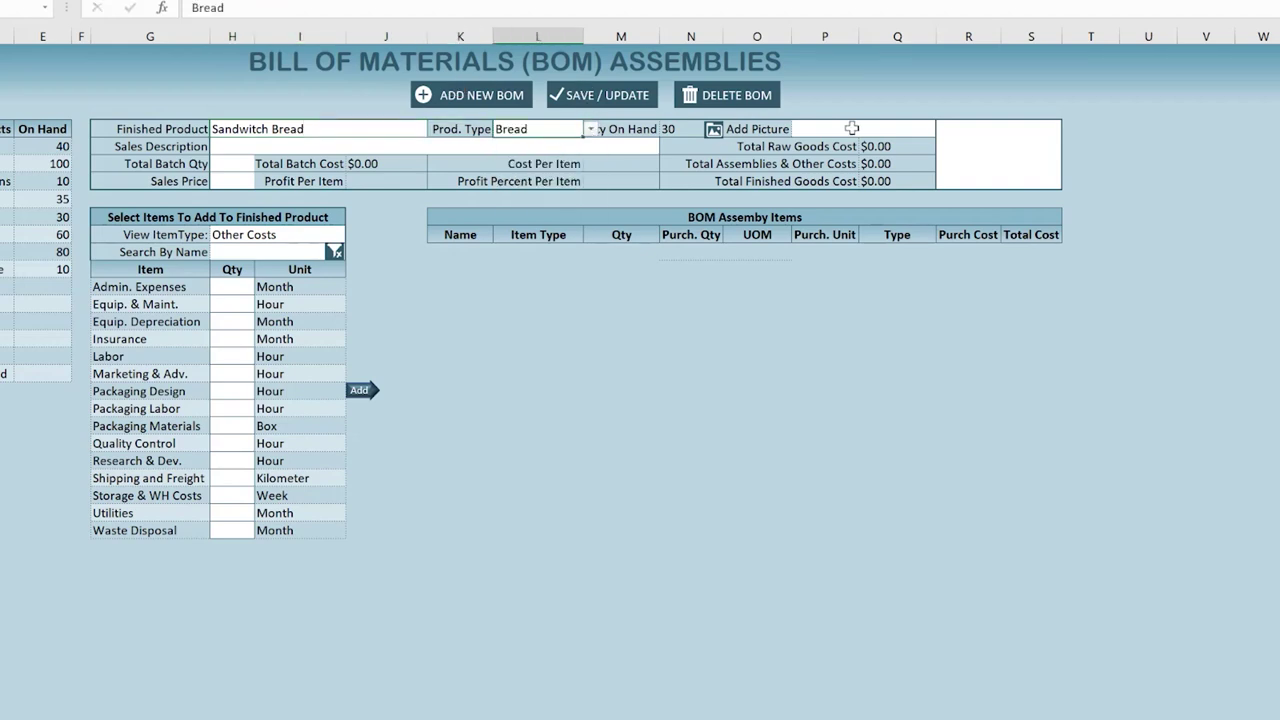
# Enter the sales description, total batch quantity 10 and sales price $4.50.
pyautogui.click(328, 146)
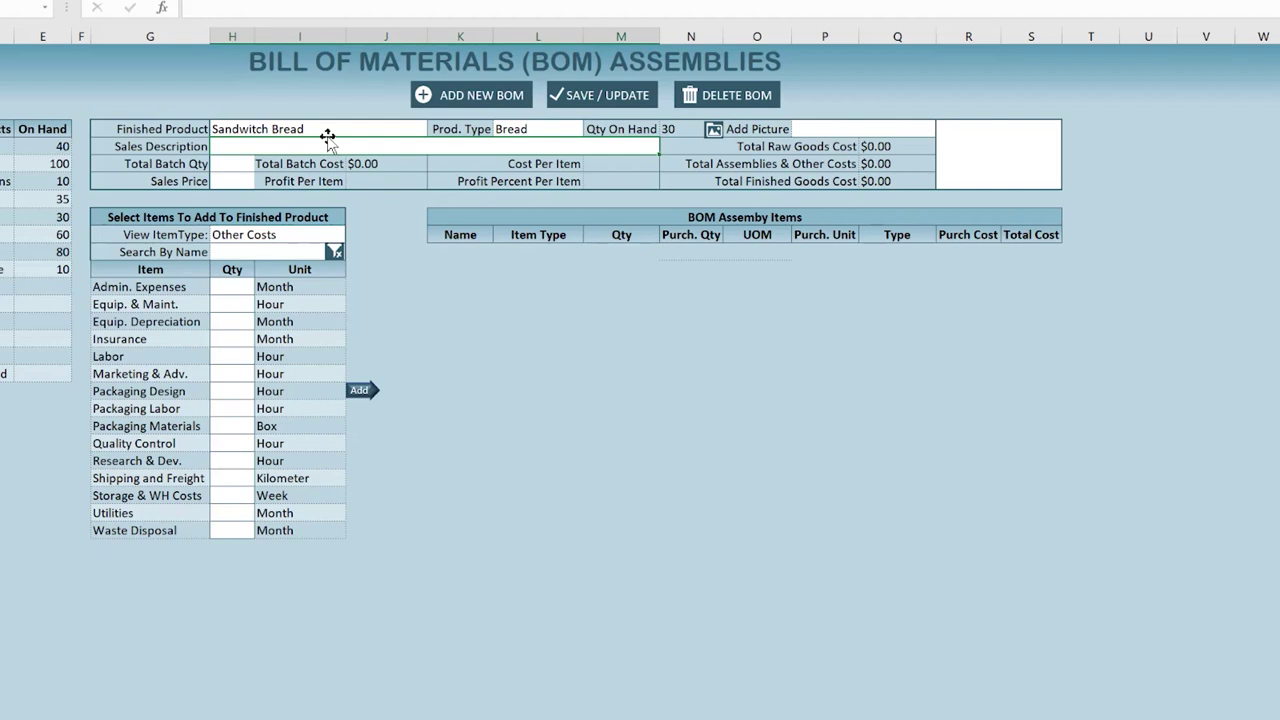
pyautogui.write('Sandwitch Bread')
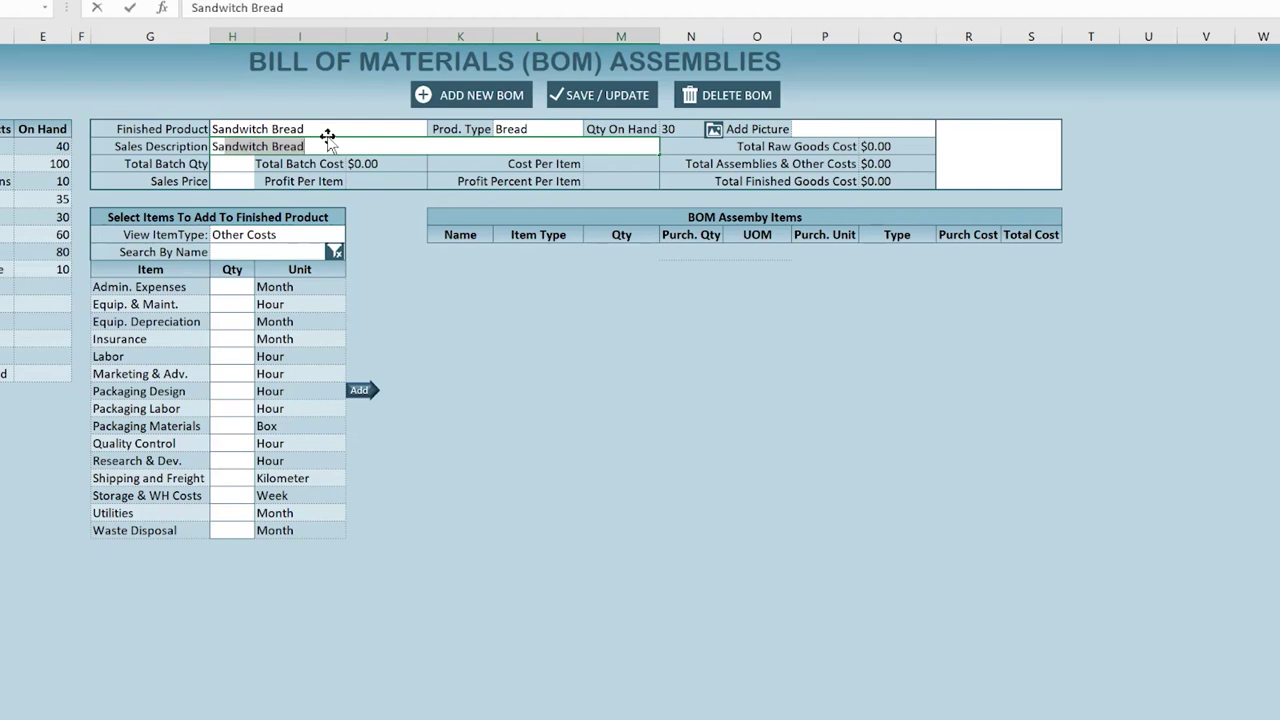
pyautogui.click(238, 162)
pyautogui.press('Return')
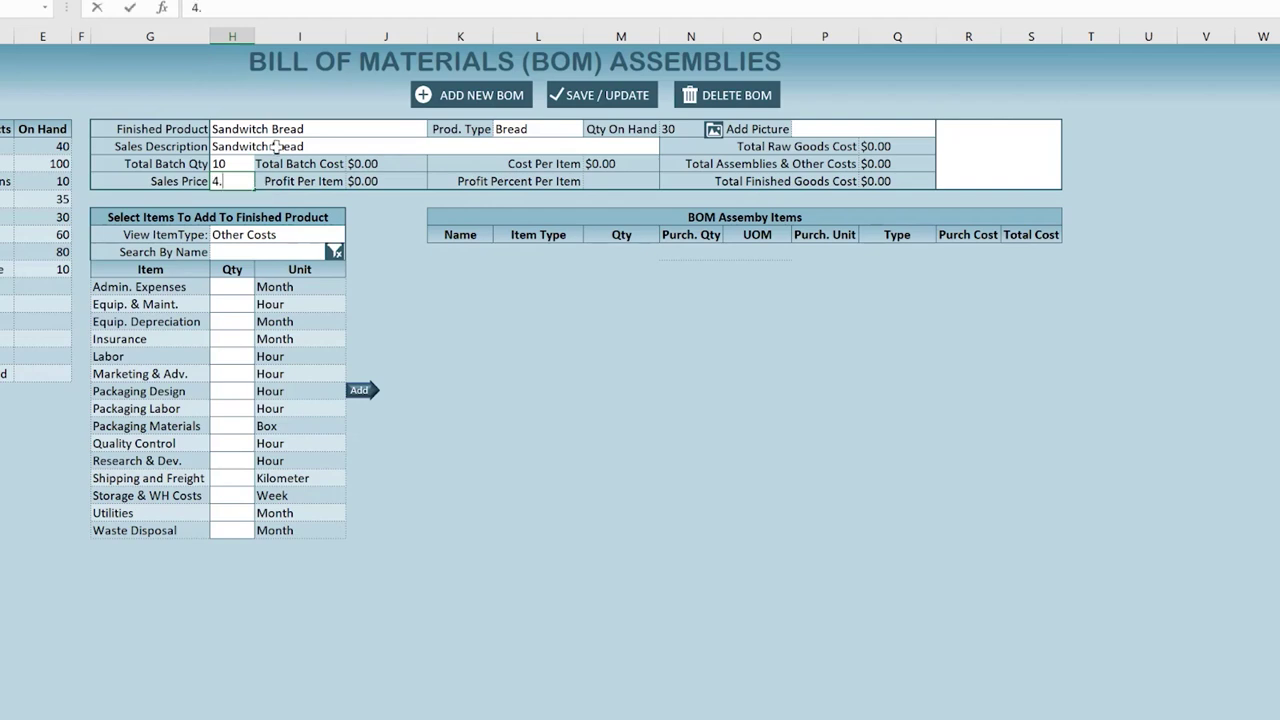
pyautogui.press('Tab')
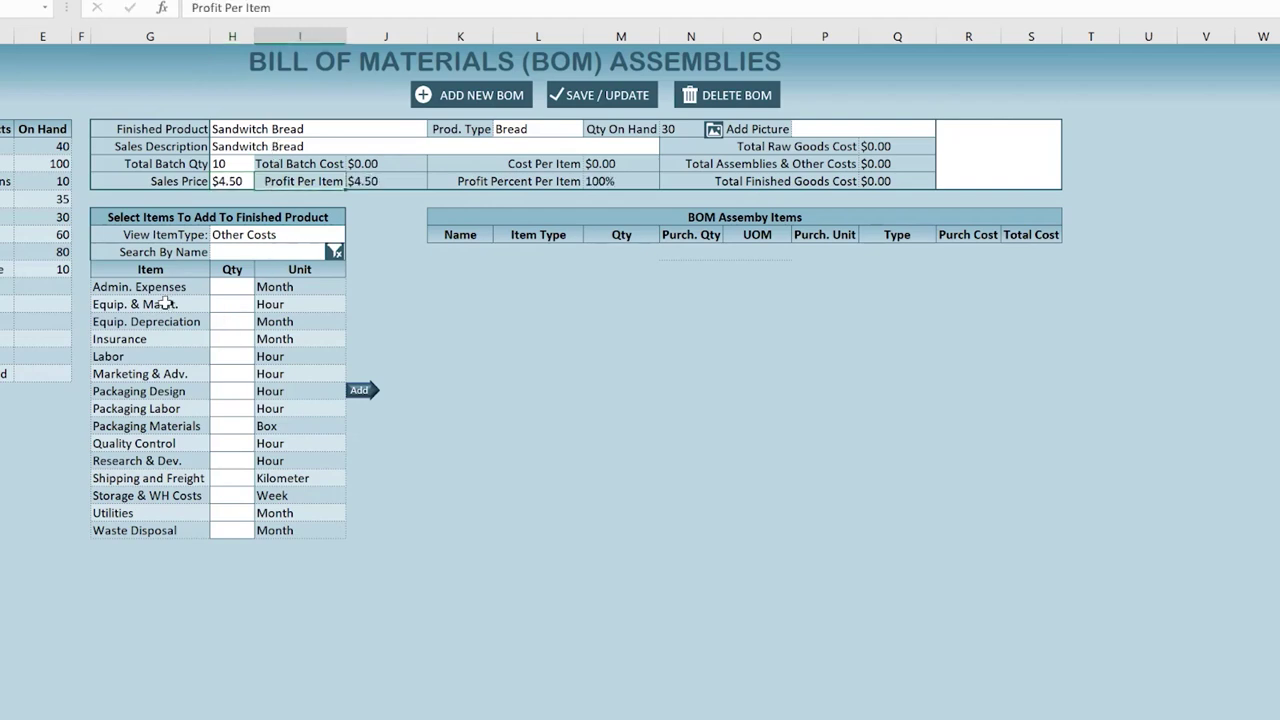
pyautogui.click(246, 234)
# Filter the item list to Raw Goods and add 10 Active Dry Yeast.
pyautogui.click(352, 238)
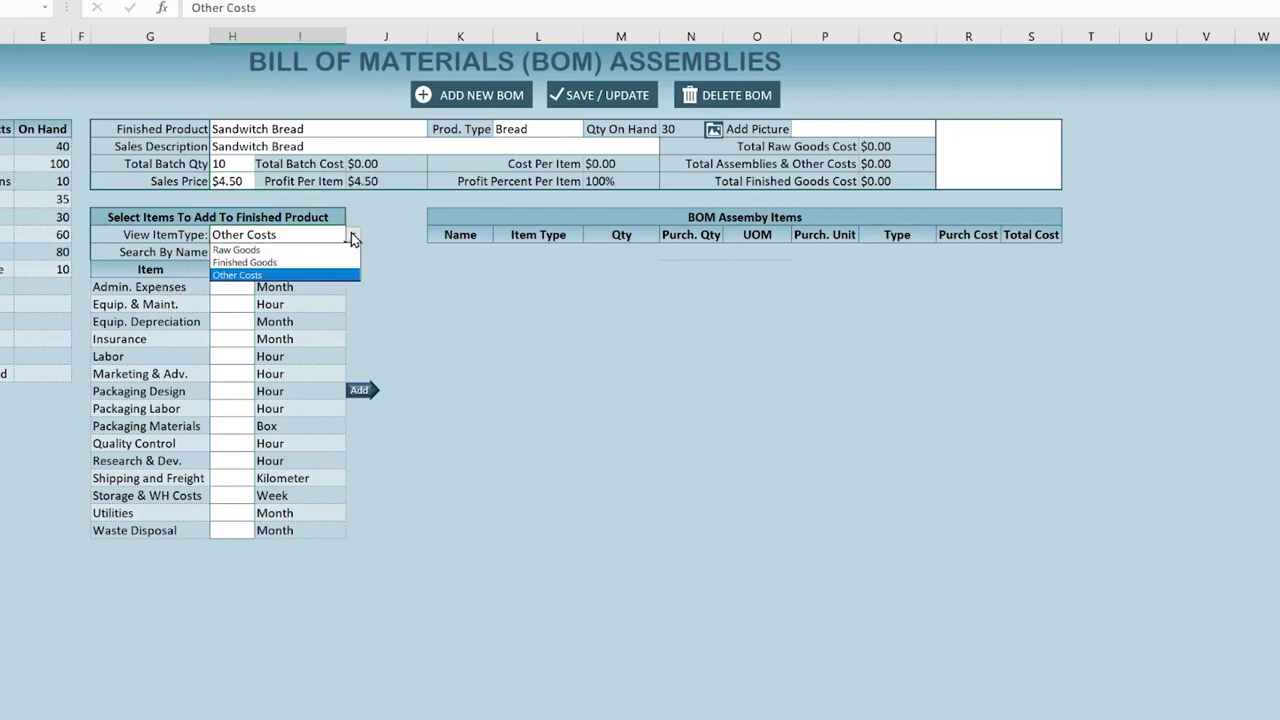
pyautogui.click(300, 250)
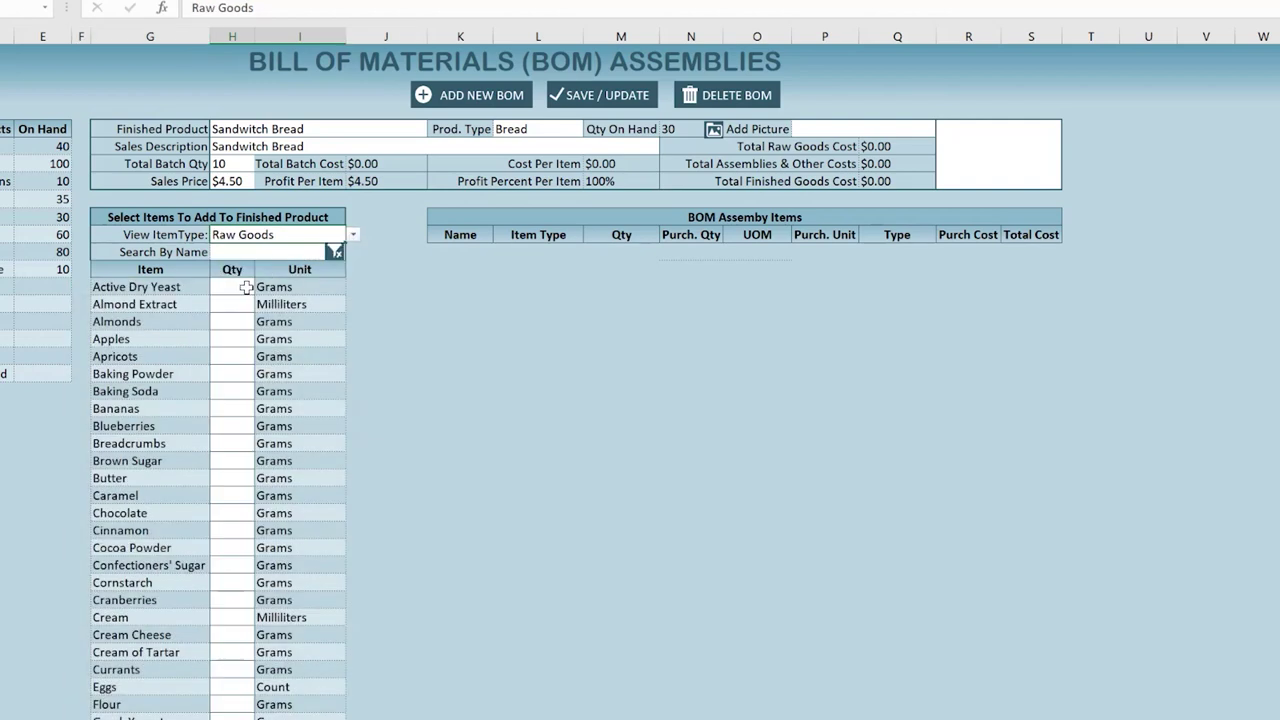
pyautogui.click(244, 289)
pyautogui.write('10')
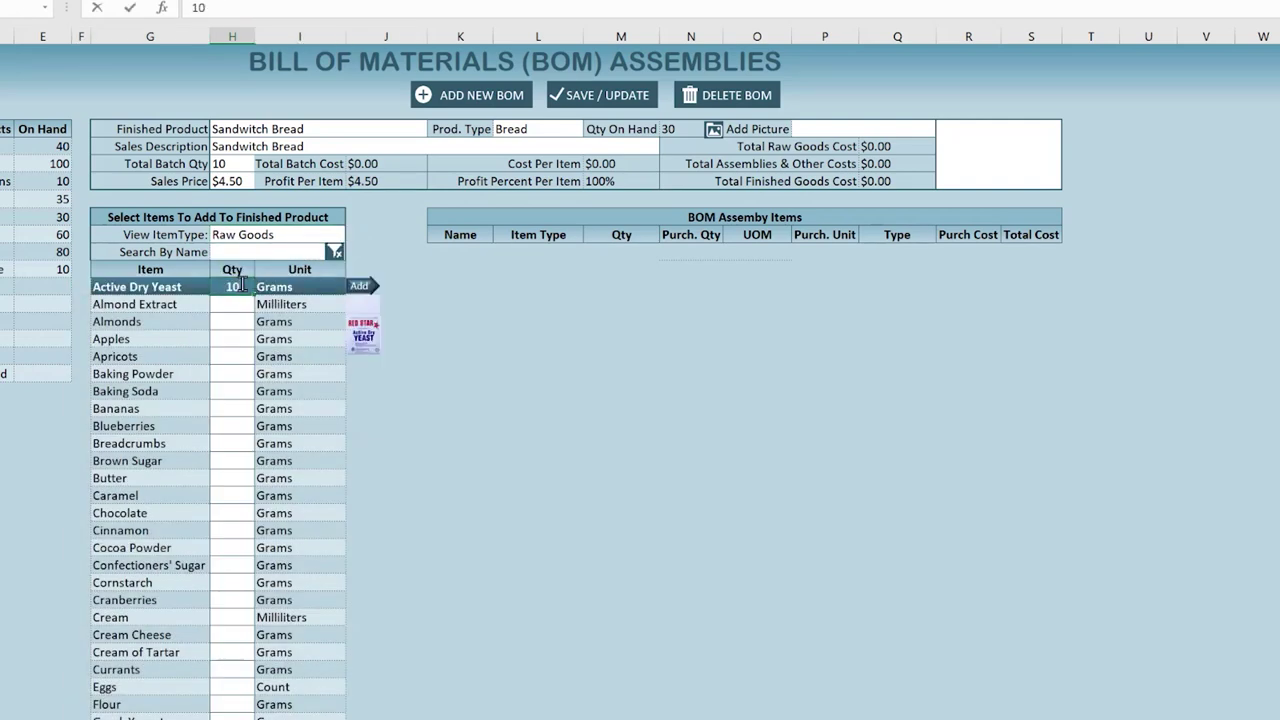
pyautogui.click(359, 286)
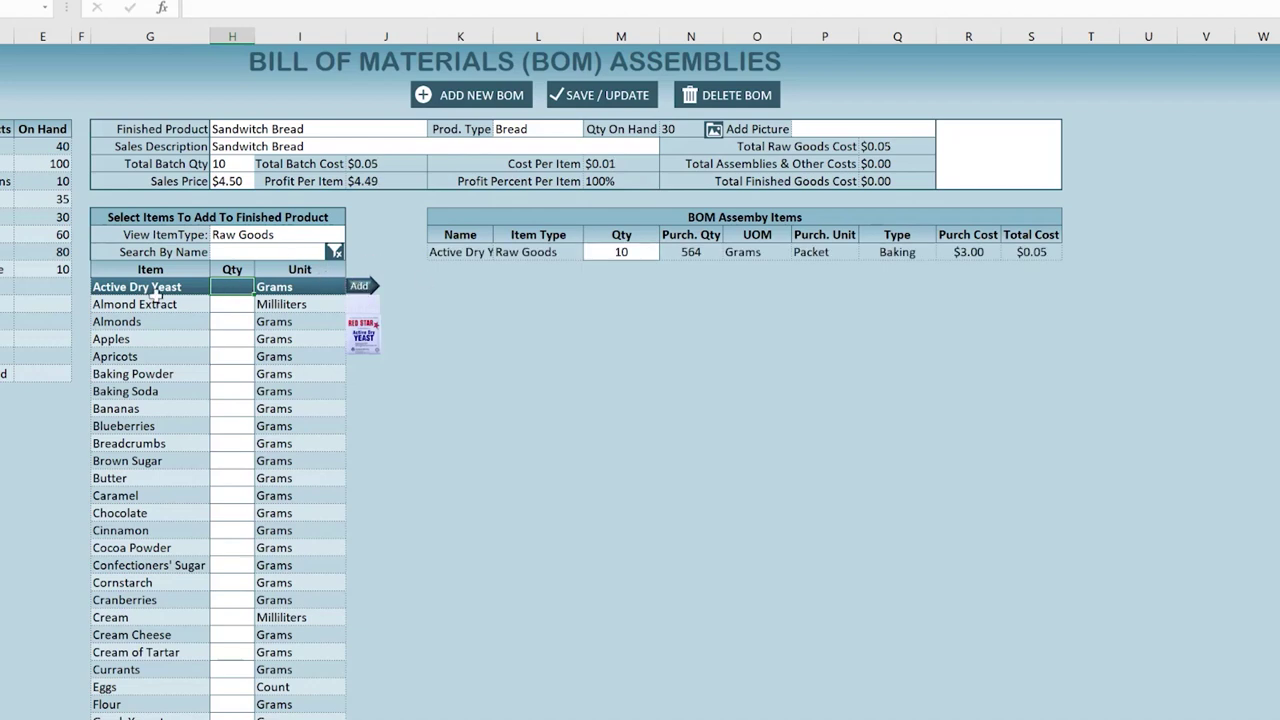
# Add 2 Eggs to the Sandwitch Bread BOM.
pyautogui.click(233, 303)
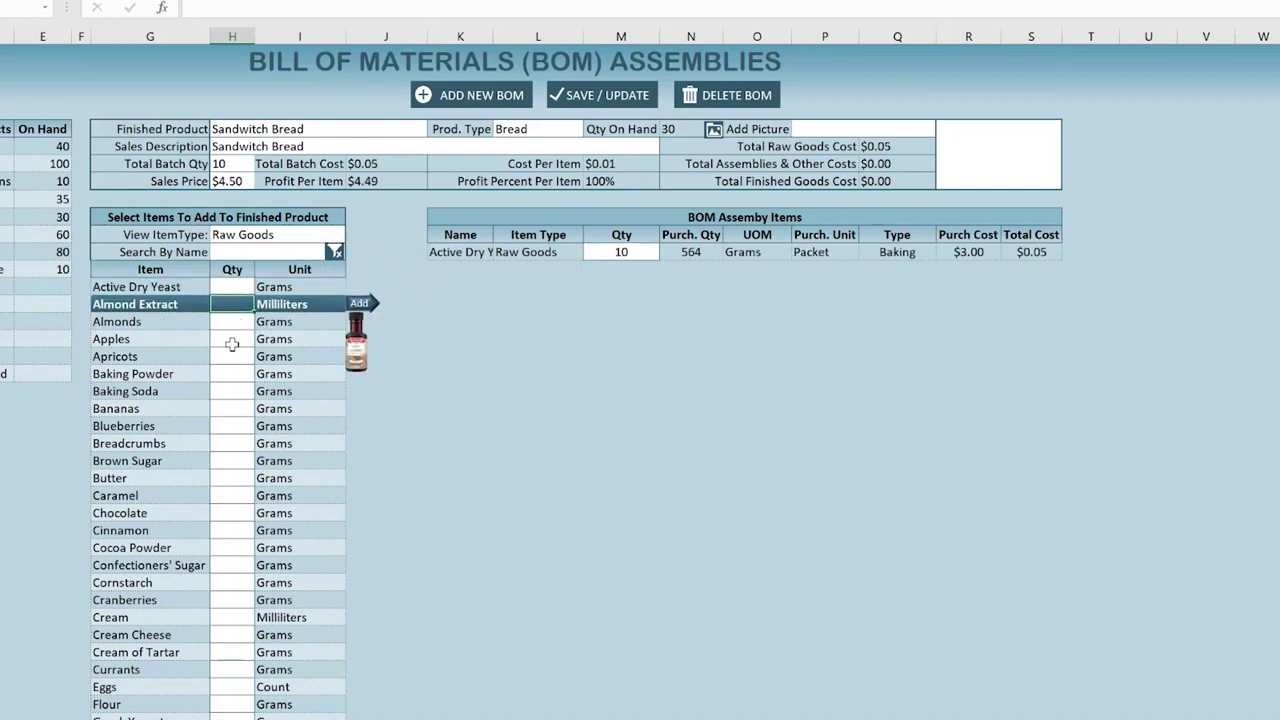
pyautogui.scroll(-4, 228, 373)
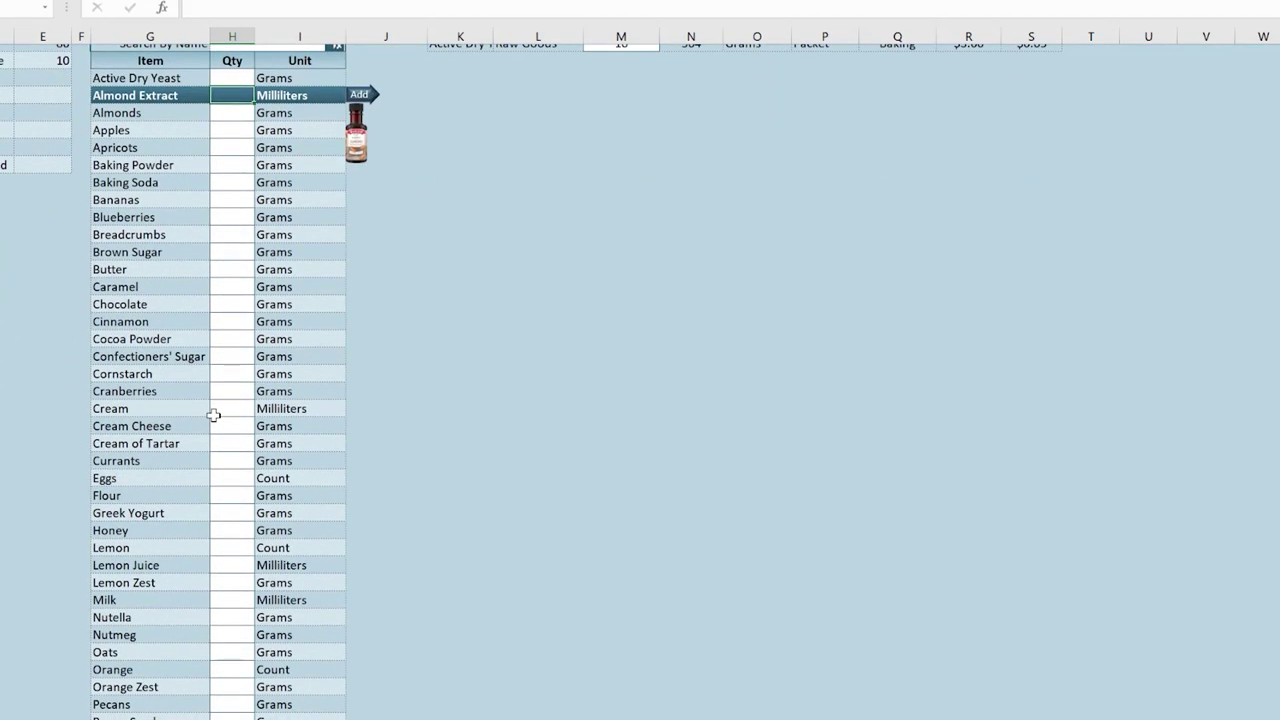
pyautogui.click(223, 481)
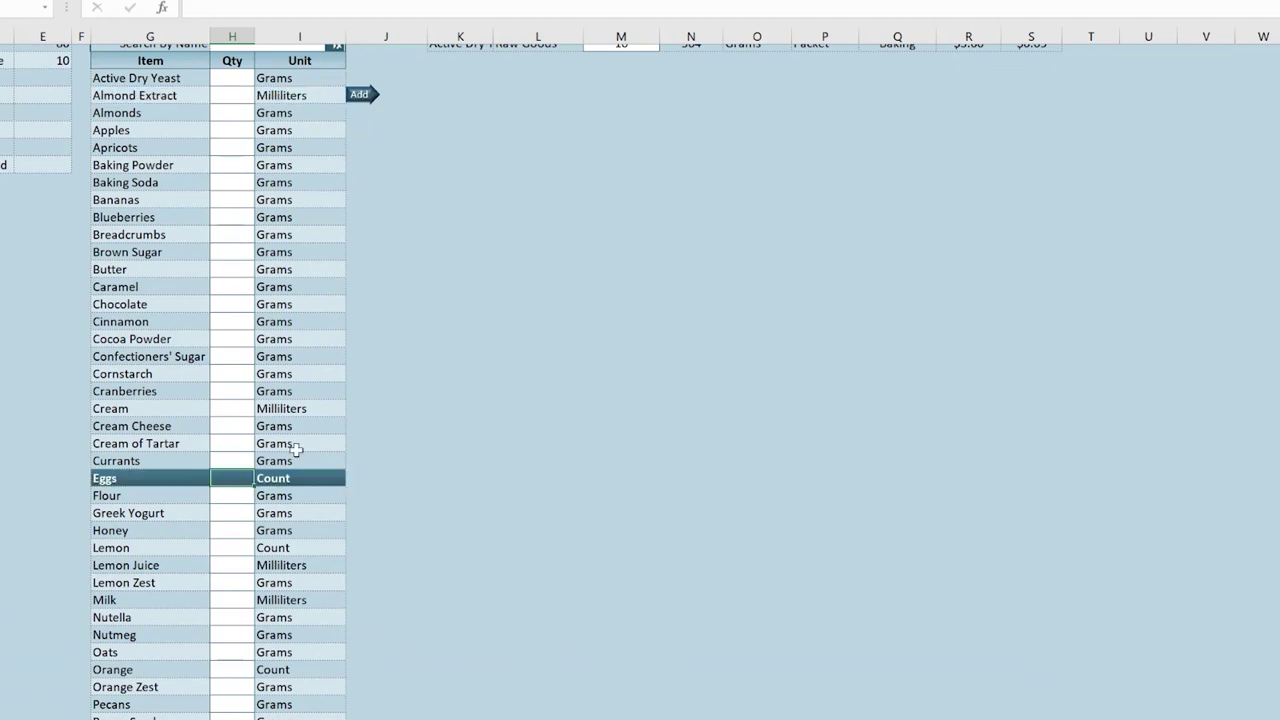
pyautogui.write('2')
pyautogui.press('Tab')
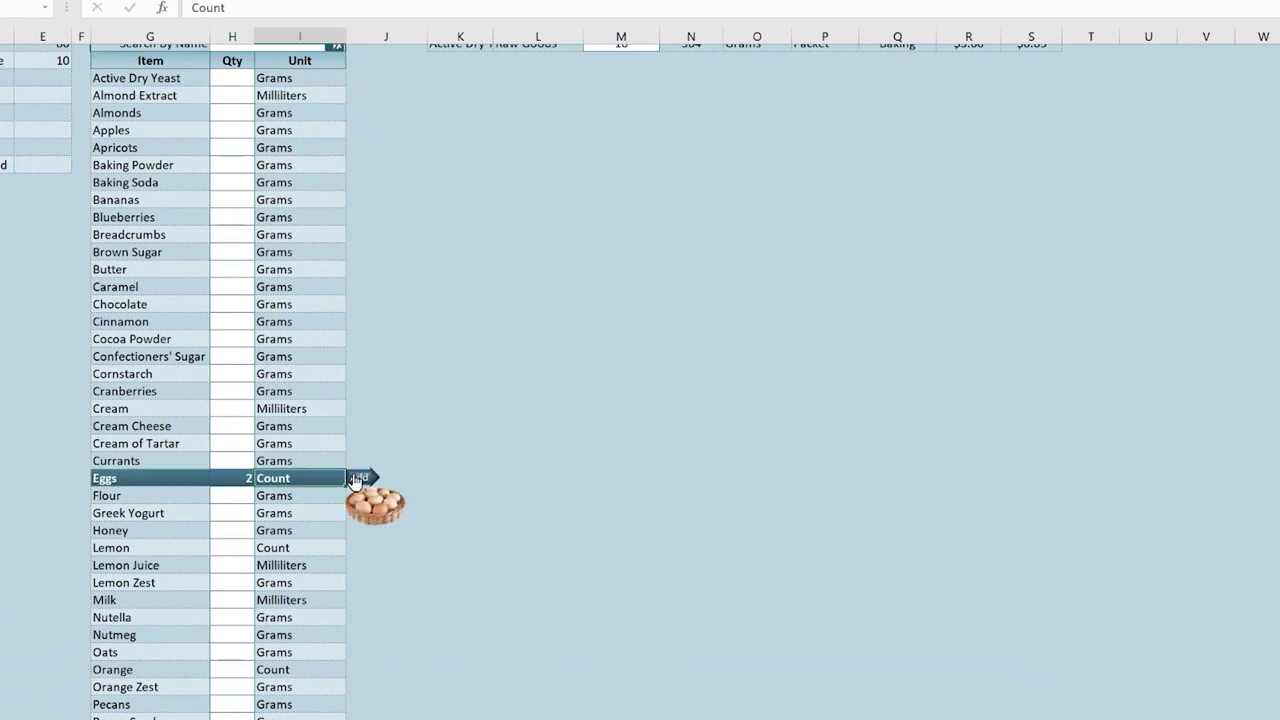
pyautogui.click(357, 477)
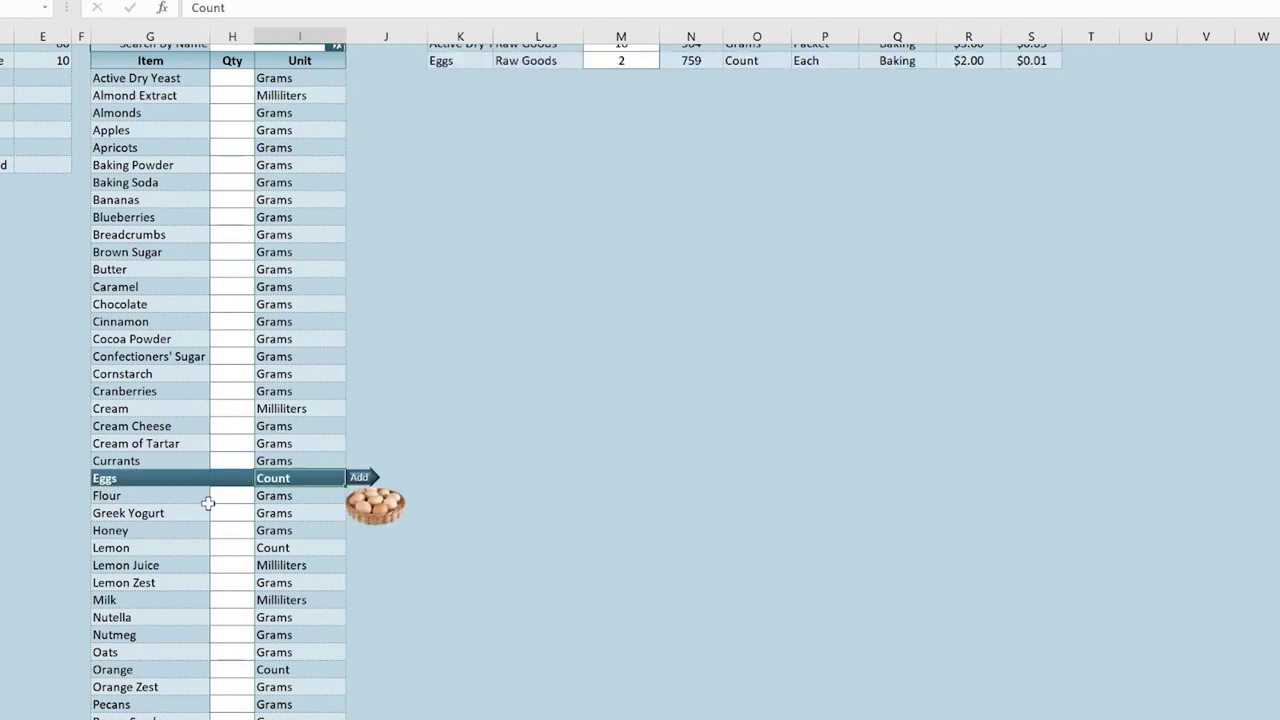
# Add 300 grams of Flour to the BOM.
pyautogui.scroll(1, 189, 394)
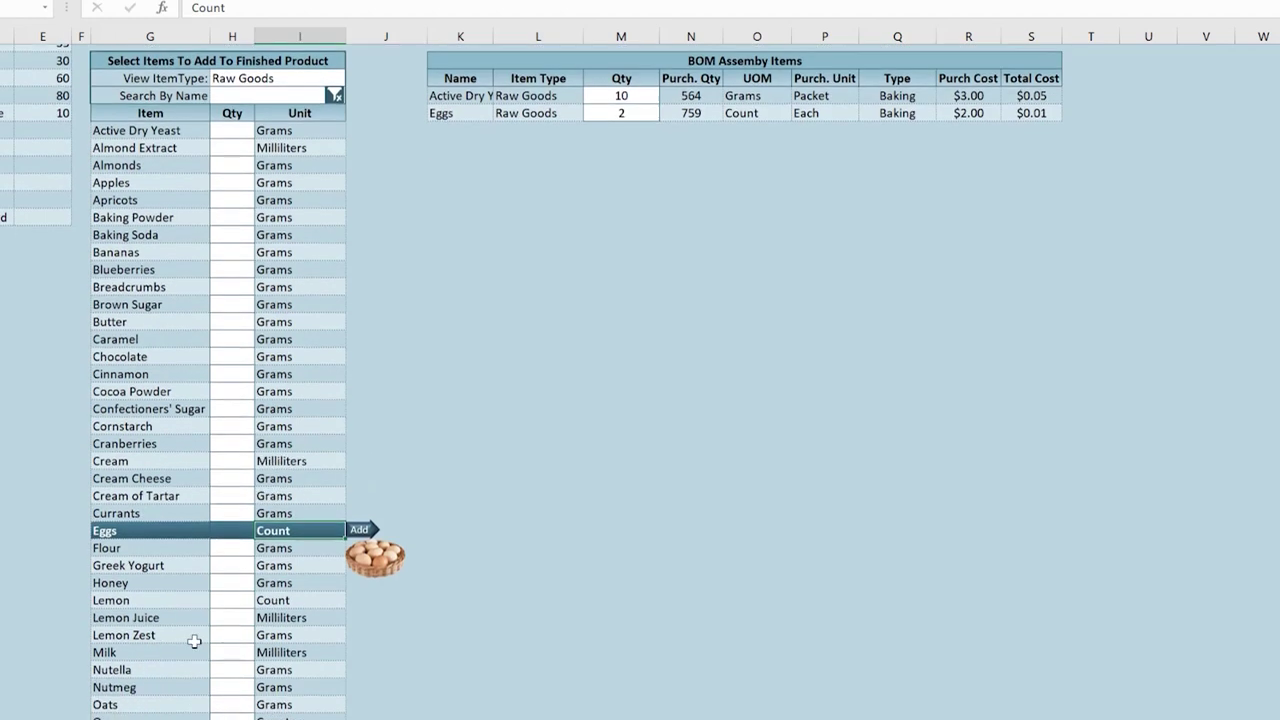
pyautogui.click(222, 547)
pyautogui.write('3')
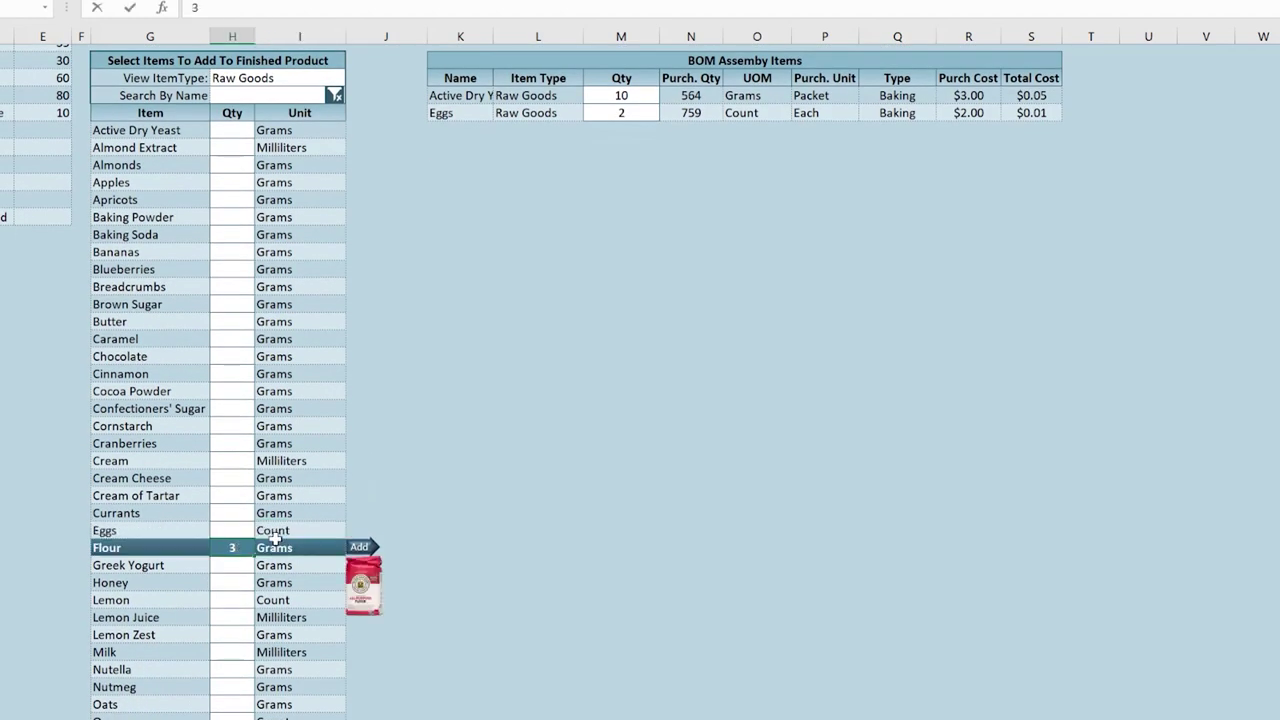
pyautogui.write('00')
pyautogui.click(274, 541)
pyautogui.scroll(1, 274, 541)
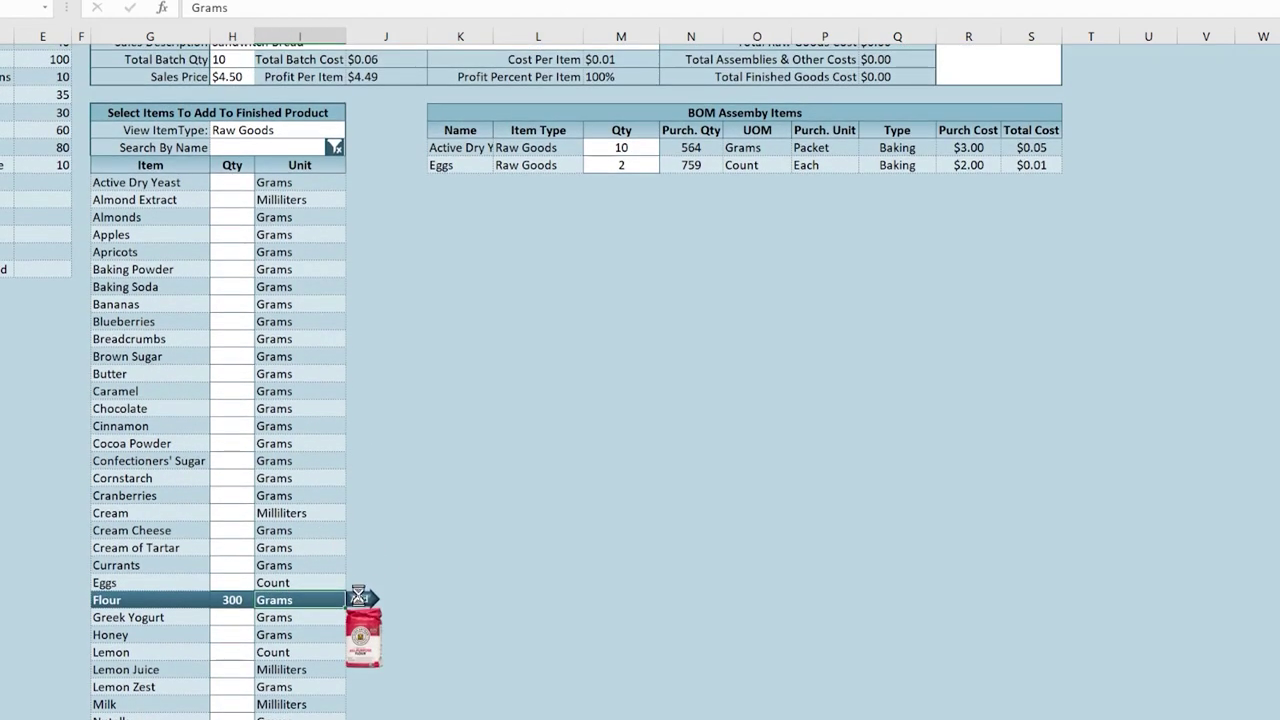
pyautogui.click(358, 598)
pyautogui.scroll(2, 405, 416)
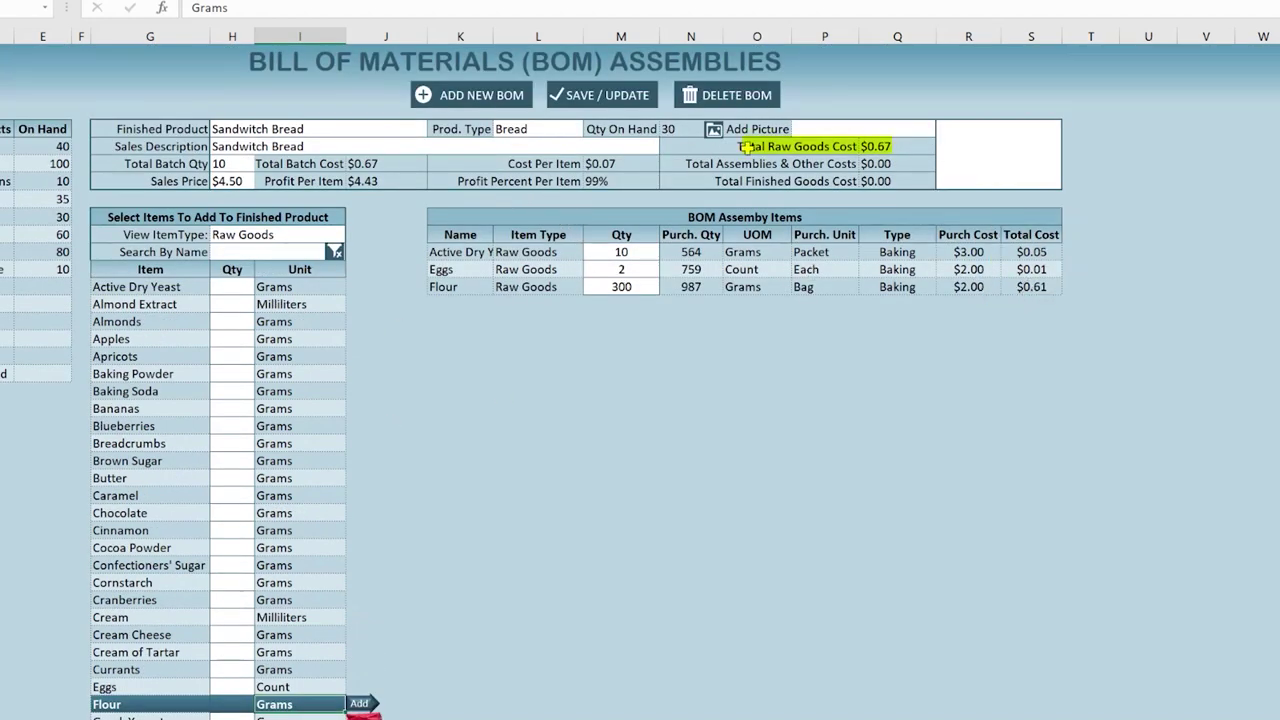
pyautogui.click(307, 234)
# Switch the item list to Other Costs and add 1 hour of Labor at $45.00.
pyautogui.click(353, 234)
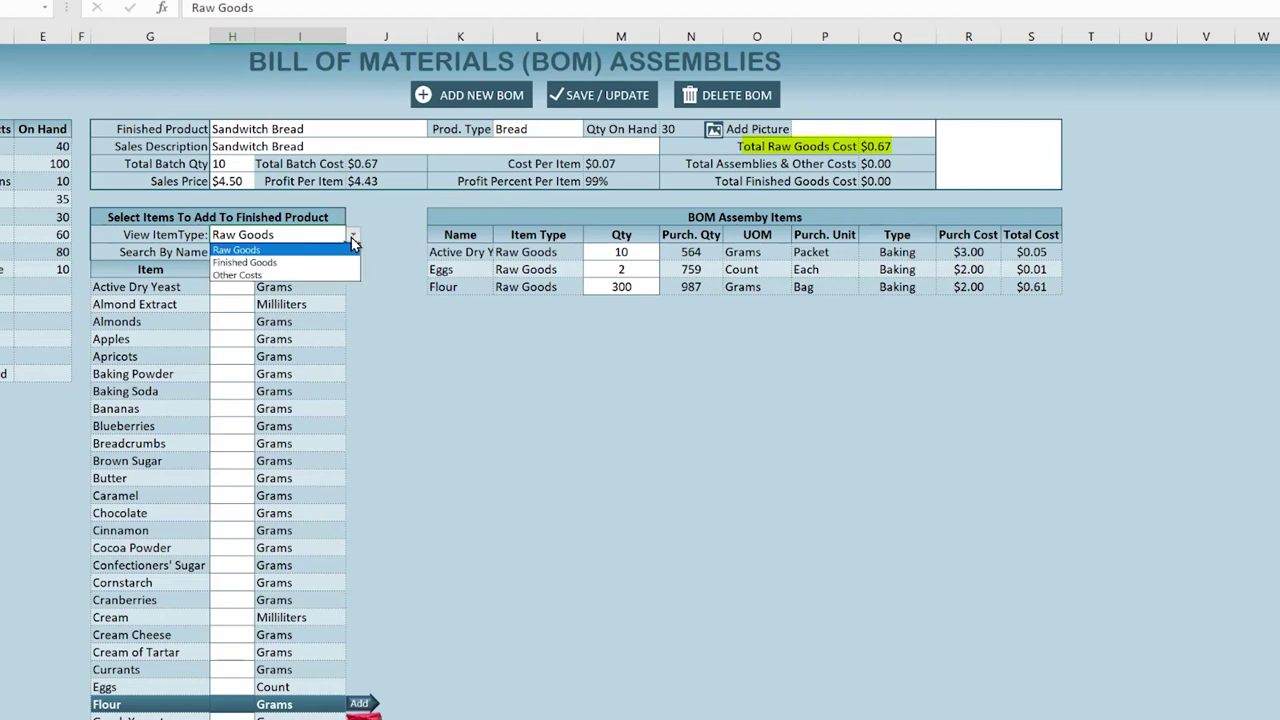
pyautogui.click(320, 275)
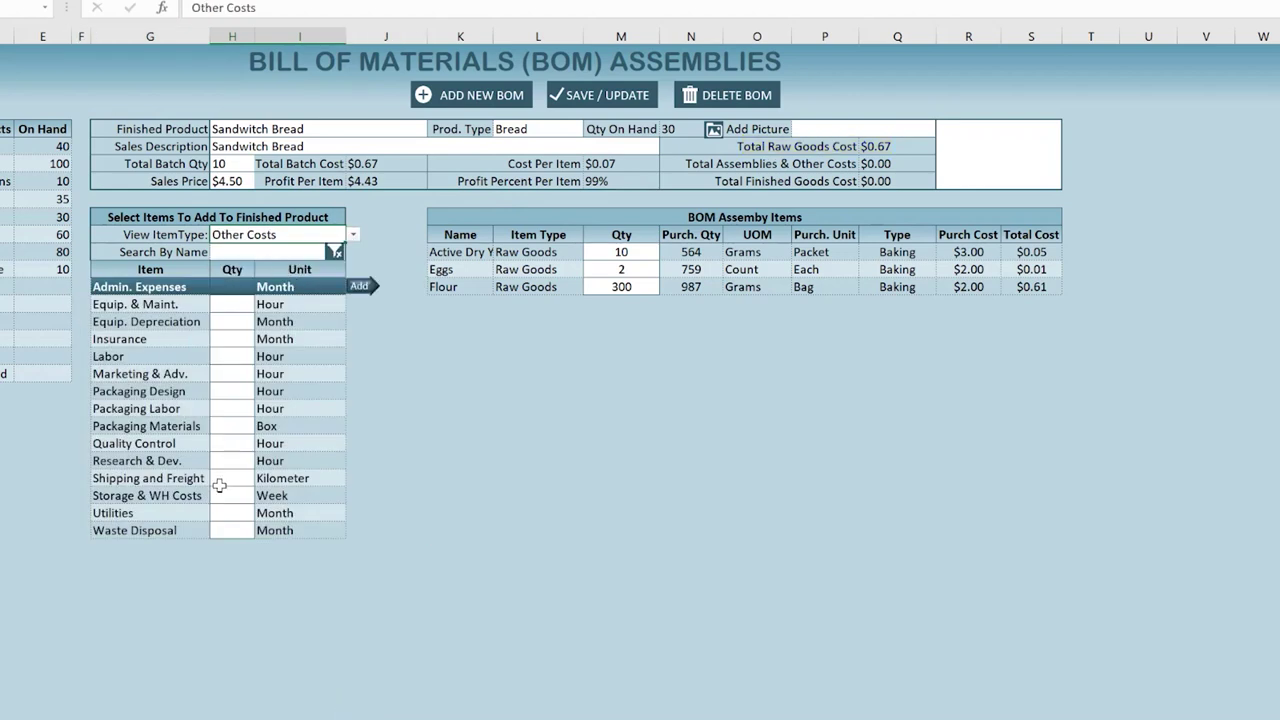
pyautogui.click(214, 357)
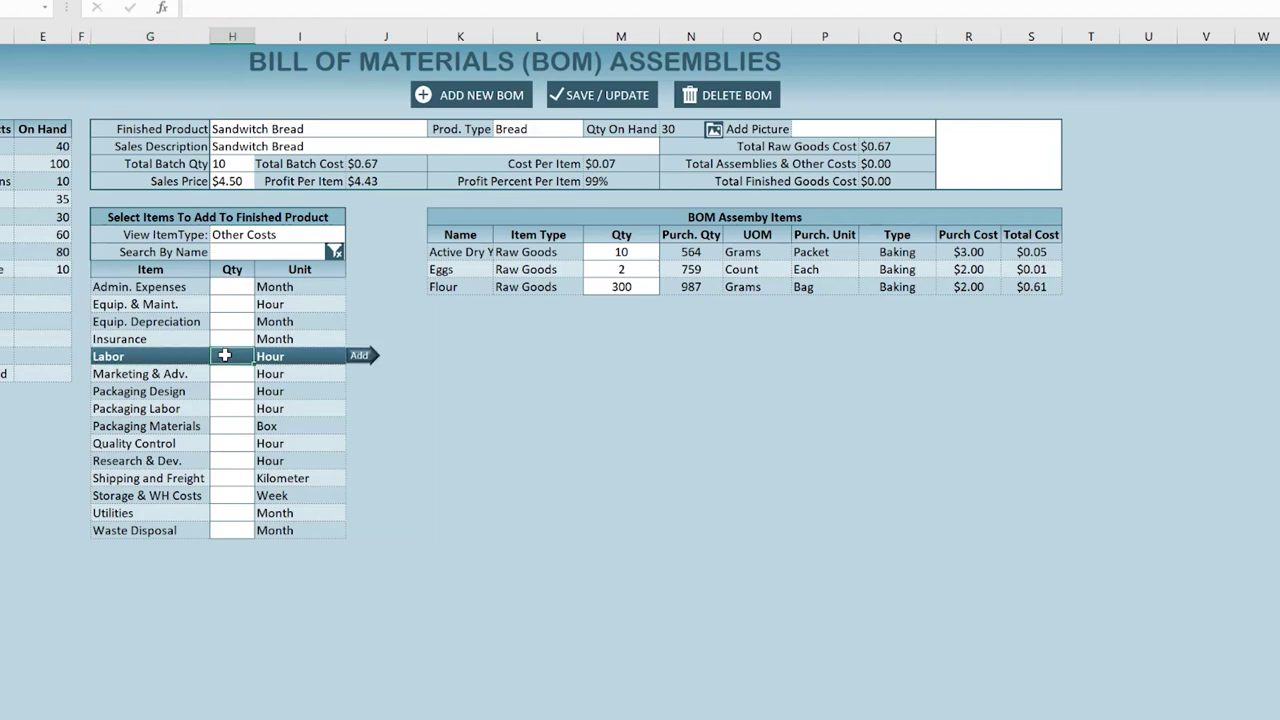
pyautogui.write('1')
pyautogui.press('Tab')
pyautogui.click(352, 355)
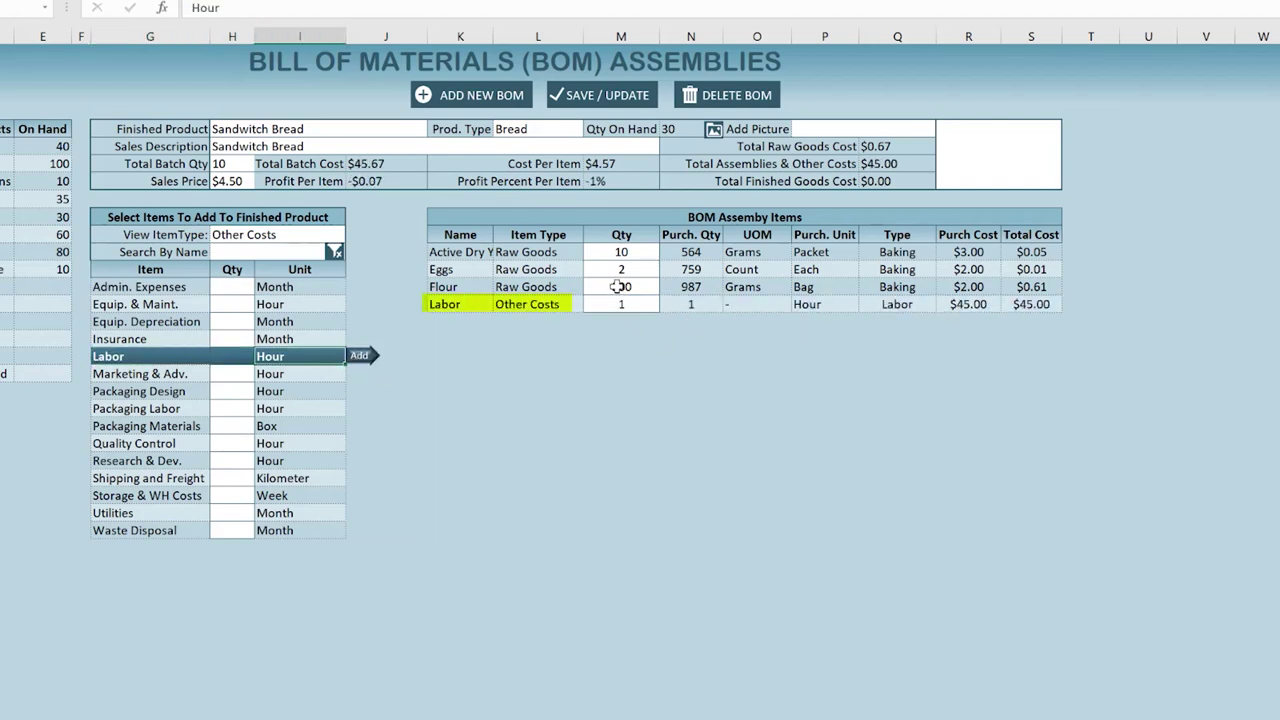
pyautogui.click(907, 148)
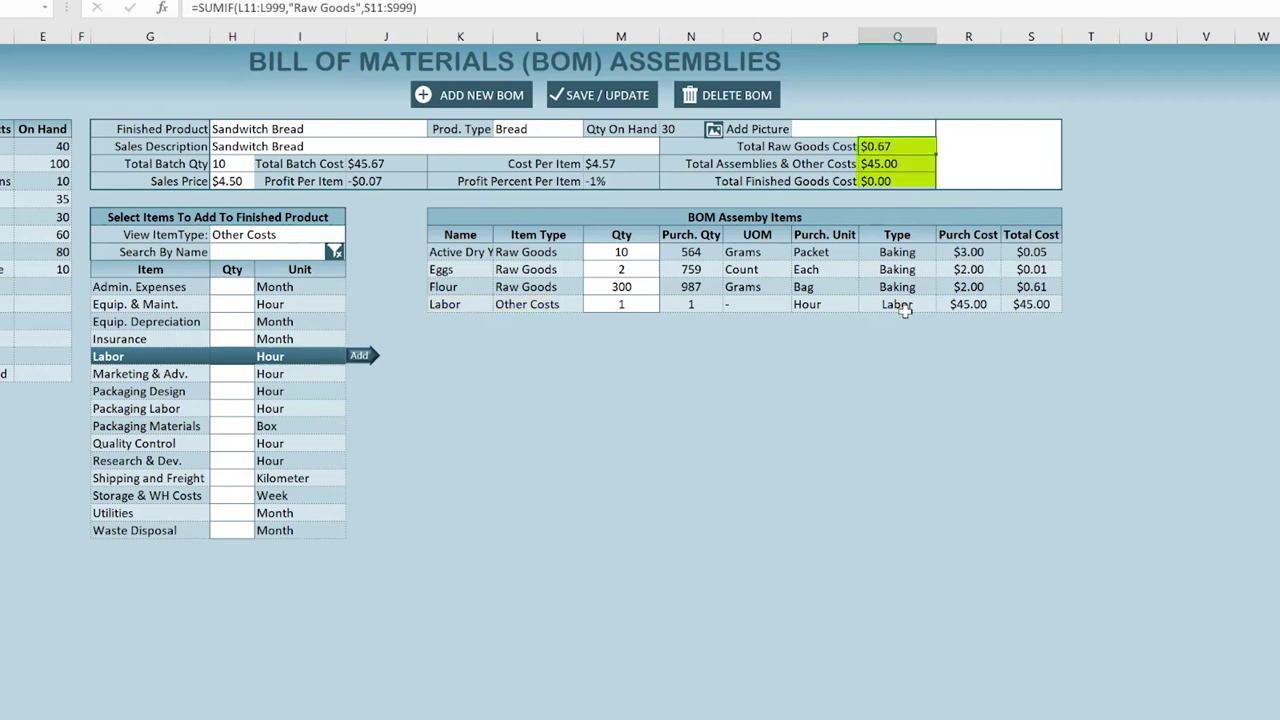
# Inspect the Total Assemblies & Other Costs, Total Finished Goods Cost and Cost Per Item formulas.
pyautogui.click(903, 164)
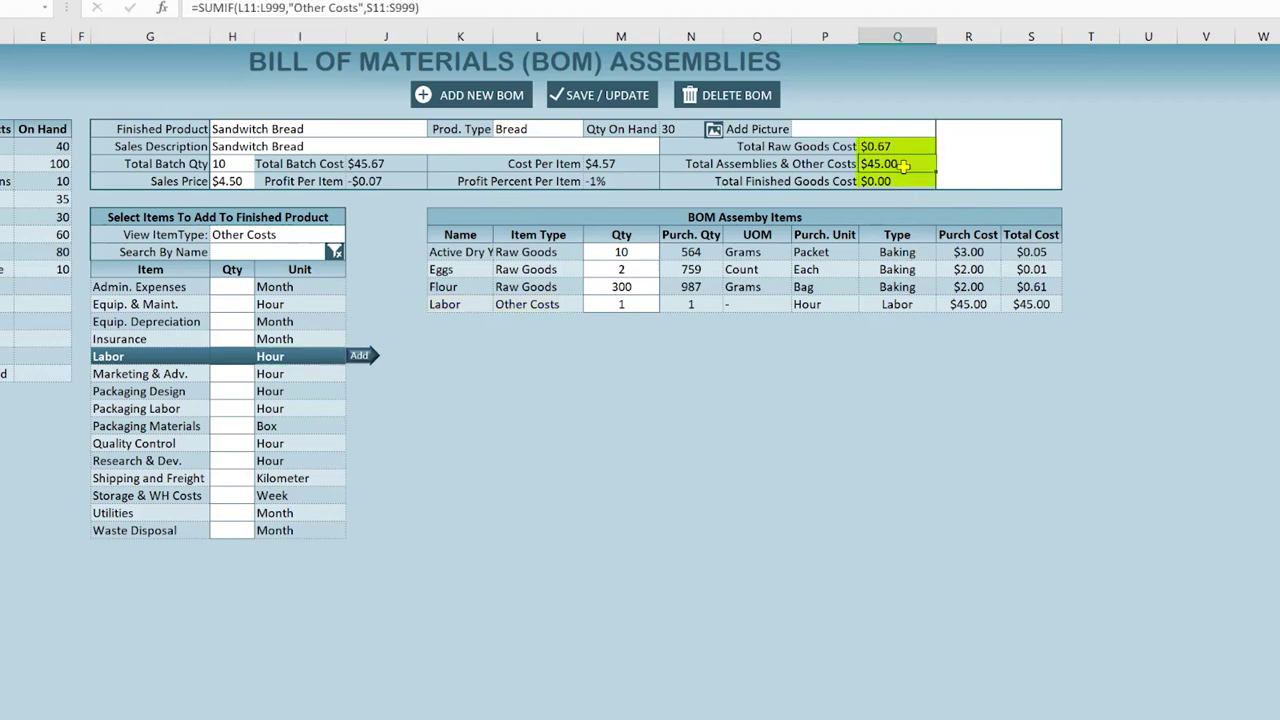
pyautogui.click(905, 181)
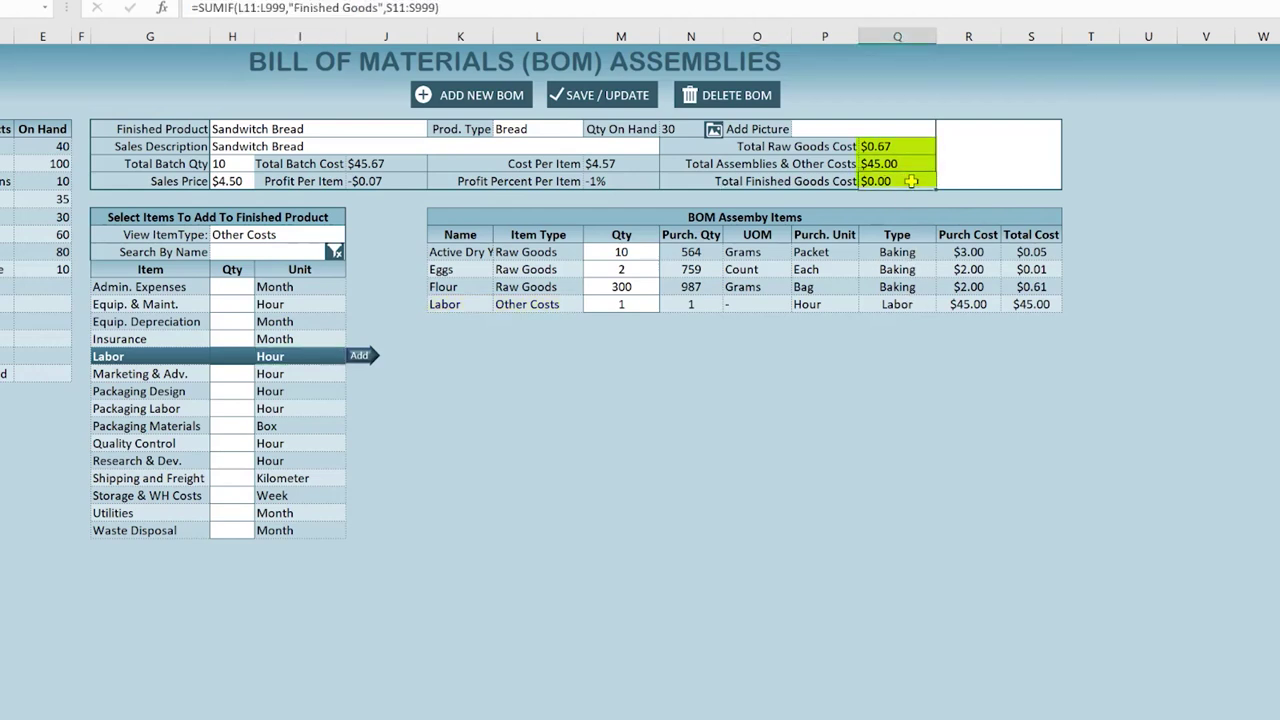
pyautogui.click(622, 168)
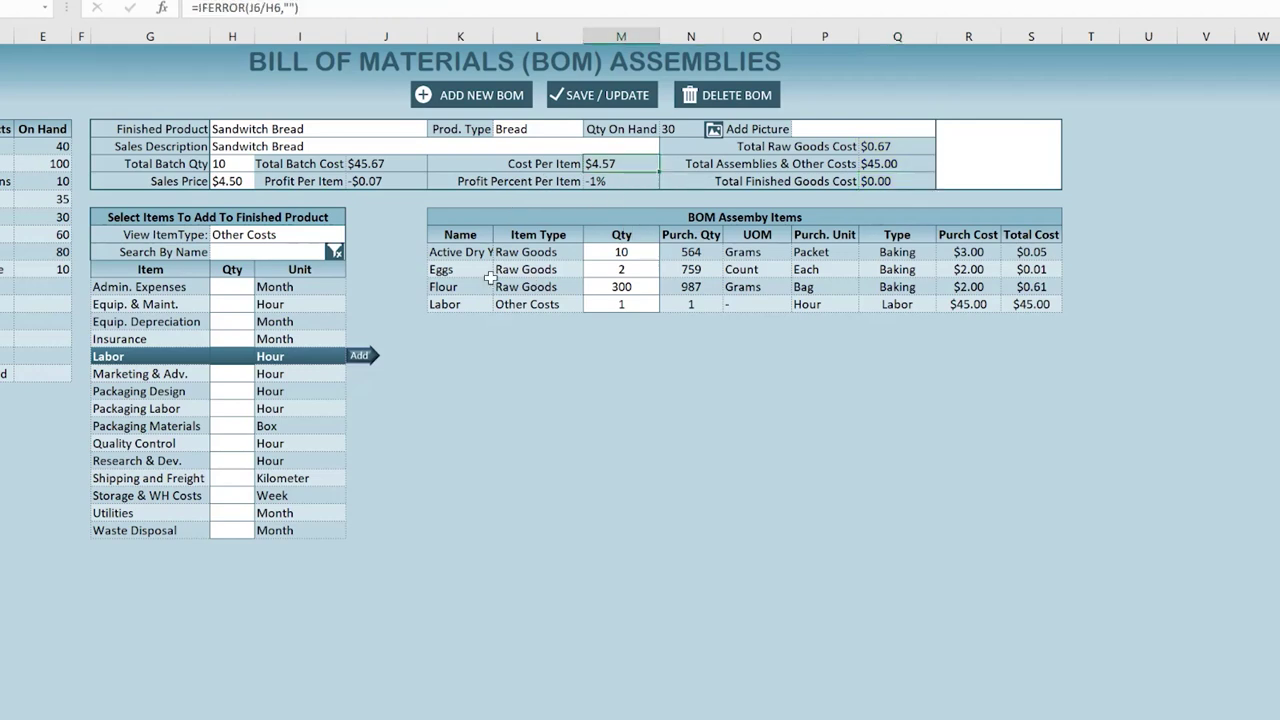
# Change Total Batch Qty to 15, giving $3.04 per item, and save the product.
pyautogui.click(247, 164)
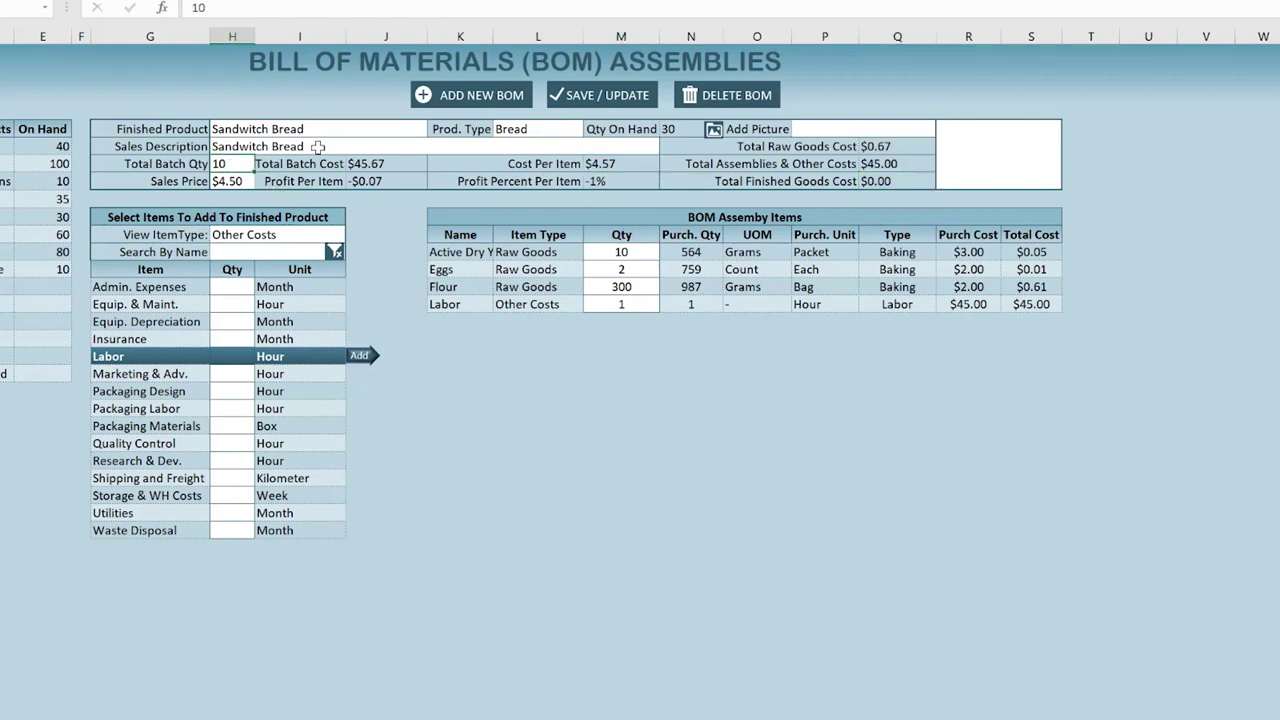
pyautogui.write('15')
pyautogui.press('Tab')
pyautogui.click(655, 166)
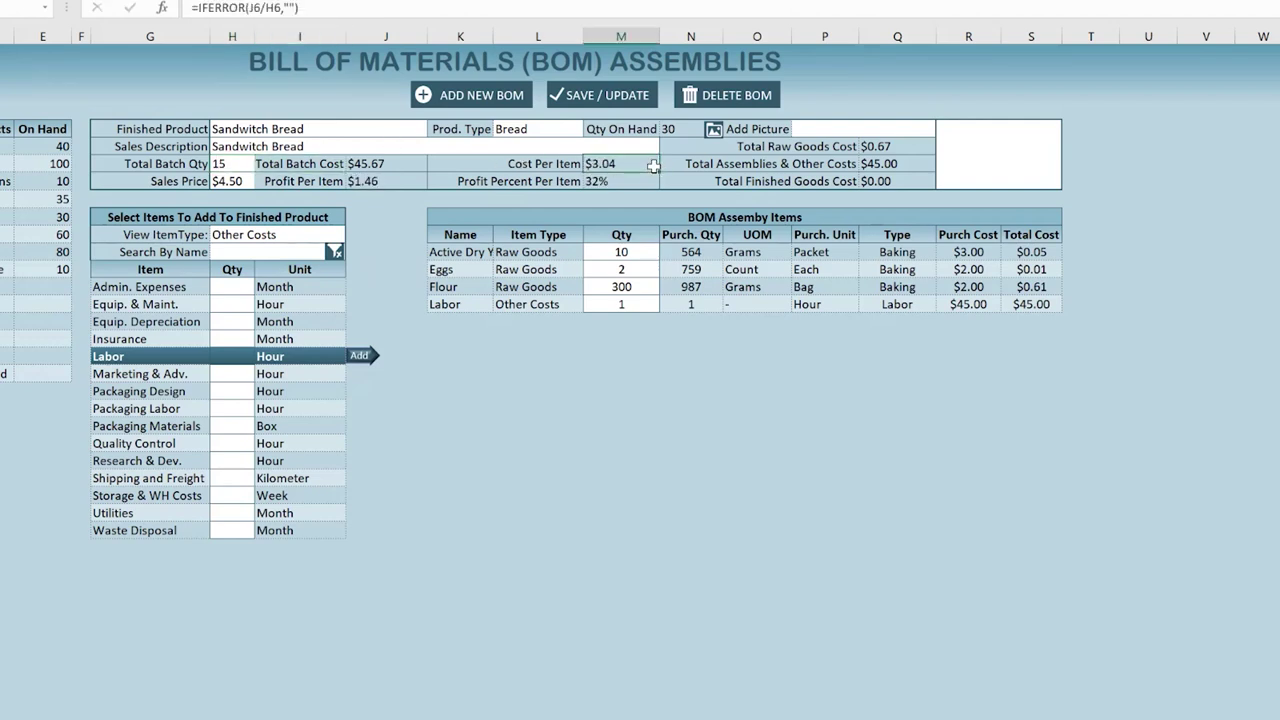
pyautogui.click(232, 181)
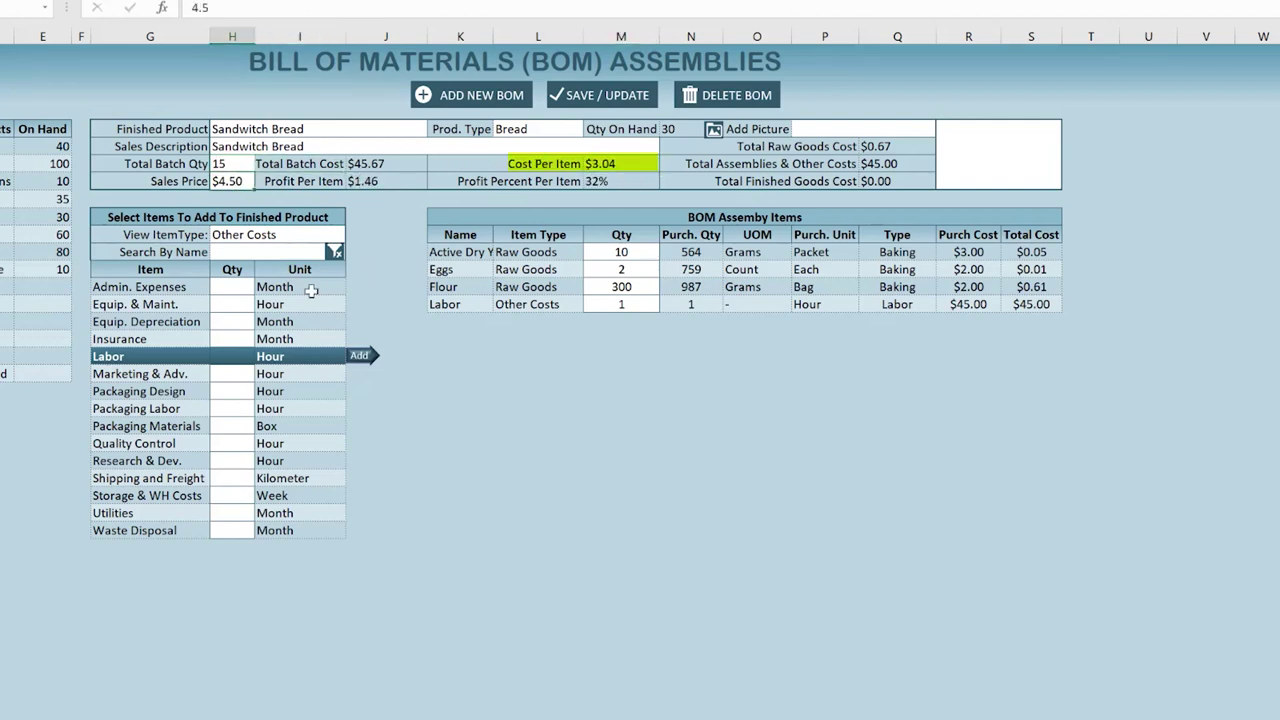
pyautogui.click(620, 185)
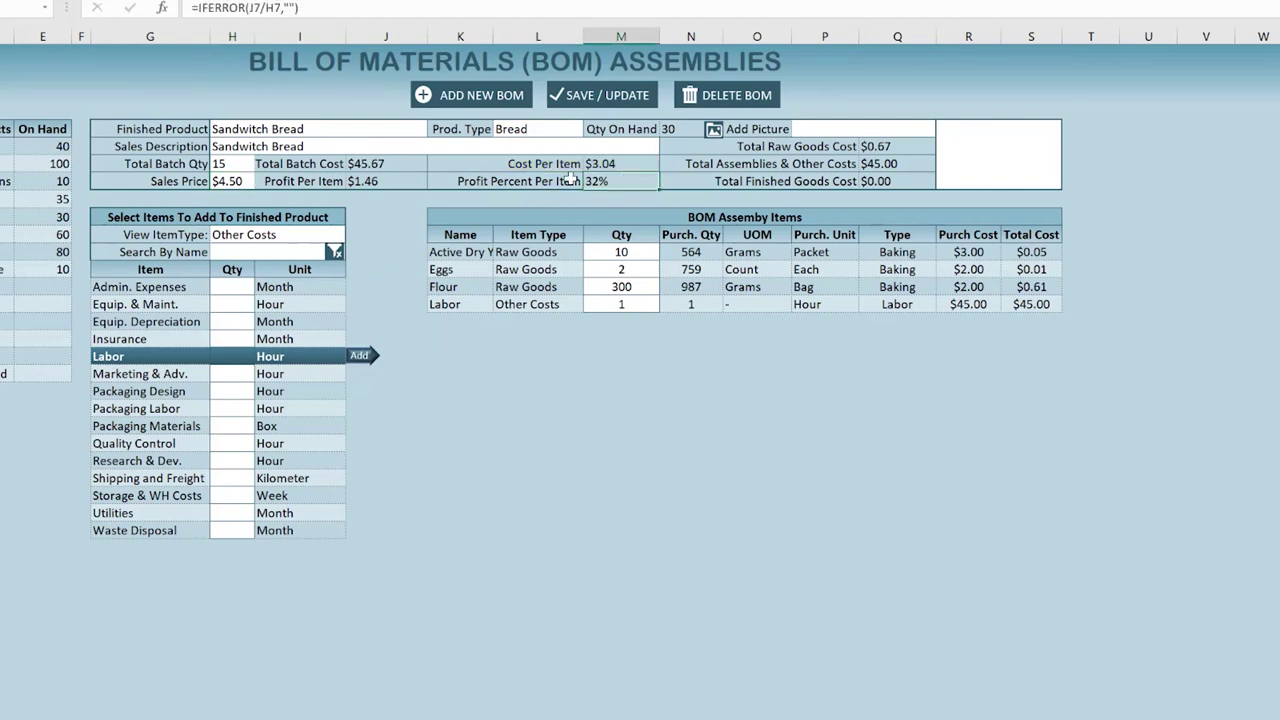
pyautogui.click(580, 95)
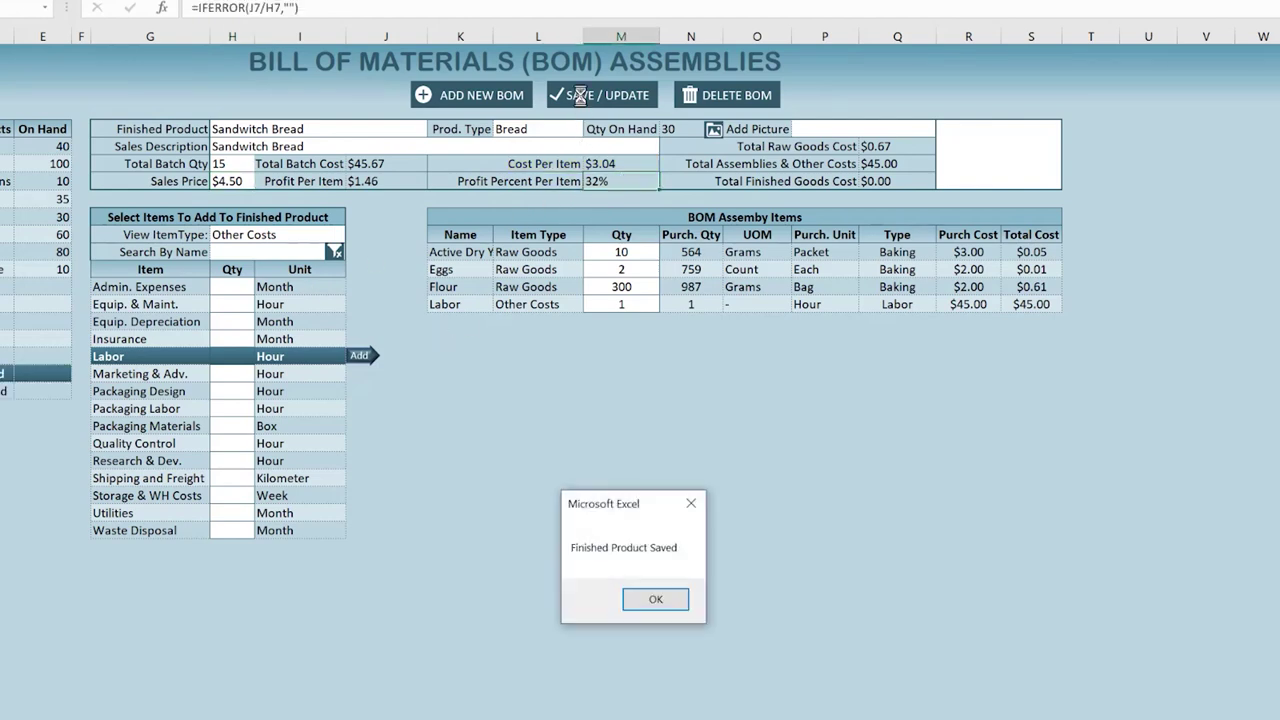
# Dismiss the Finished Product Saved message, reload Sandwich Bread and return to the main Menu.
pyautogui.click(655, 599)
pyautogui.click(76, 392)
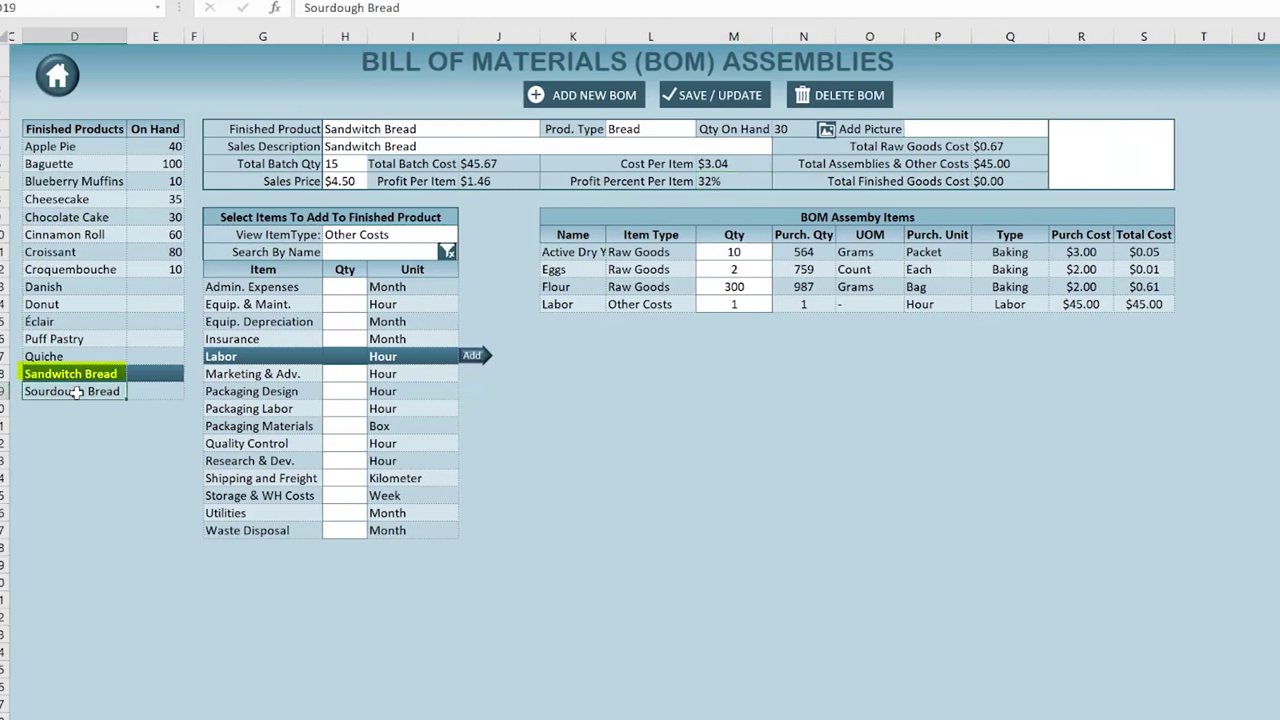
pyautogui.click(70, 374)
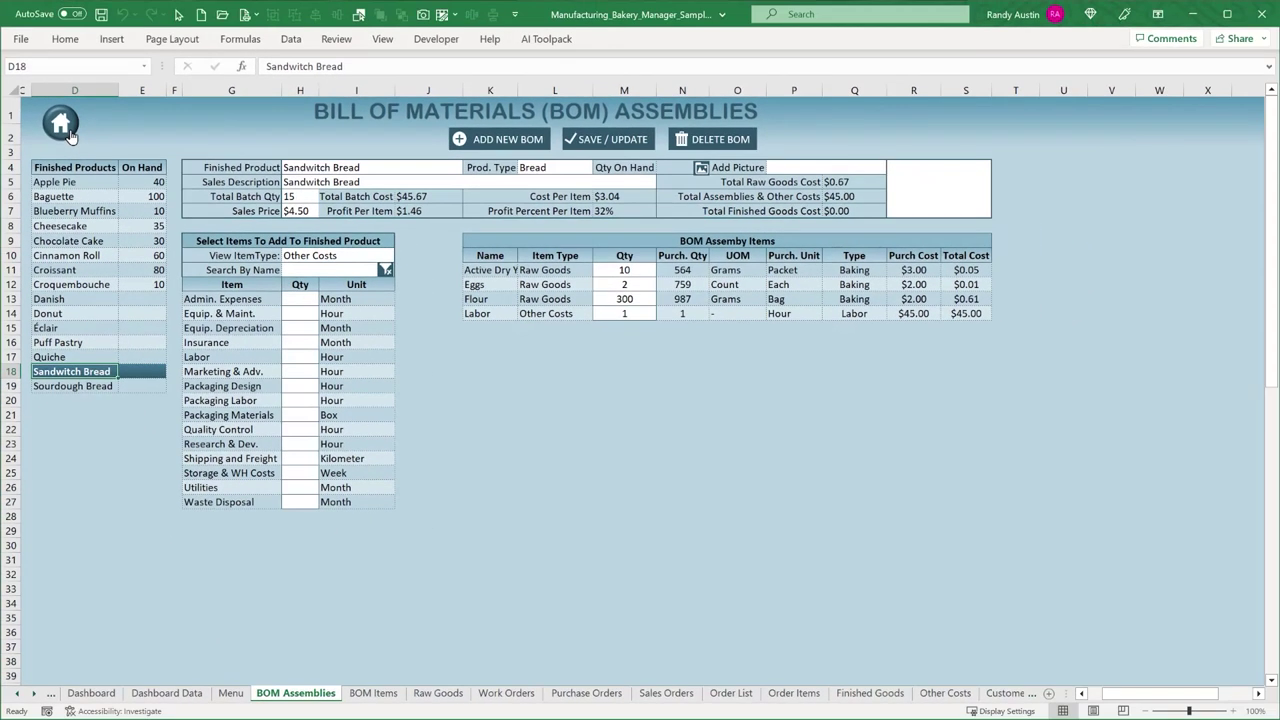
pyautogui.click(61, 124)
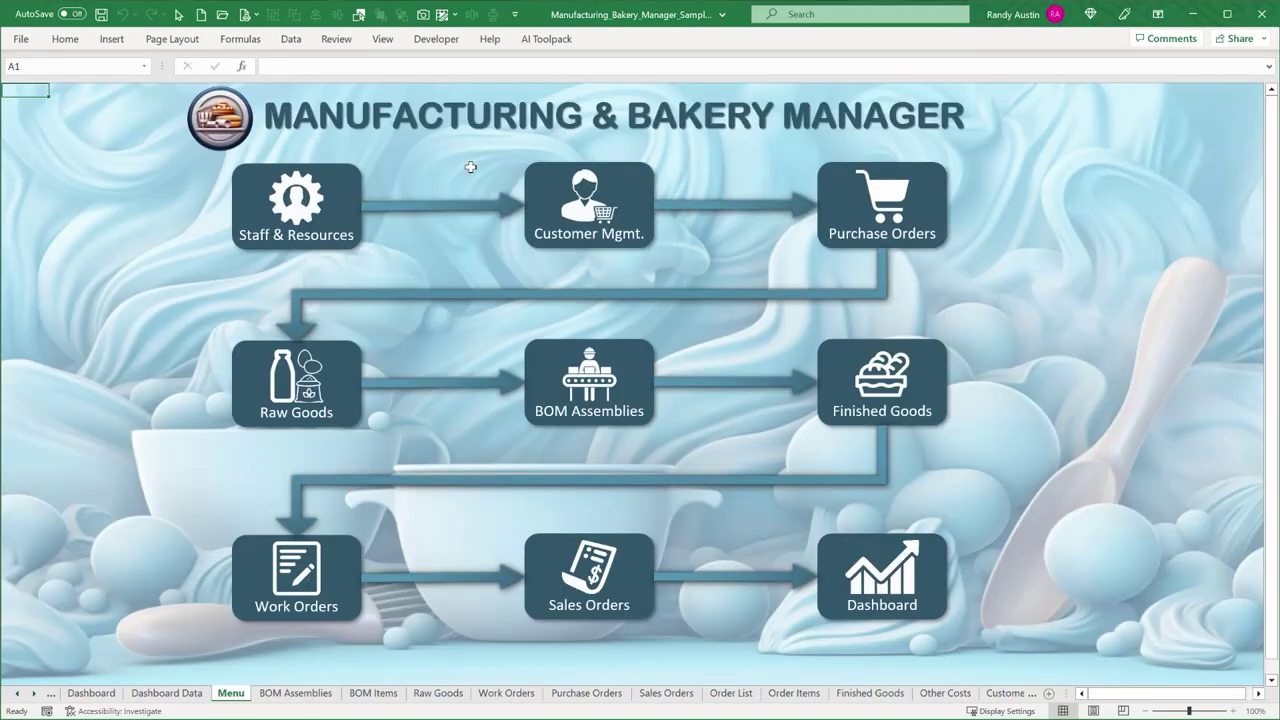
pyautogui.click(297, 694)
# Browse the BOM form's products and load Apple Pie: Pie type, $14.50 price.
pyautogui.moveTo(260, 118); pyautogui.dragTo(1040, 670)
pyautogui.moveTo(893, 703); pyautogui.dragTo(858, 613)
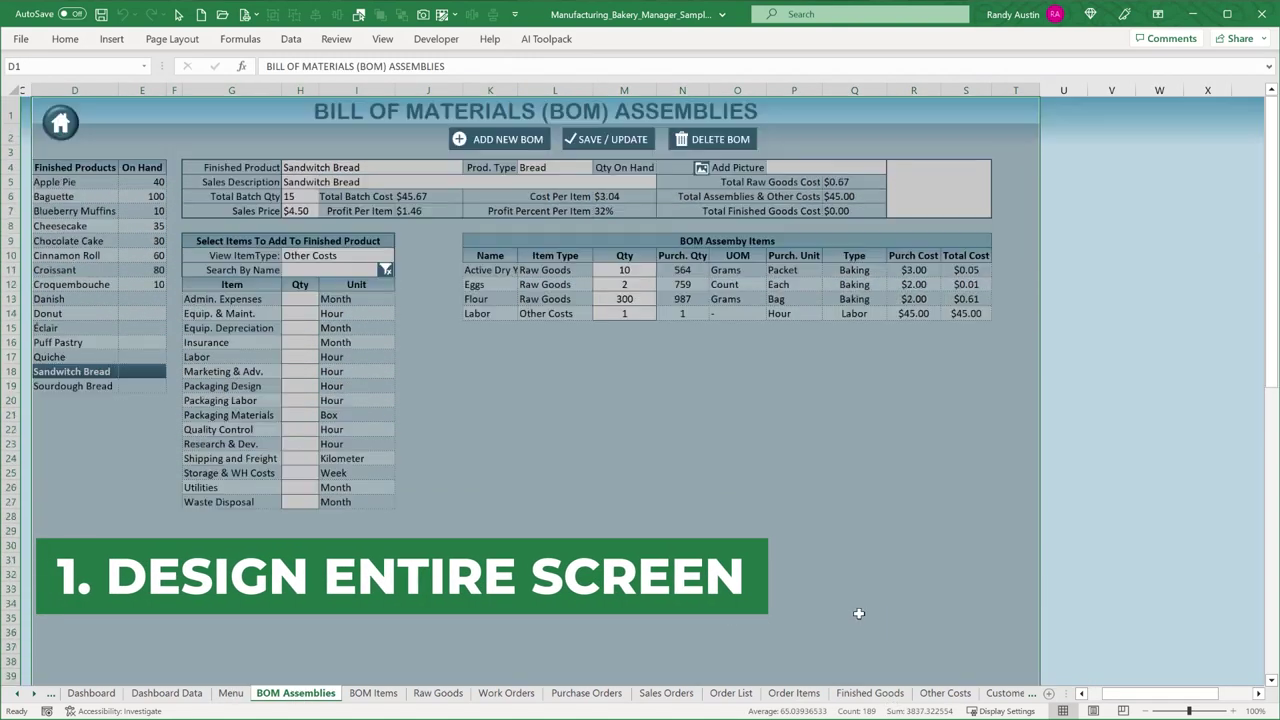
pyautogui.click(104, 283)
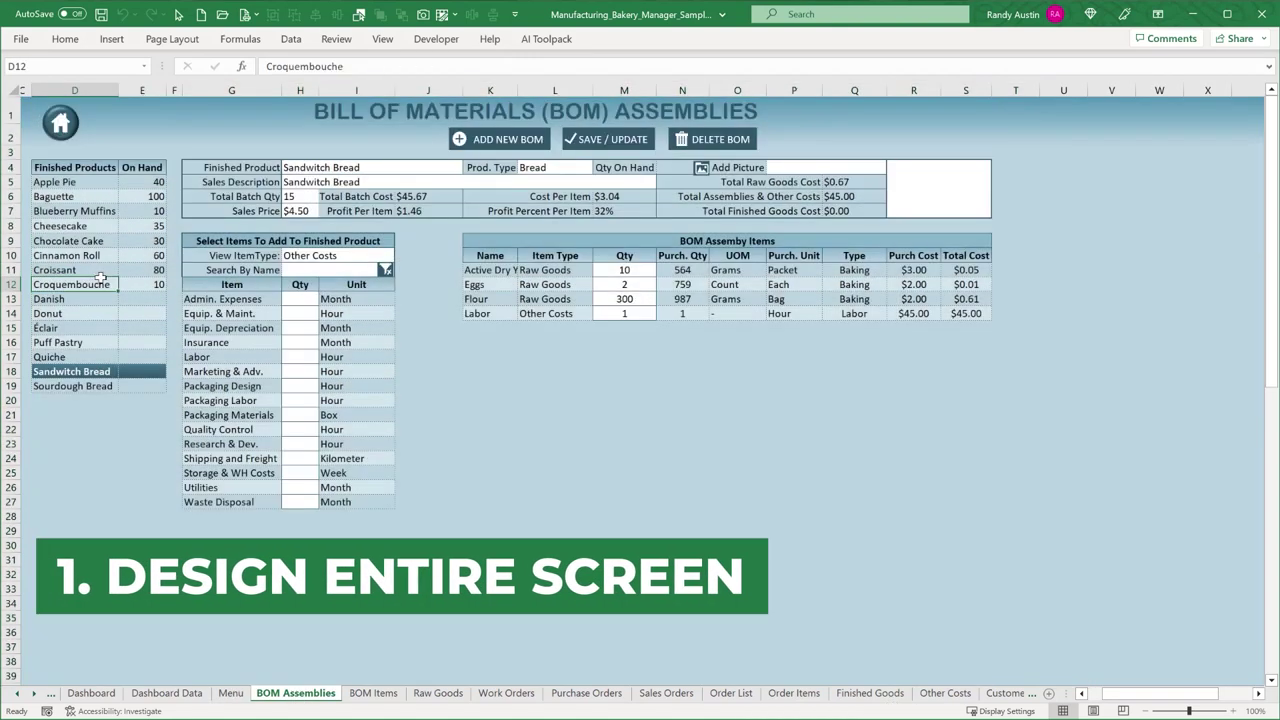
pyautogui.click(100, 210)
pyautogui.click(88, 183)
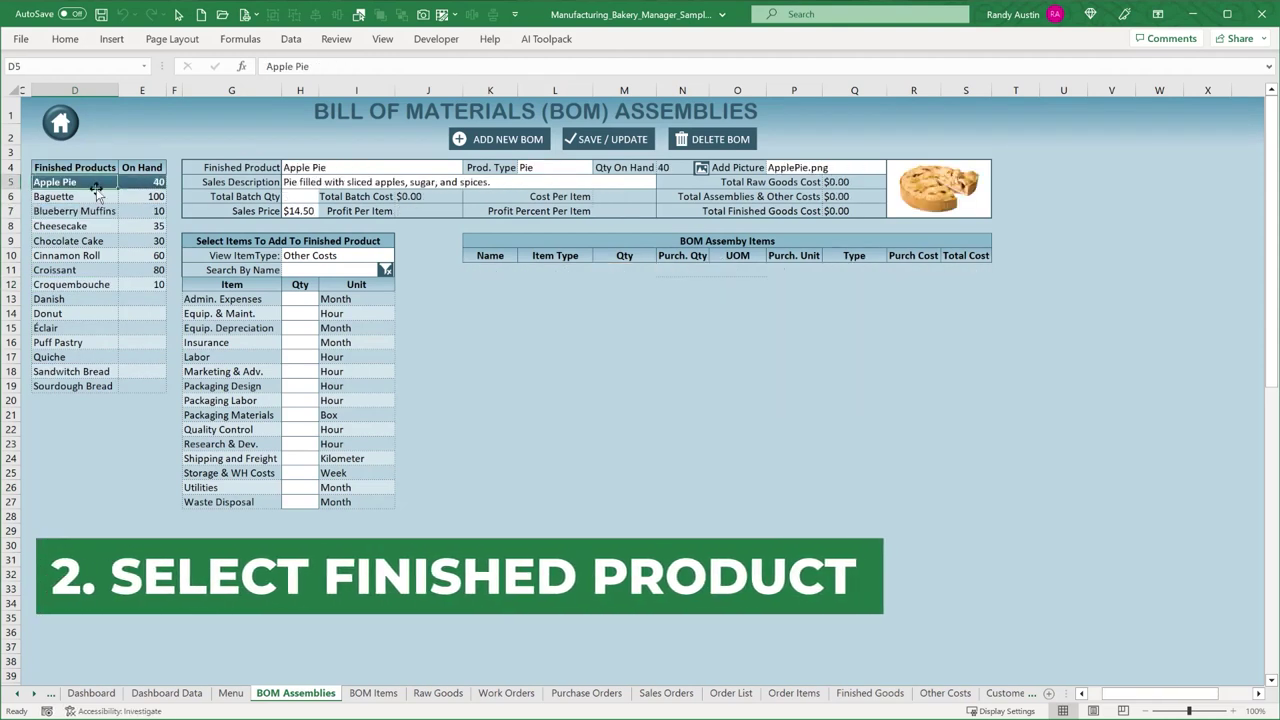
pyautogui.moveTo(272, 166); pyautogui.dragTo(942, 215)
pyautogui.moveTo(230, 256); pyautogui.dragTo(390, 502)
pyautogui.click(314, 256)
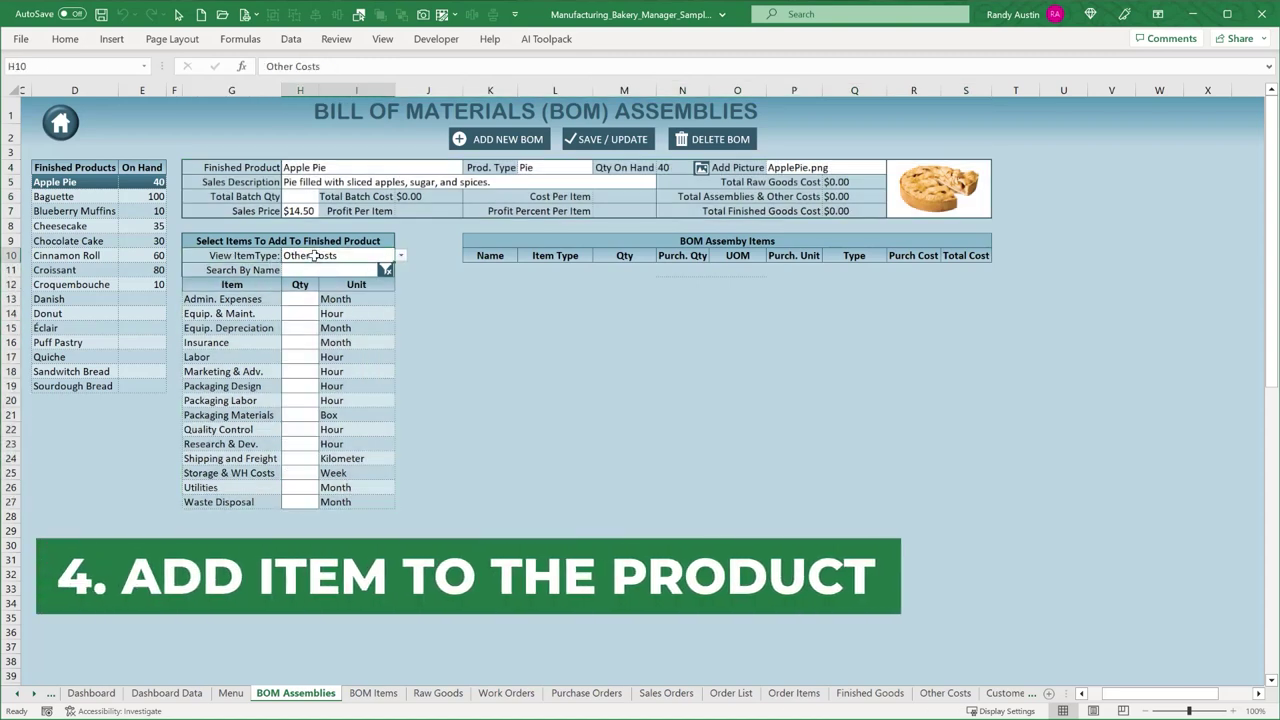
# Switch the item list to Raw Goods and add 4 Apples to the Apple Pie BOM.
pyautogui.click(400, 256)
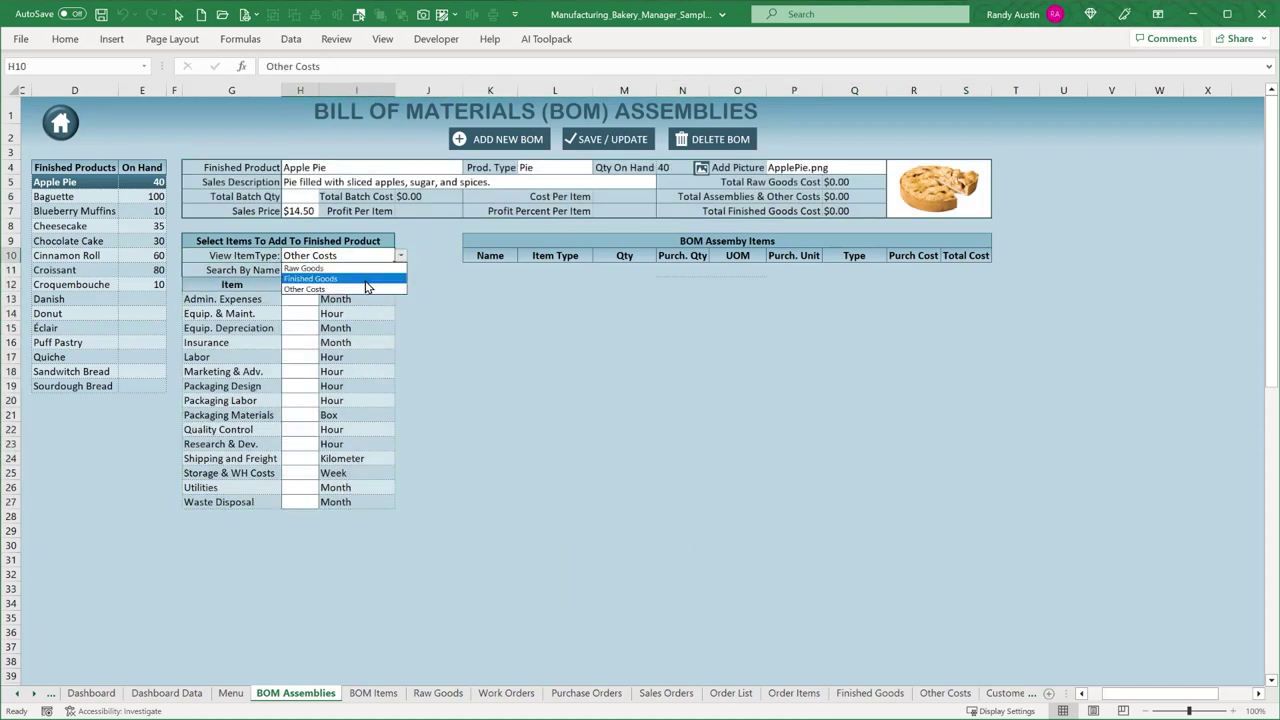
pyautogui.click(365, 280)
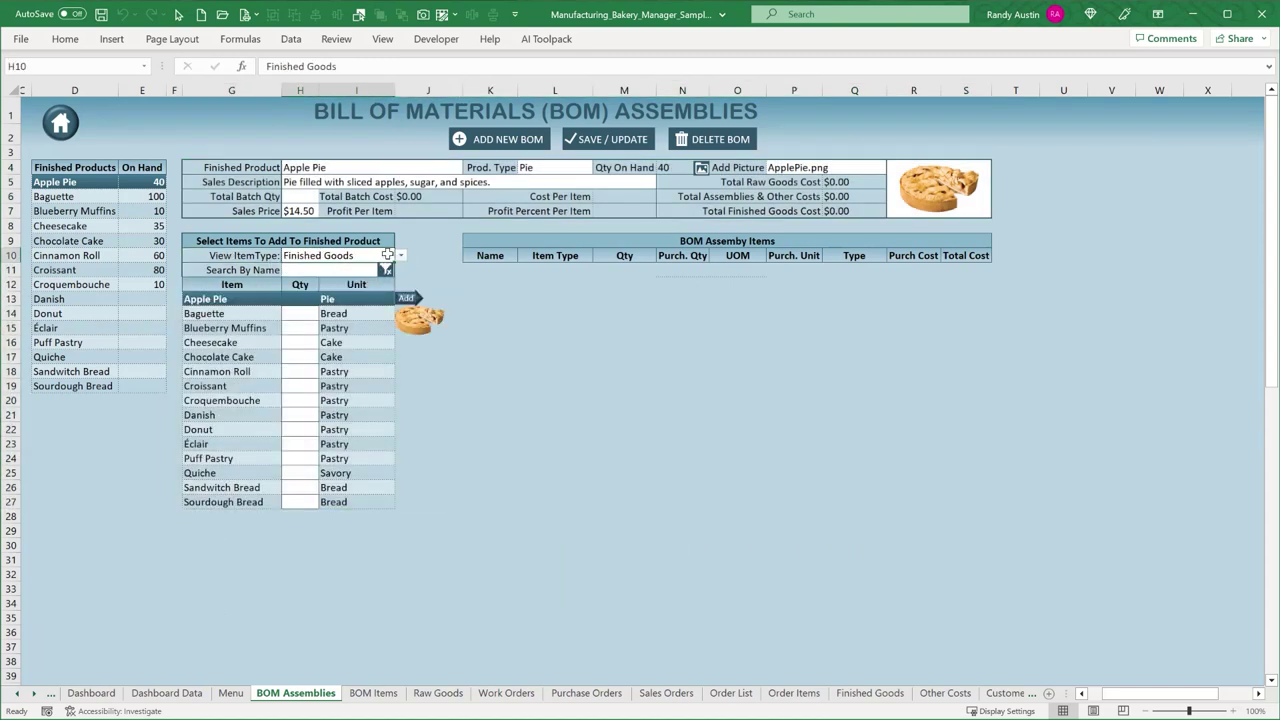
pyautogui.click(400, 258)
pyautogui.click(303, 268)
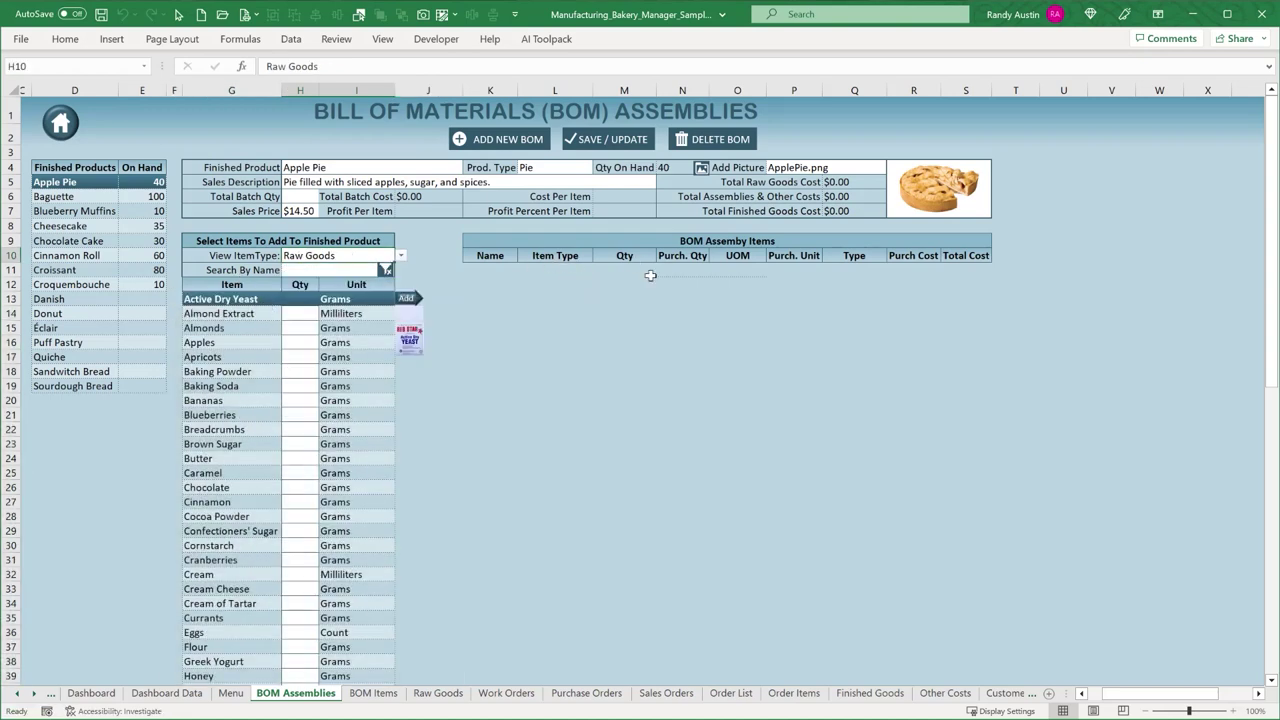
pyautogui.click(287, 343)
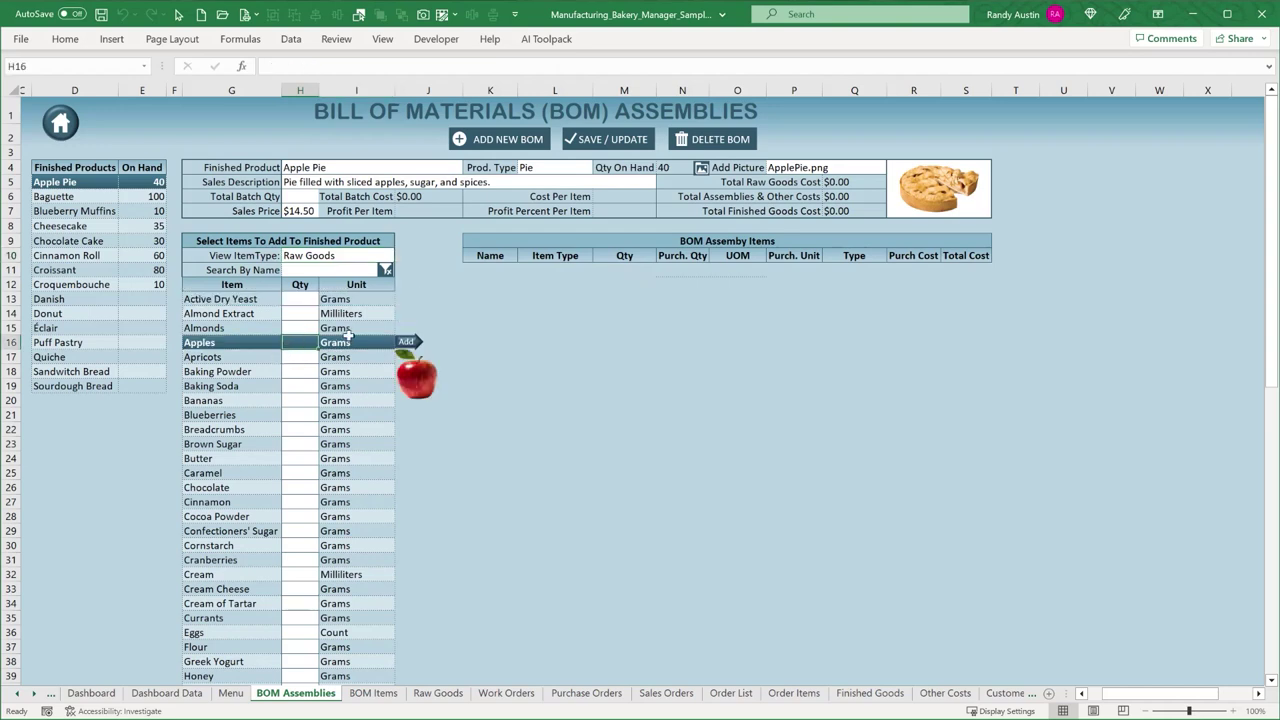
pyautogui.write('4')
pyautogui.press('Return')
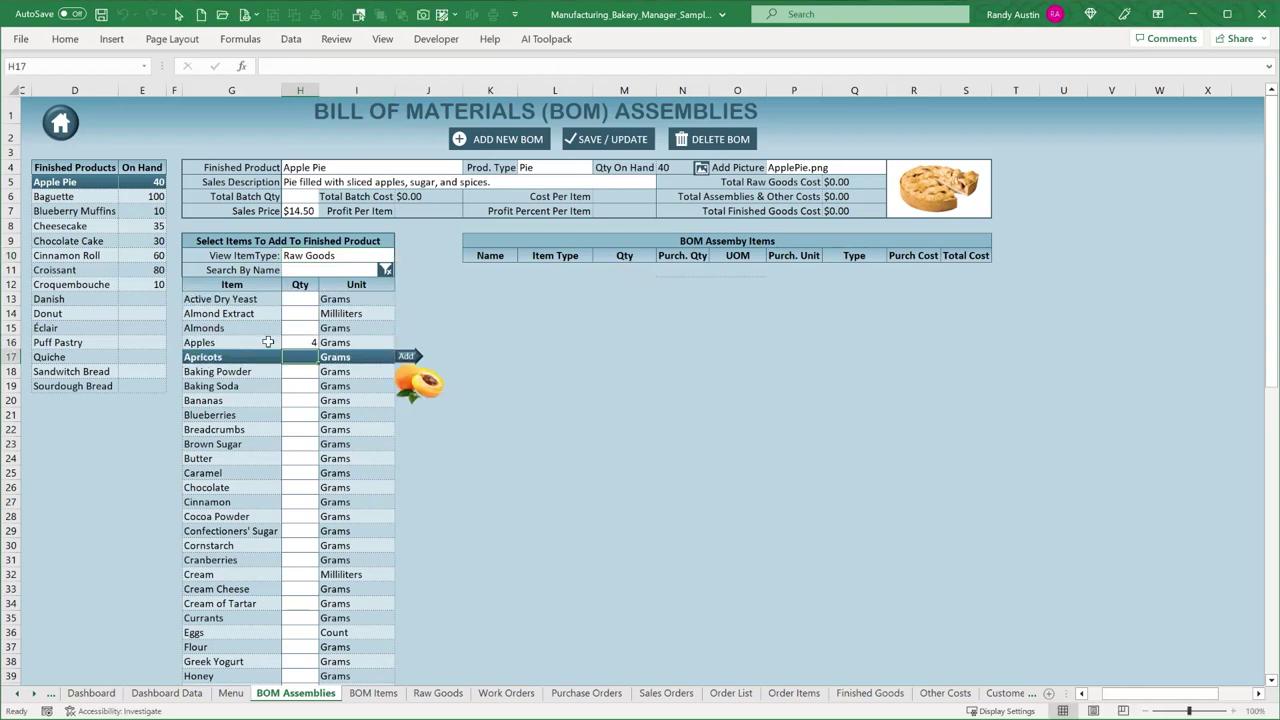
pyautogui.click(291, 342)
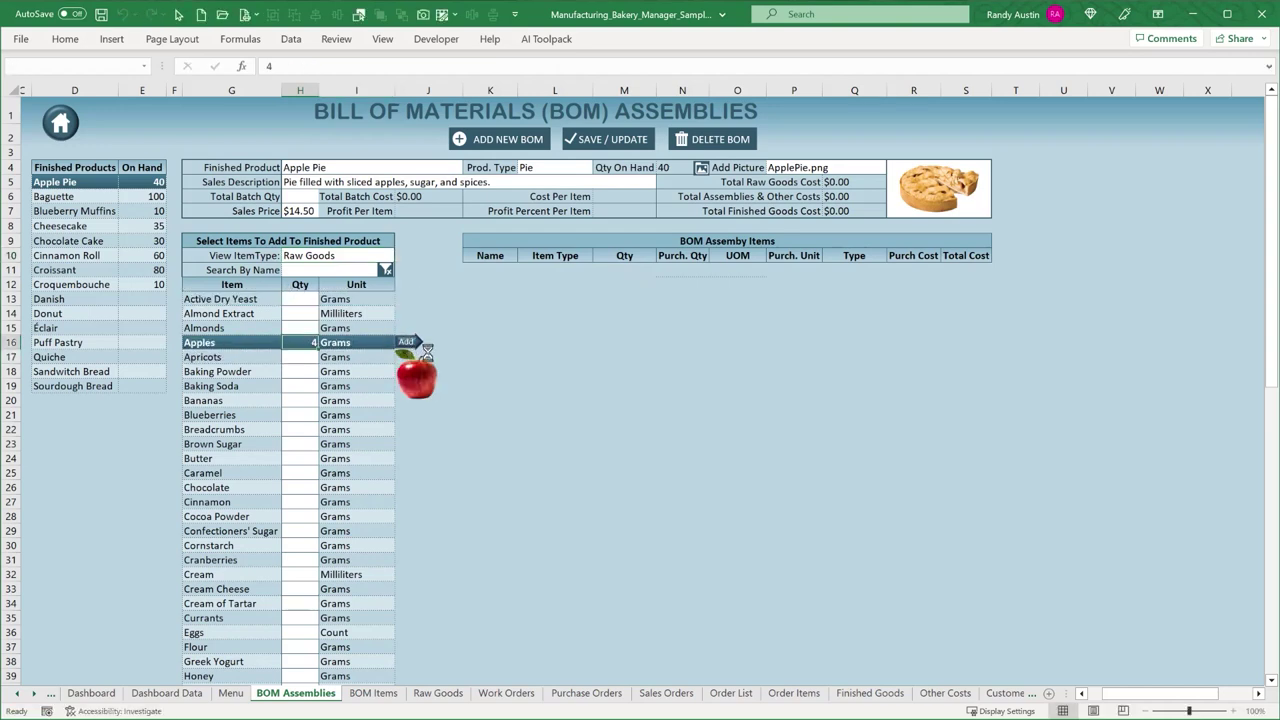
pyautogui.click(410, 343)
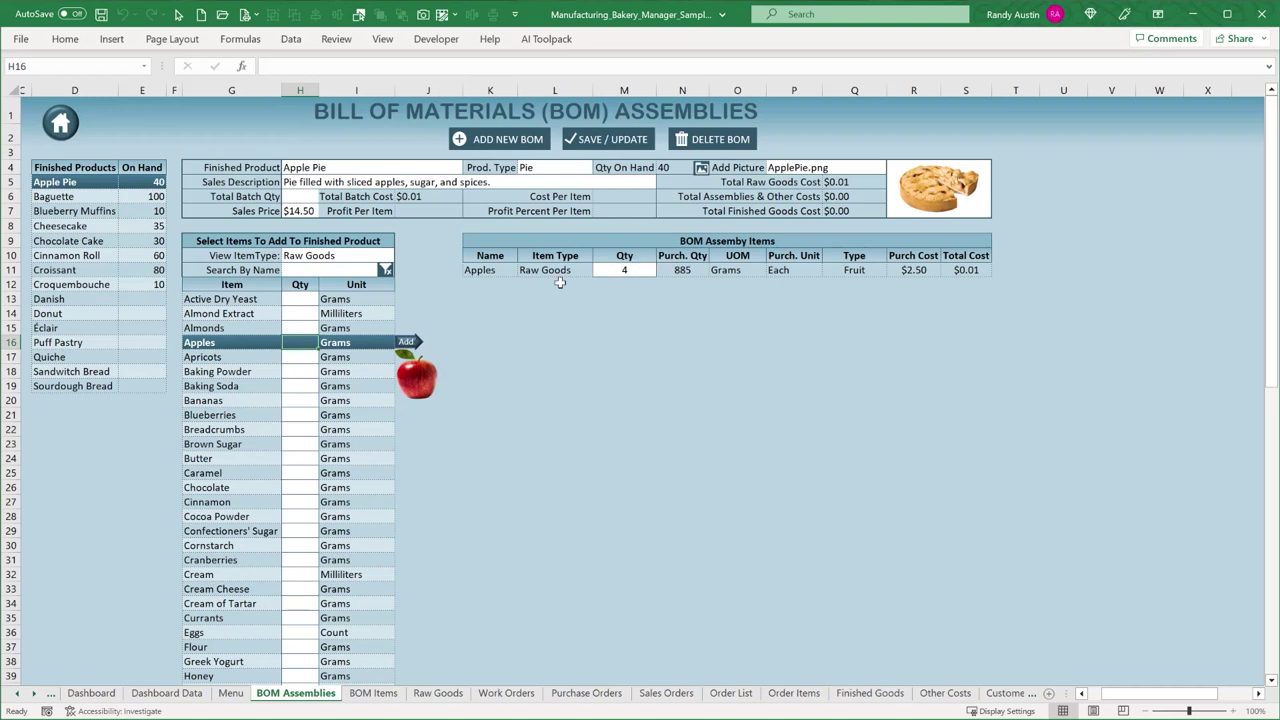